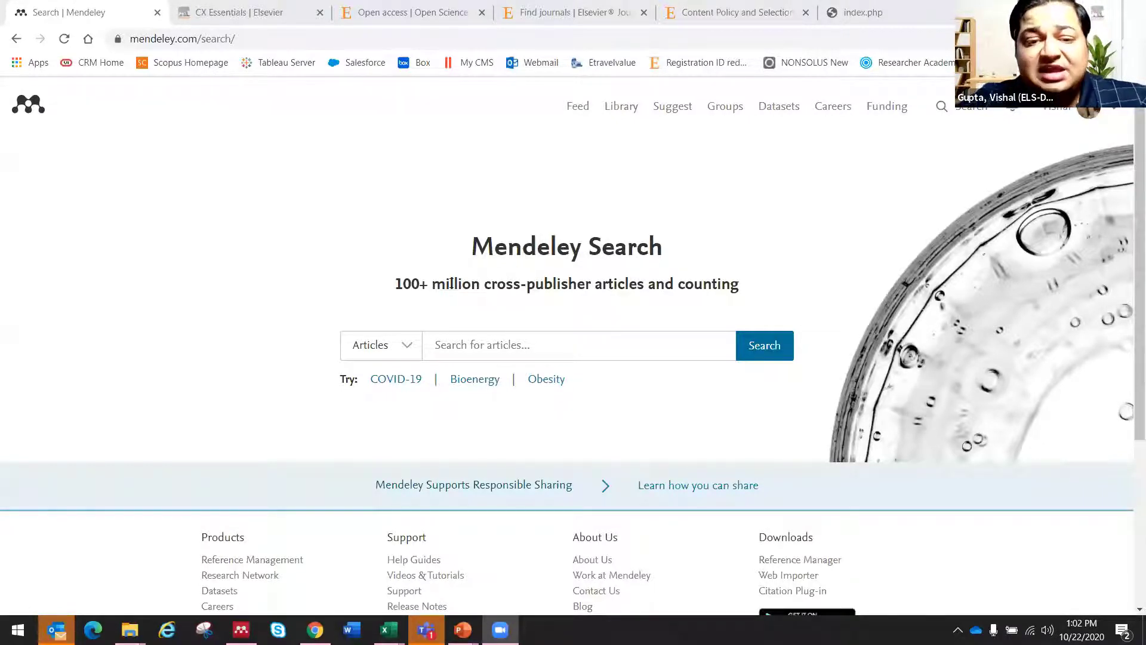
Check which content types Mendeley Search offers, keeping Articles as the search type
click(479, 347)
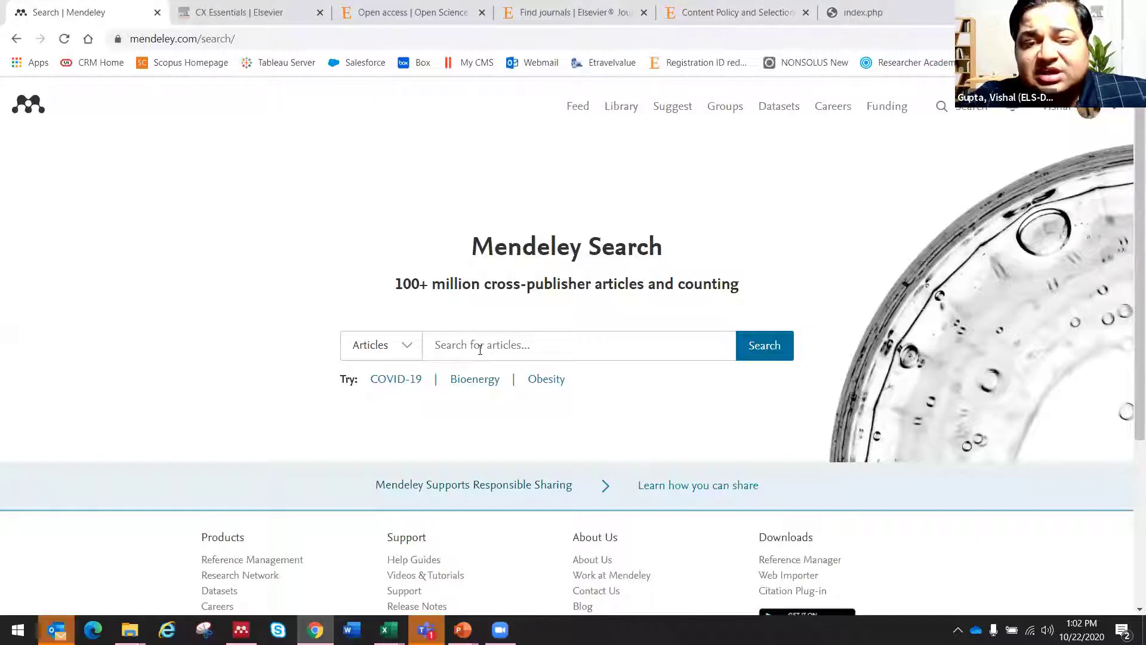
click(403, 344)
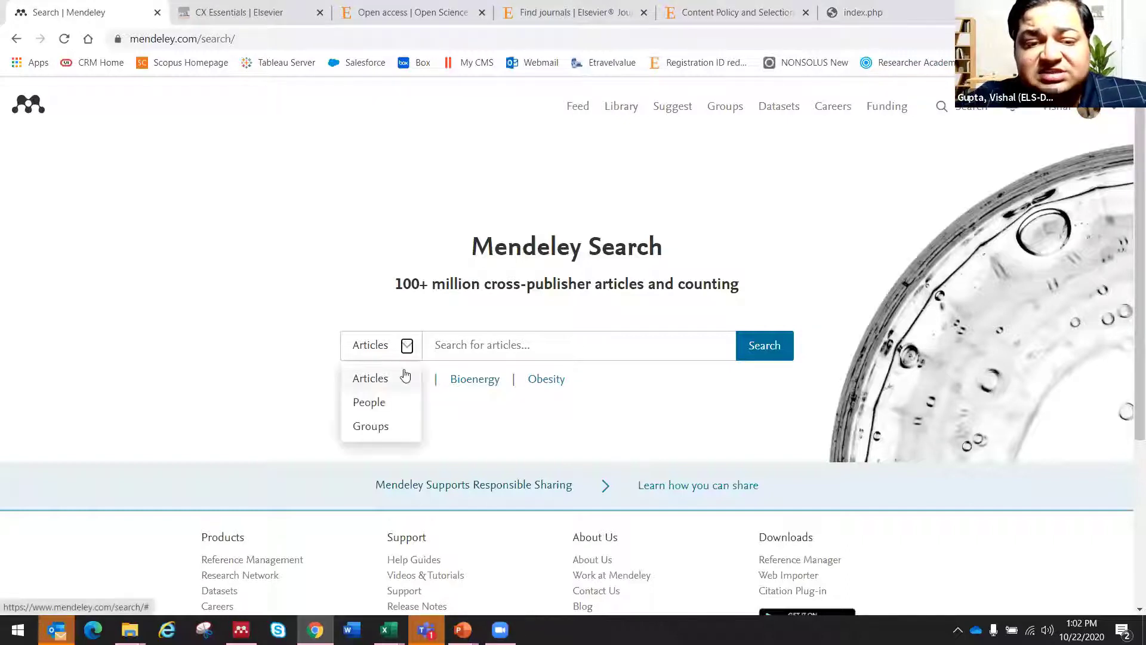
click(532, 350)
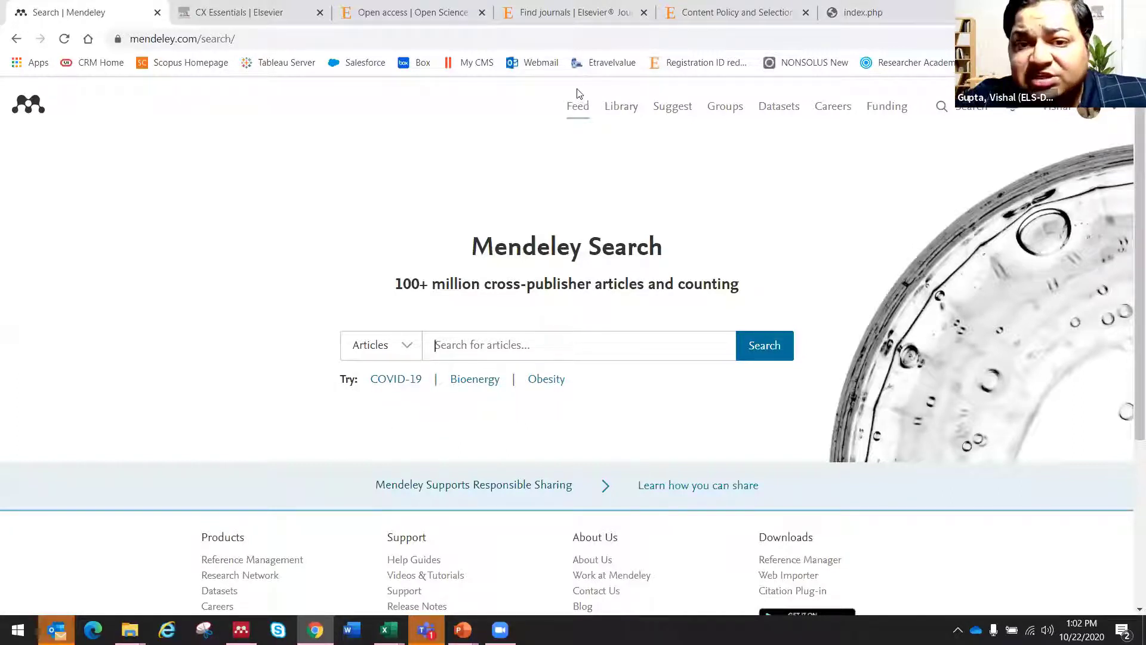
Look through the posts in the Feed, view all references in the Library, and return to the Feed
click(574, 114)
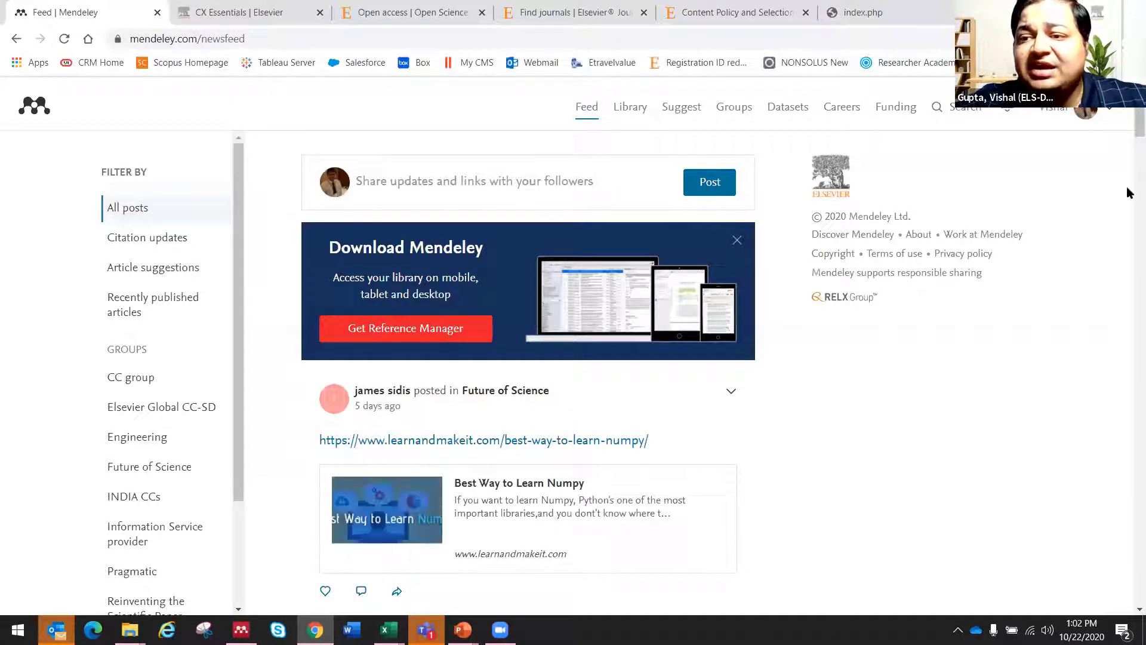
scroll(1128, 188, down, 10)
scroll(1128, 189, down, 5)
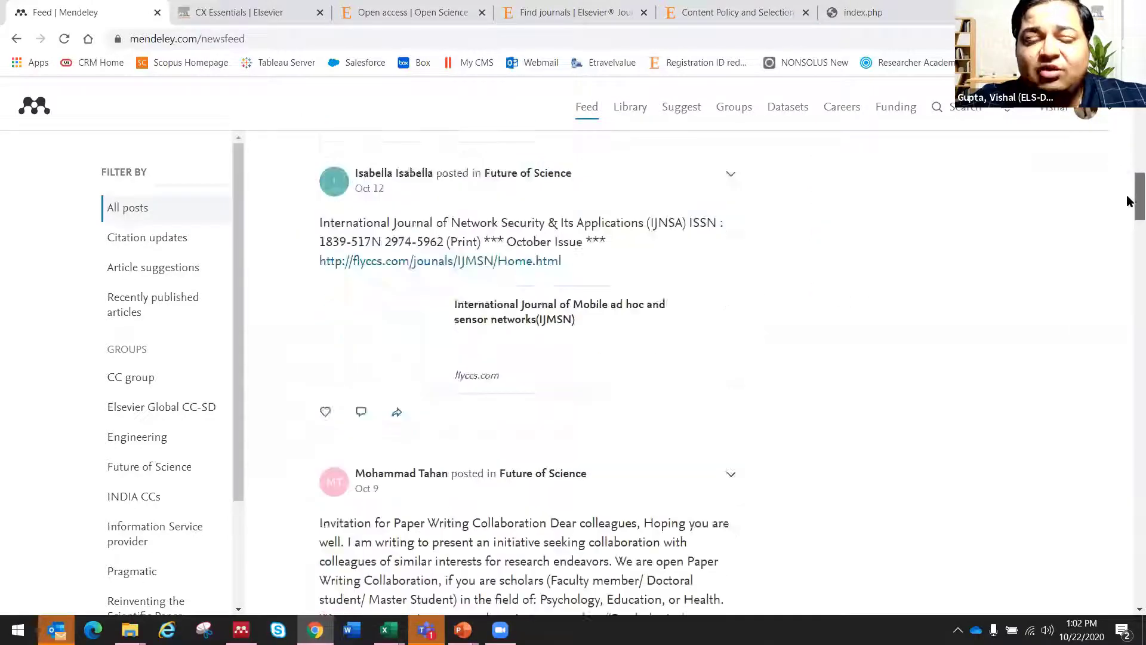
scroll(1128, 191, up, 15)
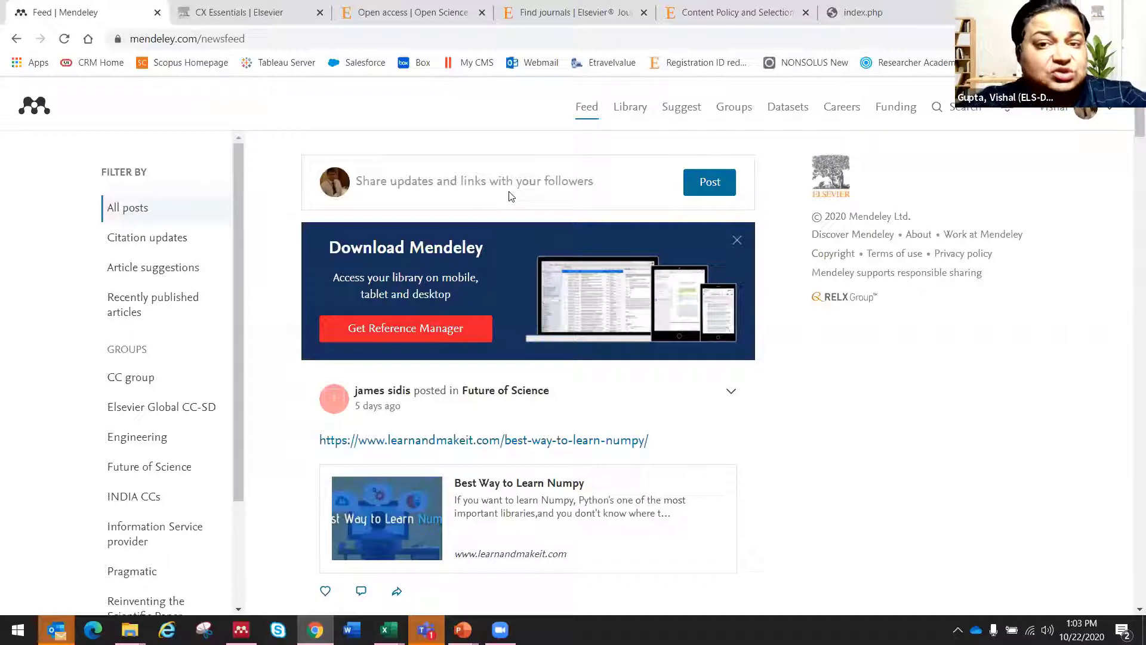
click(637, 116)
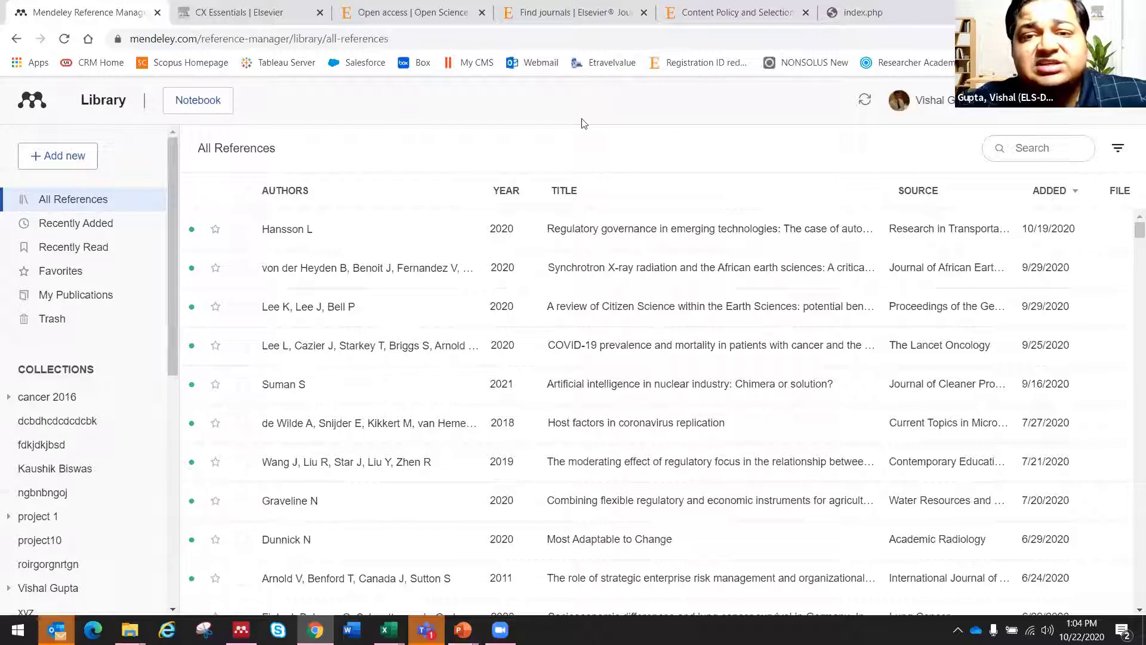
key(alt+Left)
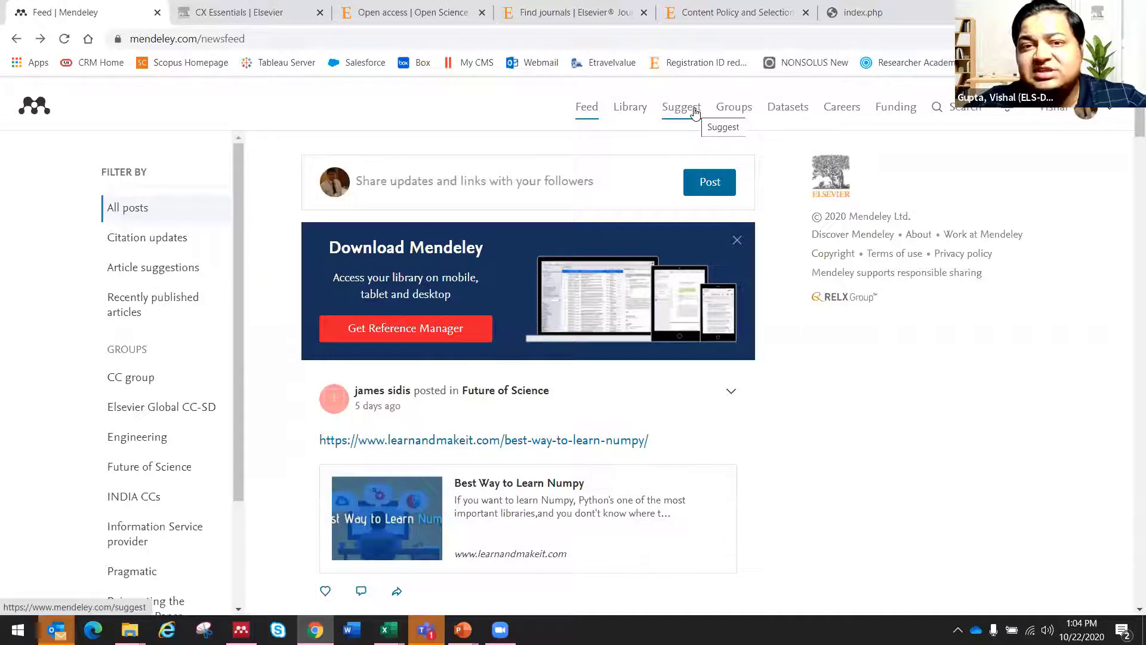
Open the Groups page and review the whole My Groups list, dismissing the incoming mail notification
click(736, 115)
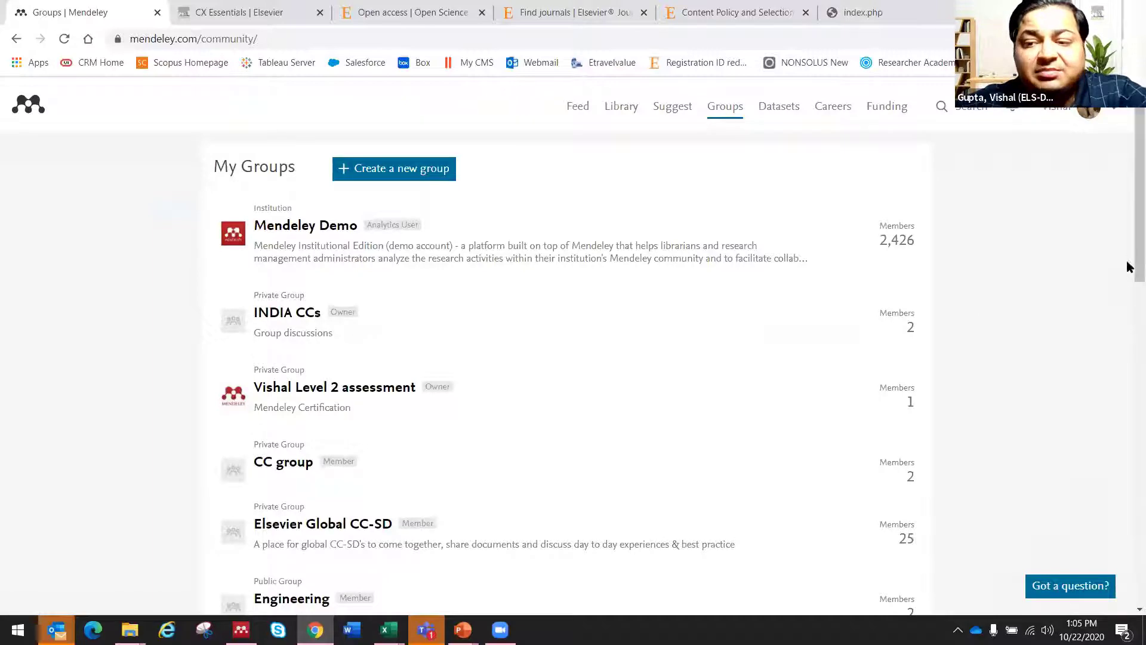
scroll(1128, 397, down, 3)
scroll(1128, 397, down, 8)
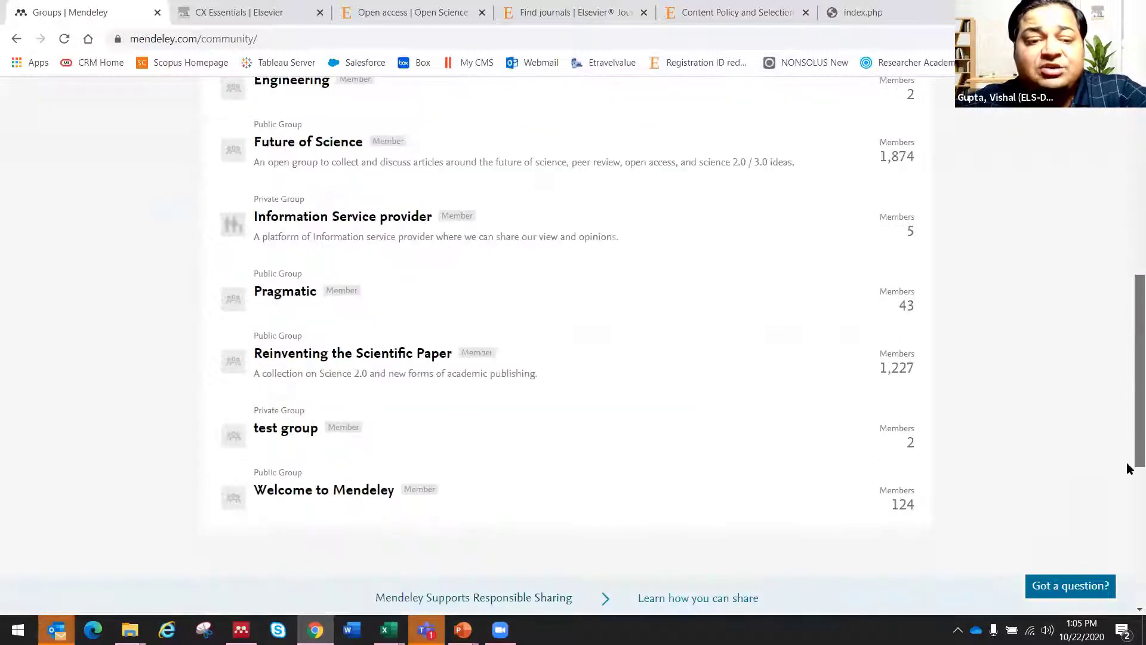
drag(1128, 469, 1128, 425)
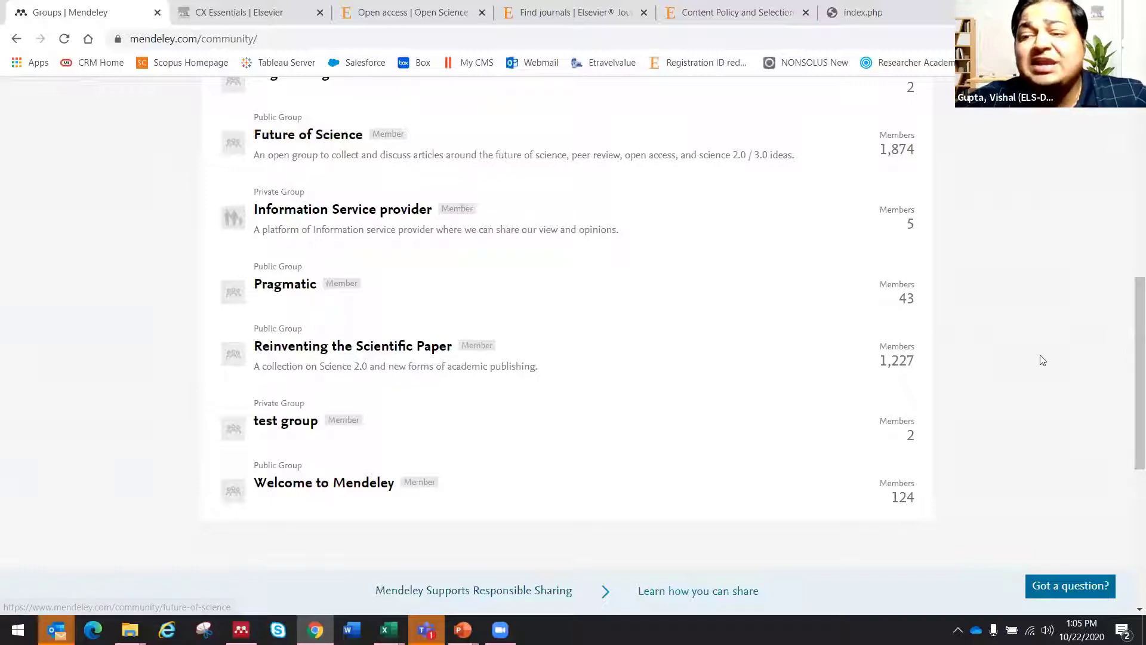
drag(1125, 361, 1129, 141)
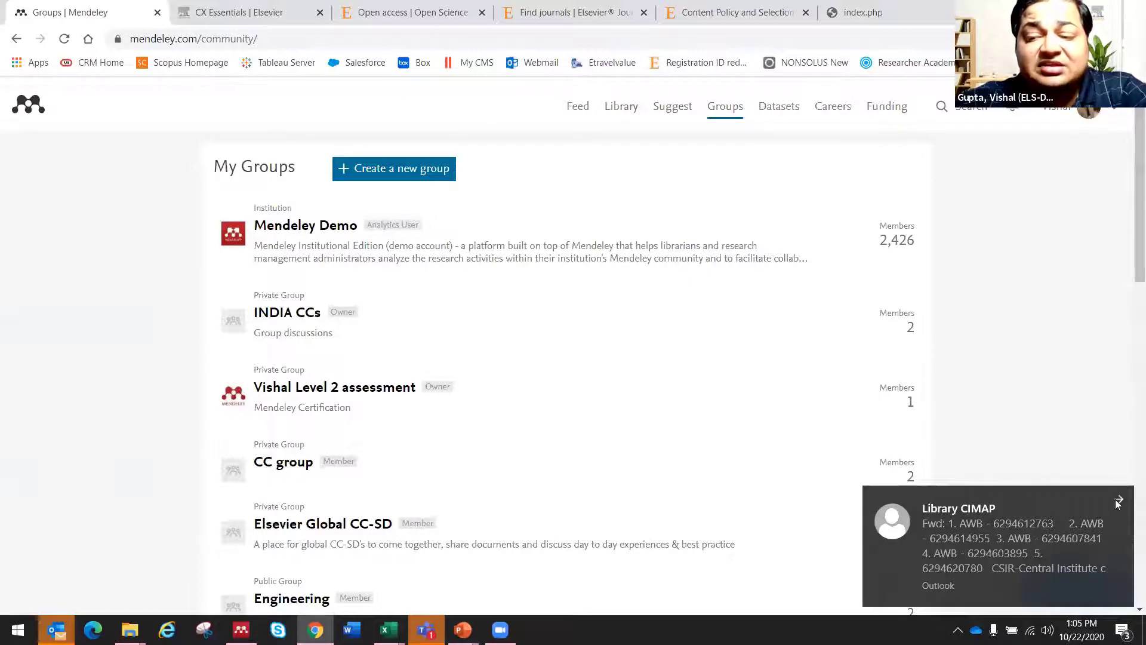
click(1118, 504)
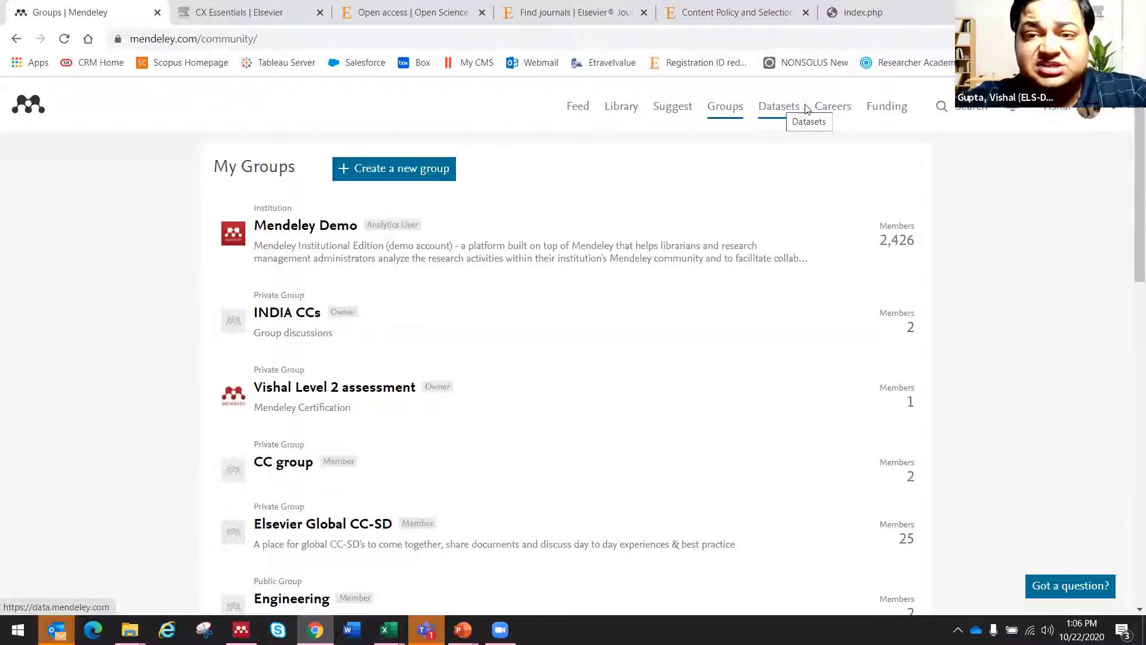
Open Mendeley Careers and view its job search page
click(847, 111)
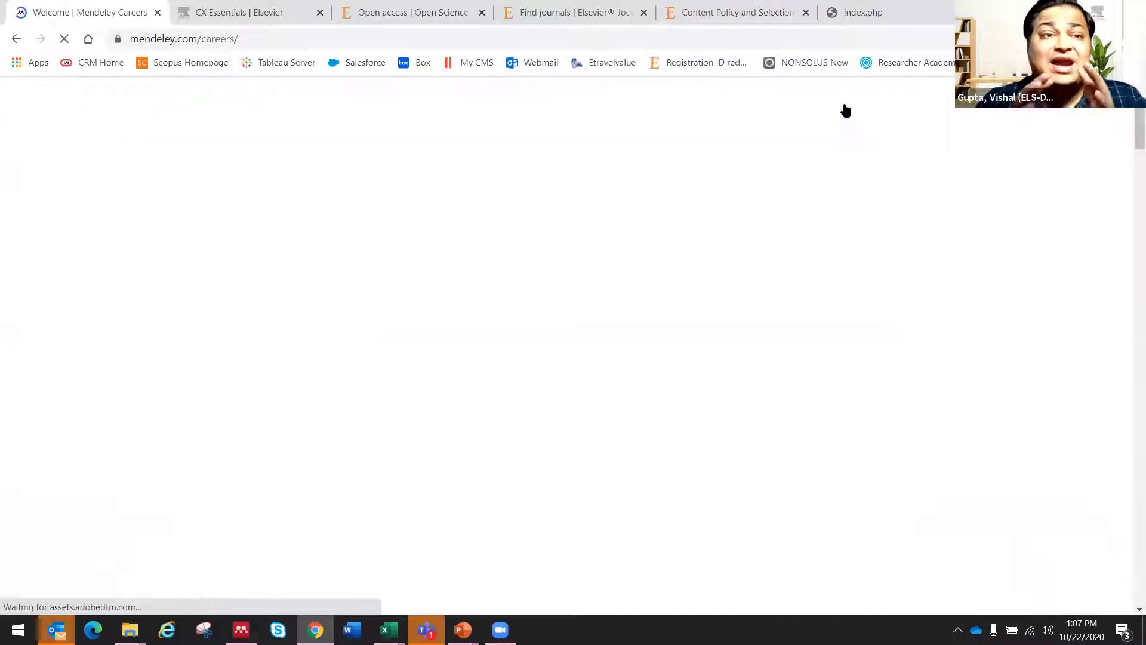
scroll(847, 111, down, 1)
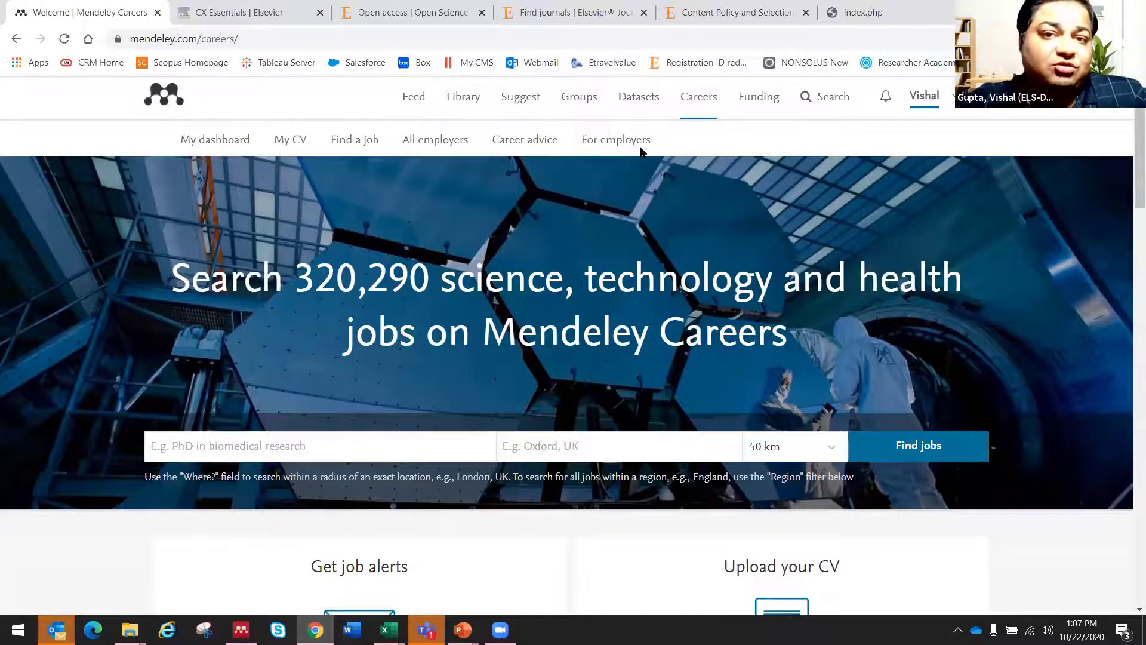
Go to Funding, browse the funders and filter them by the funder country Pakistan
click(753, 100)
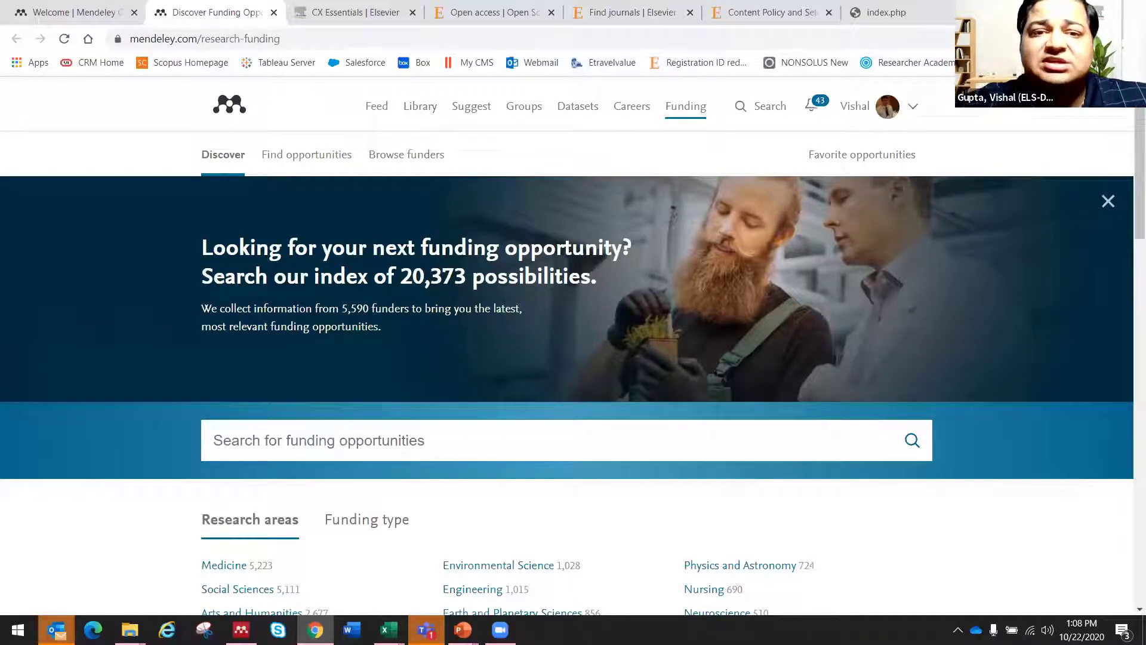
click(412, 162)
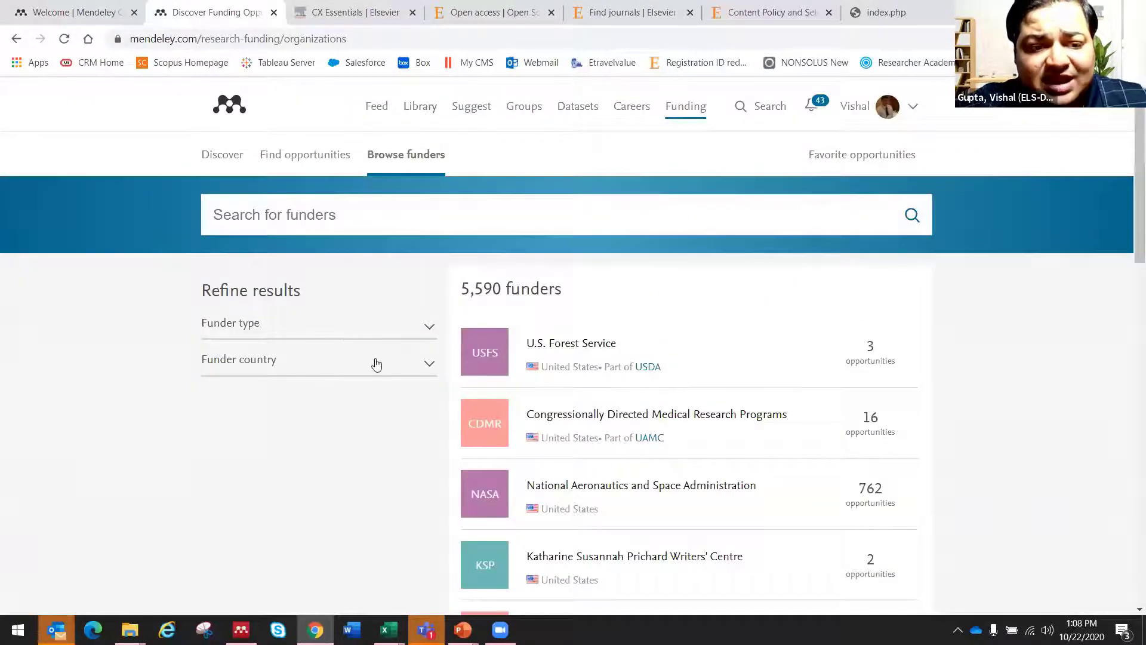
click(376, 365)
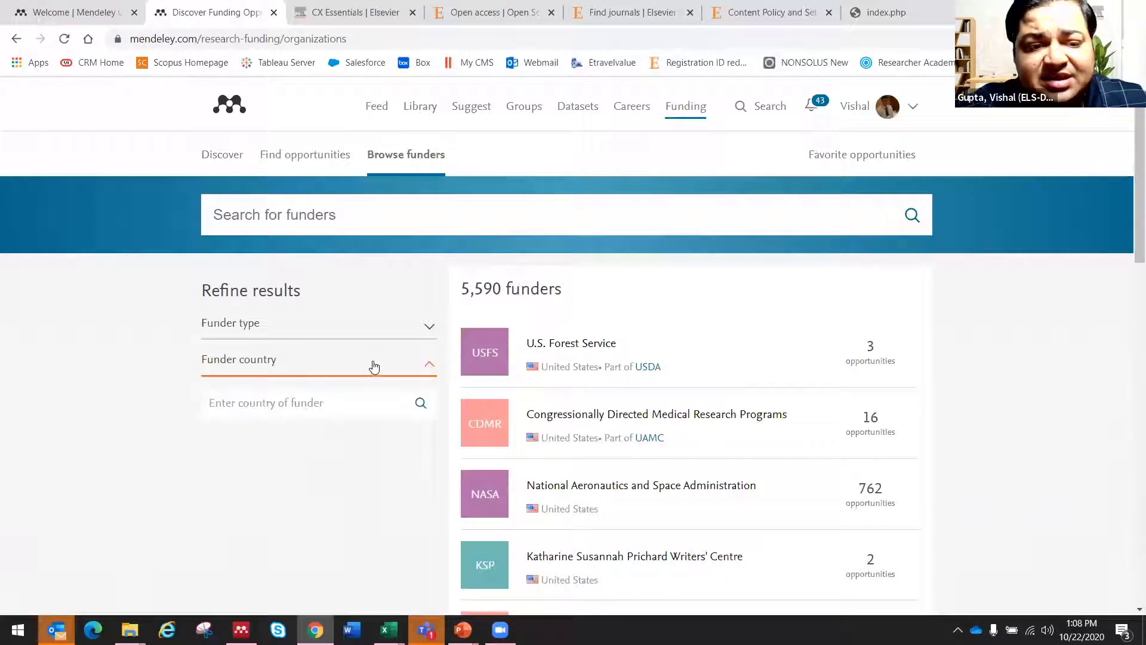
text(pakis)
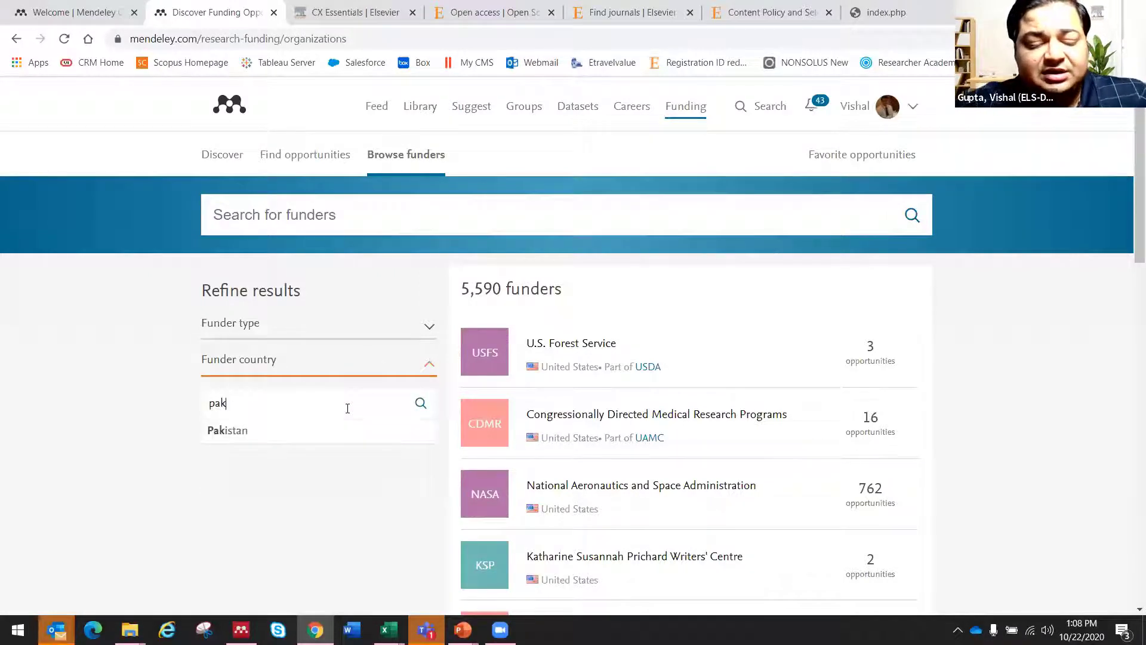
click(272, 437)
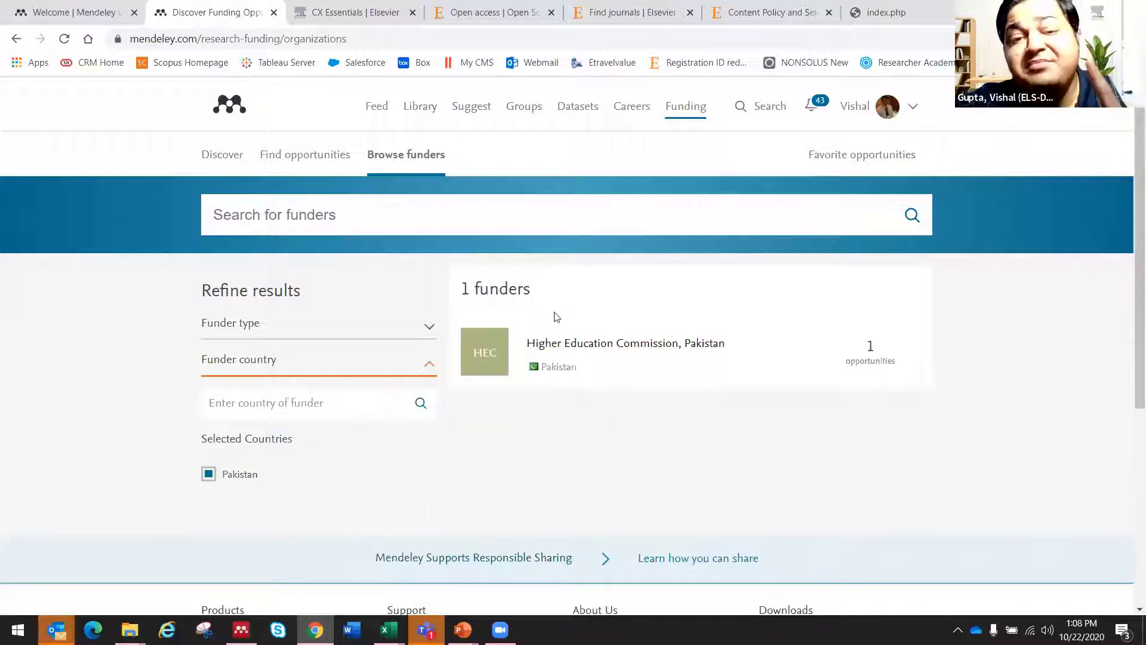
Open the funding opportunities of the Higher Education Commission, Pakistan, and review the listed grant
click(873, 356)
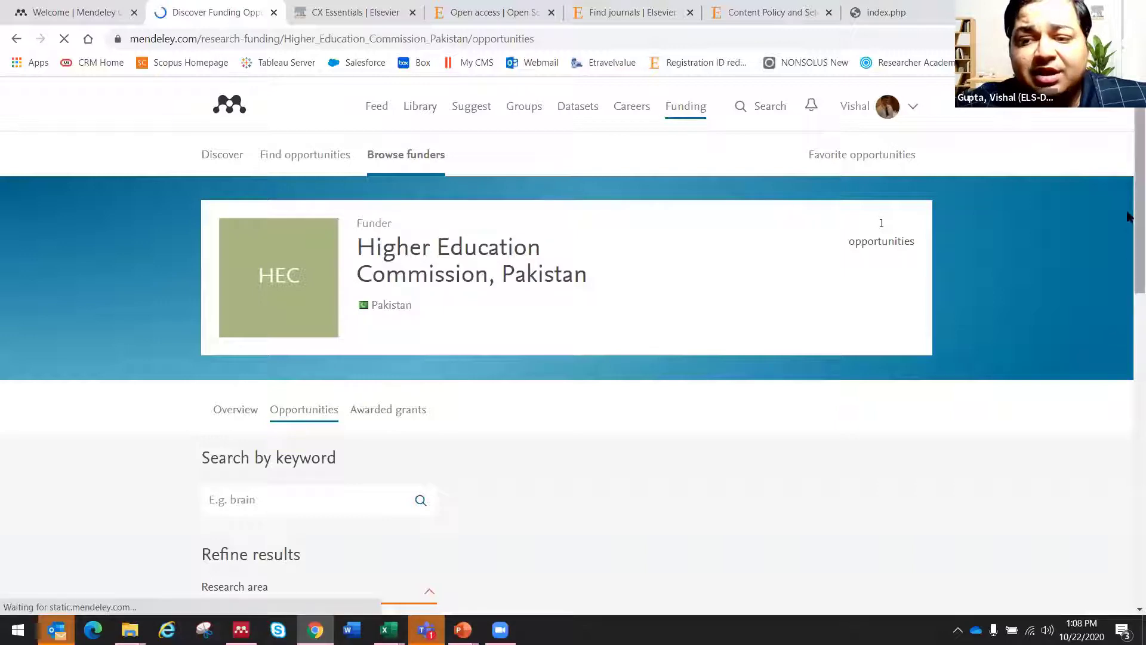
scroll(1128, 295, down, 3)
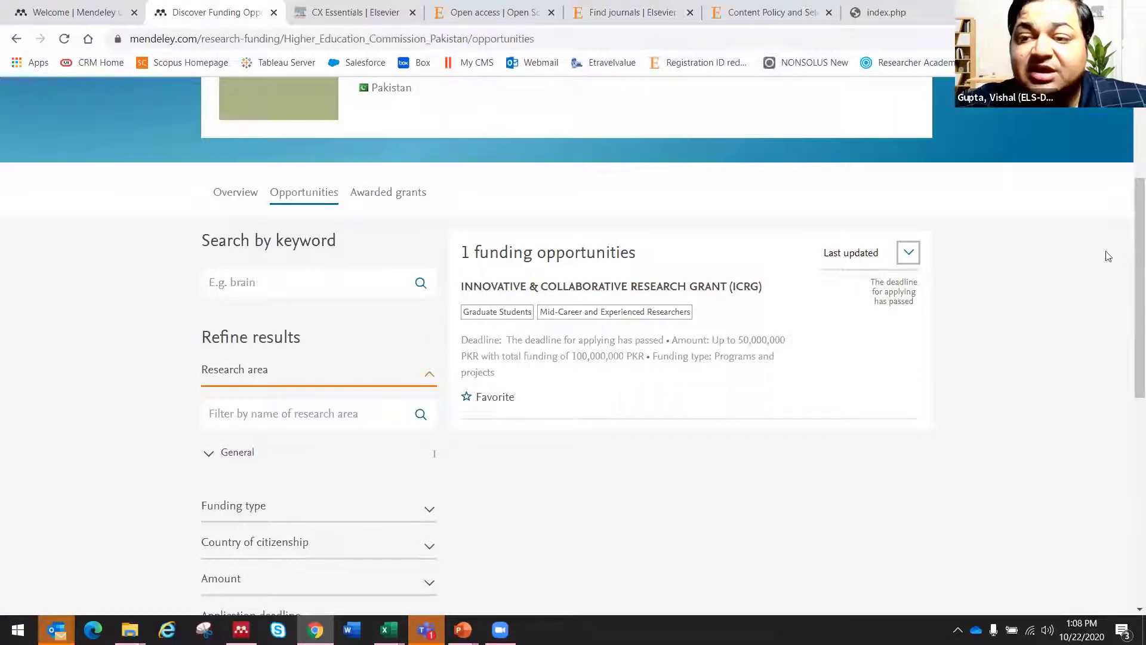
drag(1126, 266, 1128, 173)
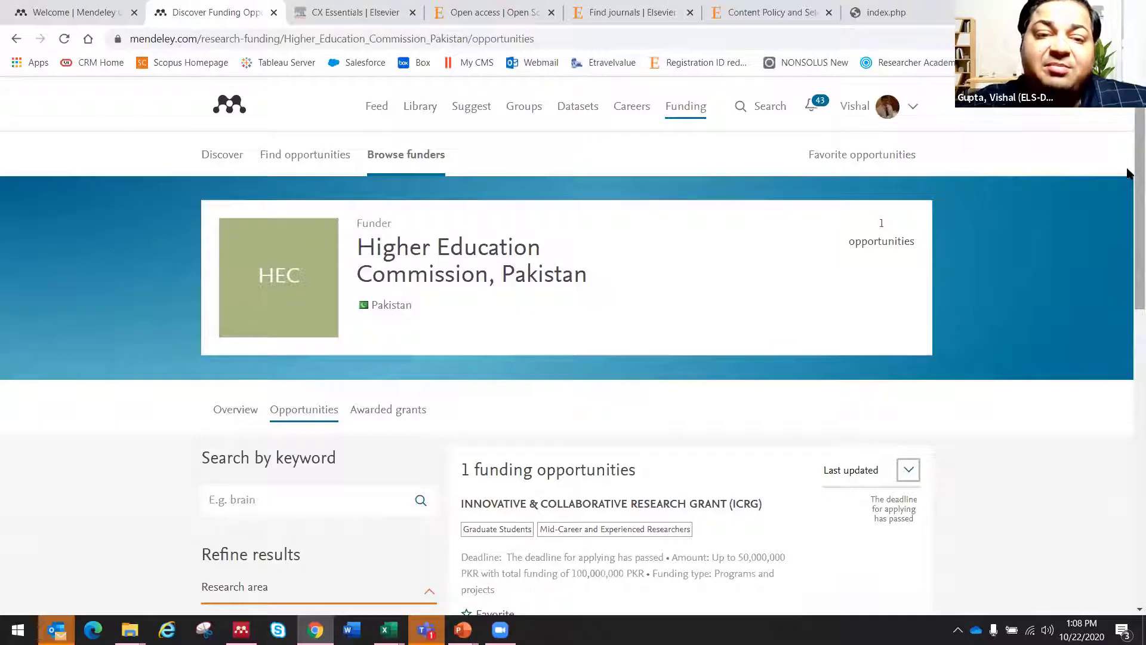
Return to the funding Discover page, open the full list of research areas and expand Social Sciences
click(235, 156)
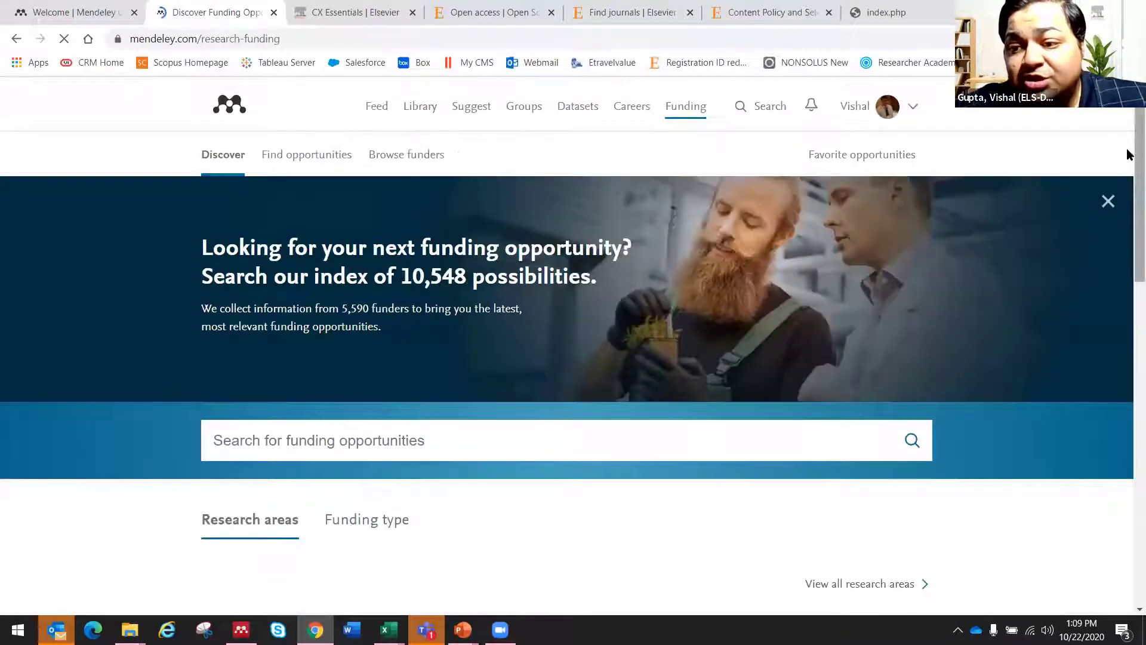
drag(1128, 154, 1126, 247)
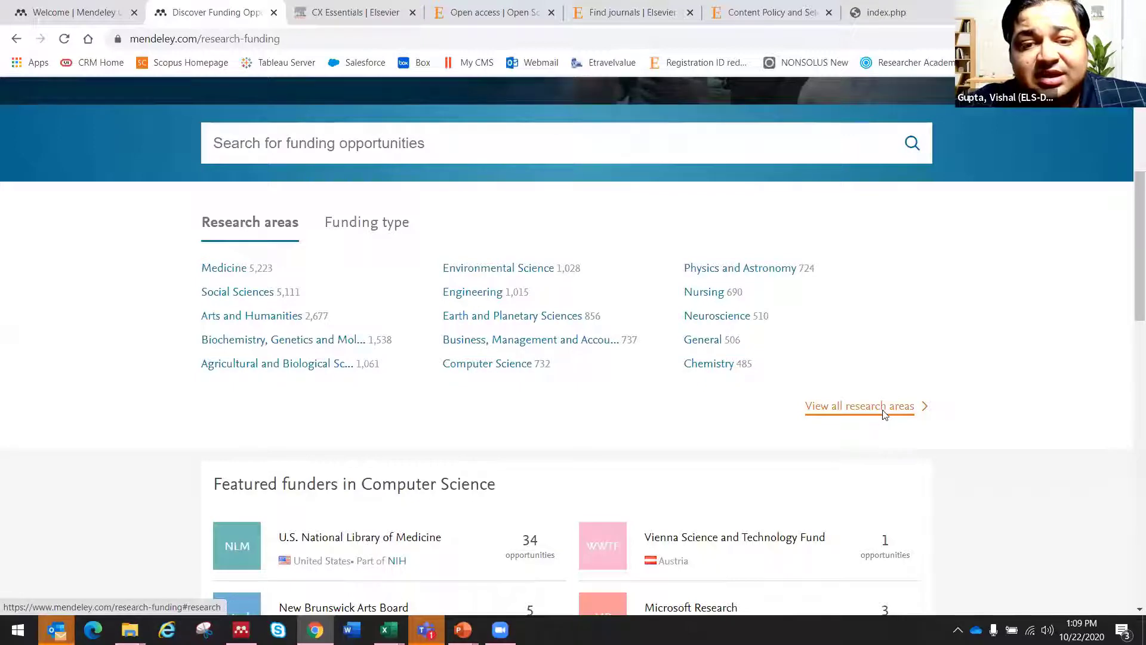
click(882, 412)
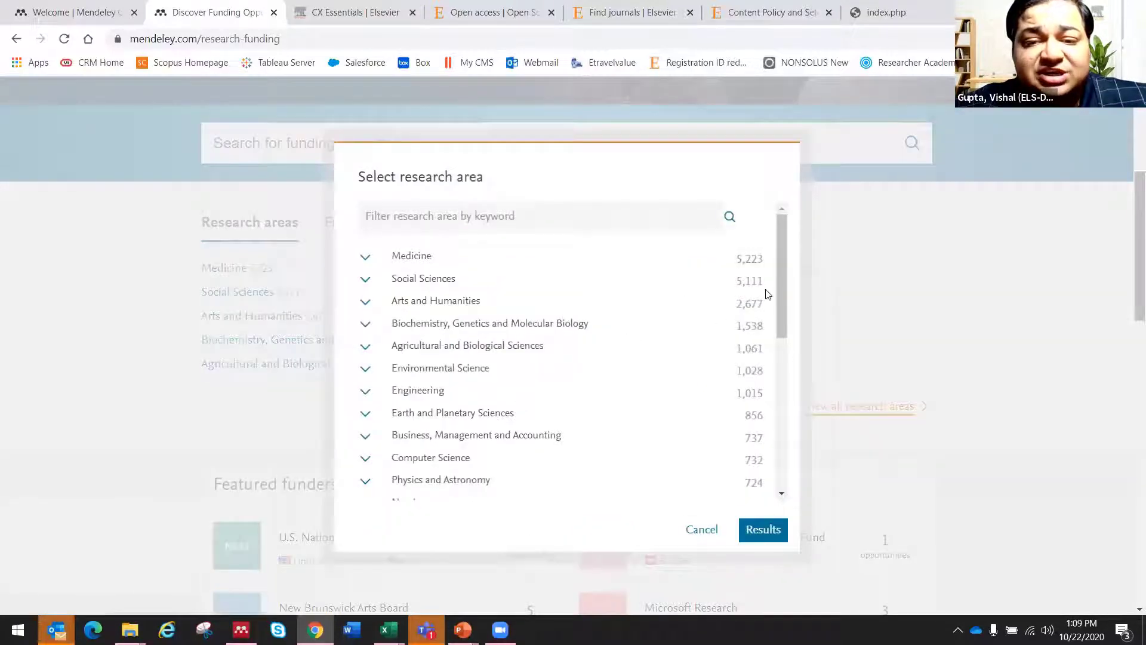
drag(780, 278, 780, 289)
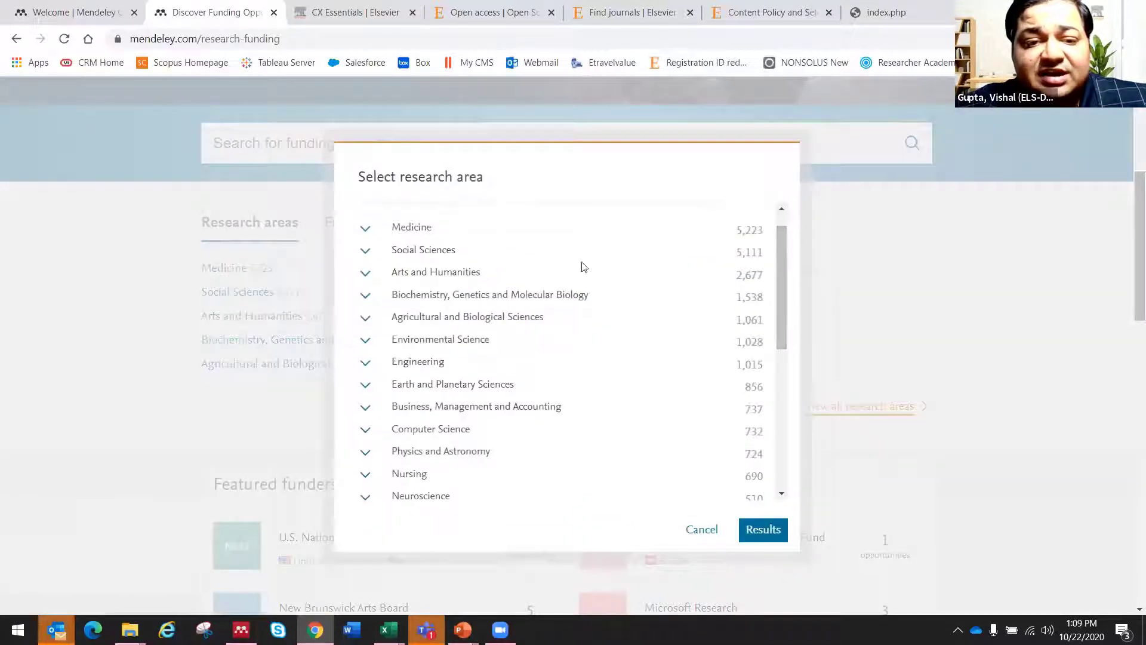
click(365, 252)
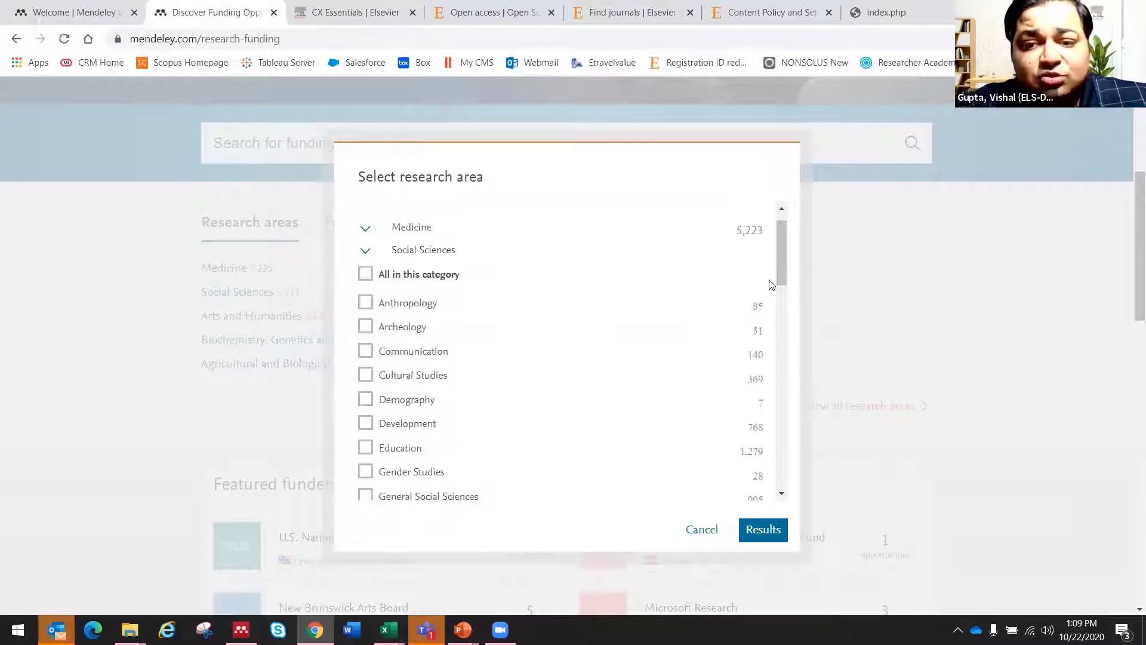
Select only Library and Information Sciences as the research area and show the matching funding opportunities
scroll(783, 256, down, 2)
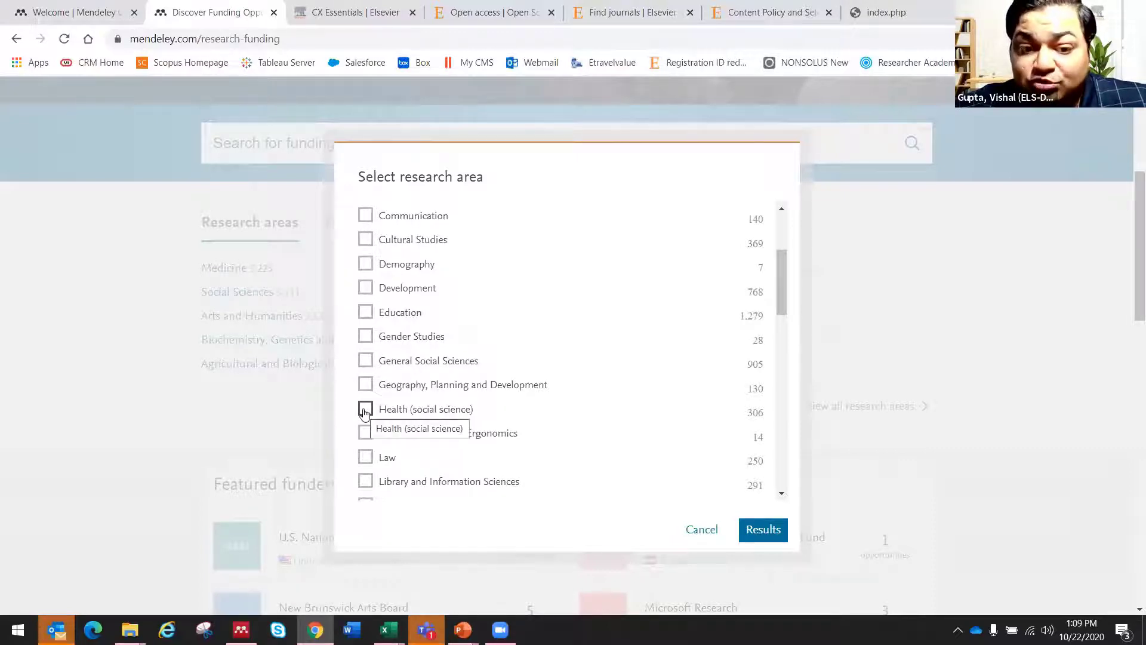
click(365, 410)
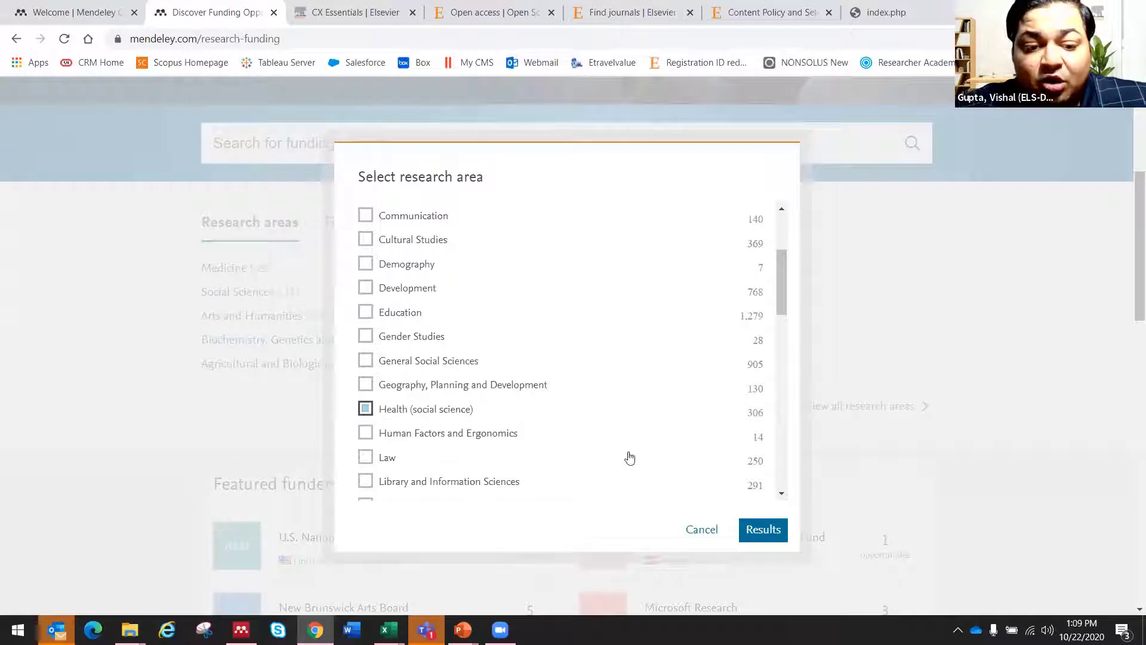
click(366, 481)
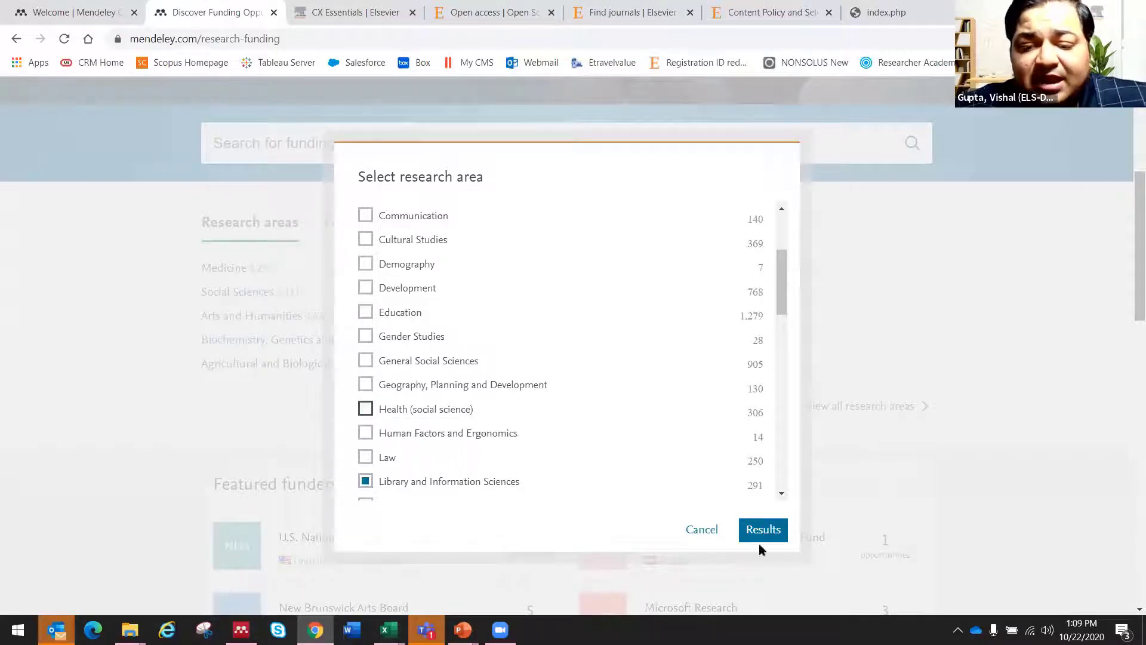
click(785, 530)
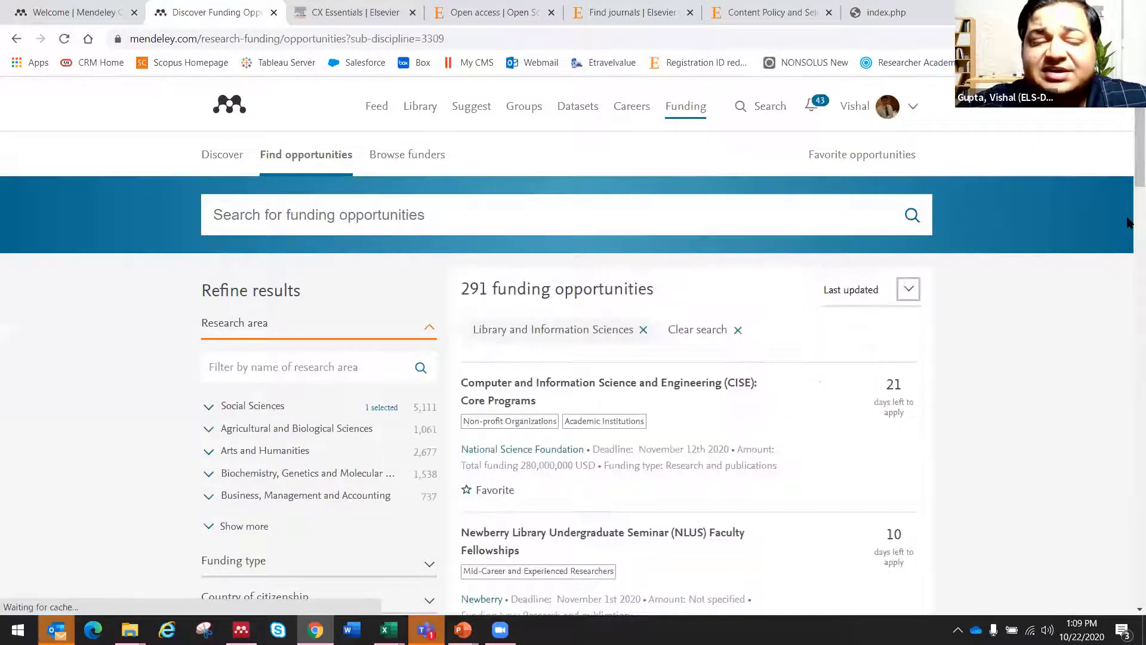
Review the Library and Information Sciences funding opportunities and the funding type, country of citizenship and applicant type filters
scroll(1128, 224, down, 8)
scroll(1128, 191, up, 2)
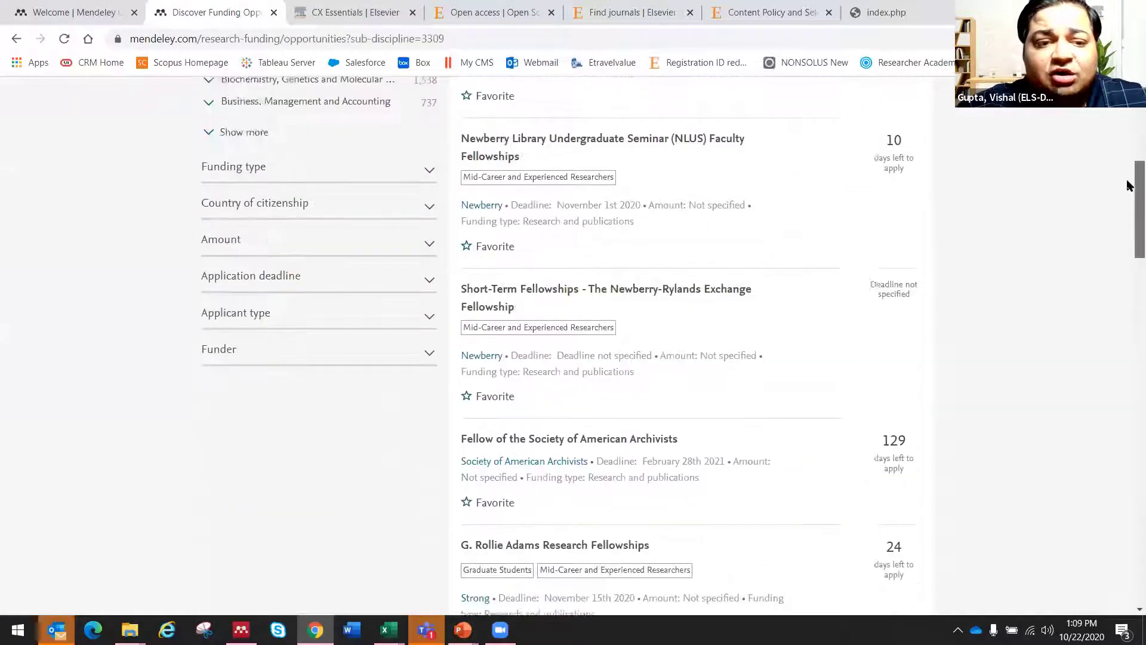
scroll(1128, 182, up, 2)
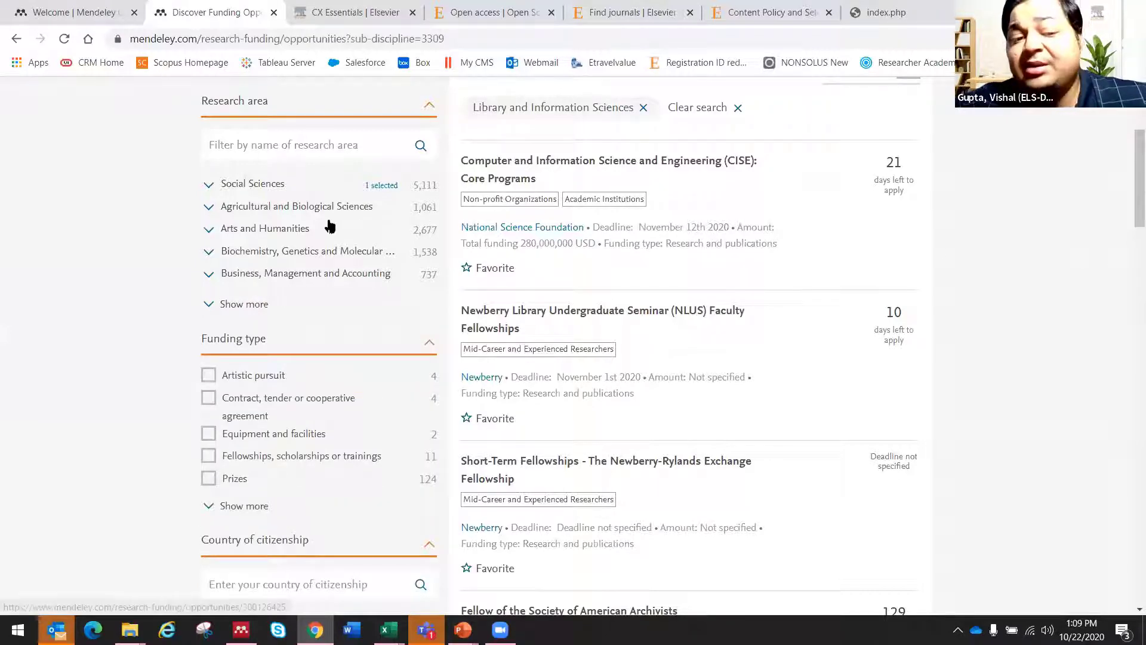
scroll(328, 226, down, 7)
scroll(336, 334, down, 1)
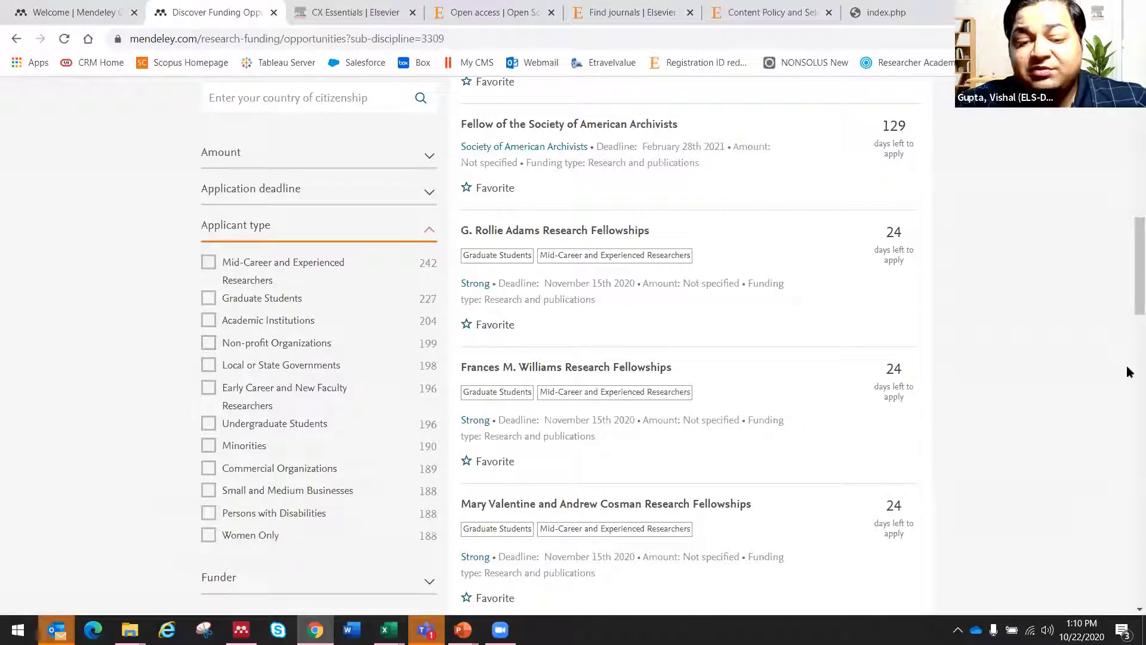
Browse the Library and Information Sciences funding results and check the Library Fellowships' funding type and days left to apply
scroll(1129, 324, down, 4)
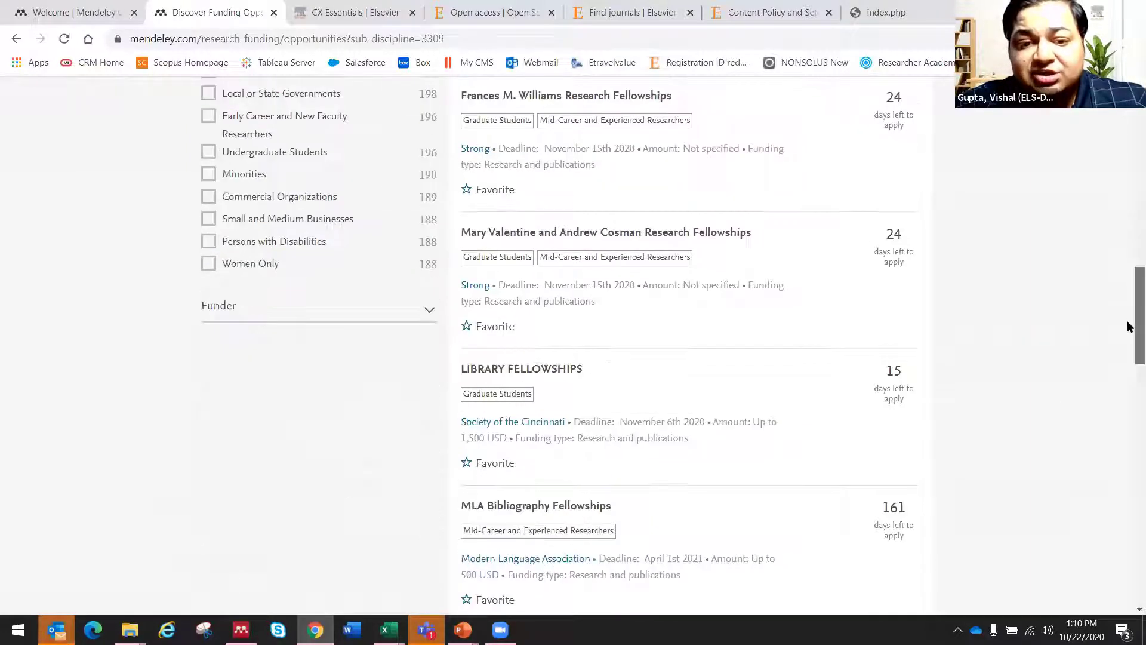
scroll(547, 197, down, 3)
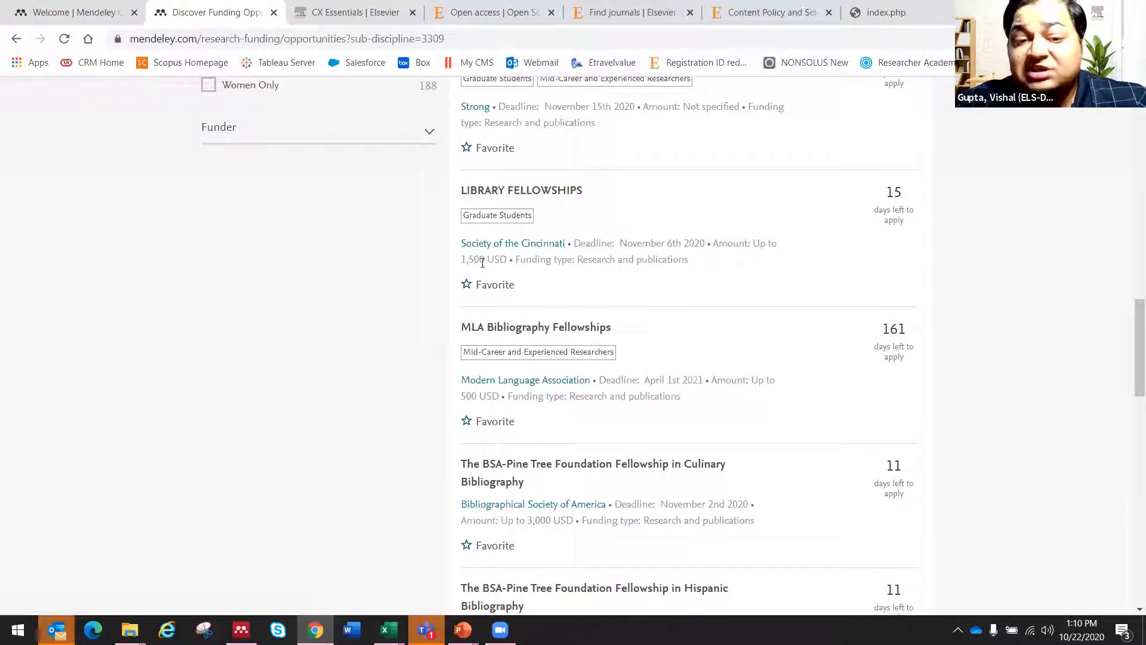
drag(585, 259, 694, 262)
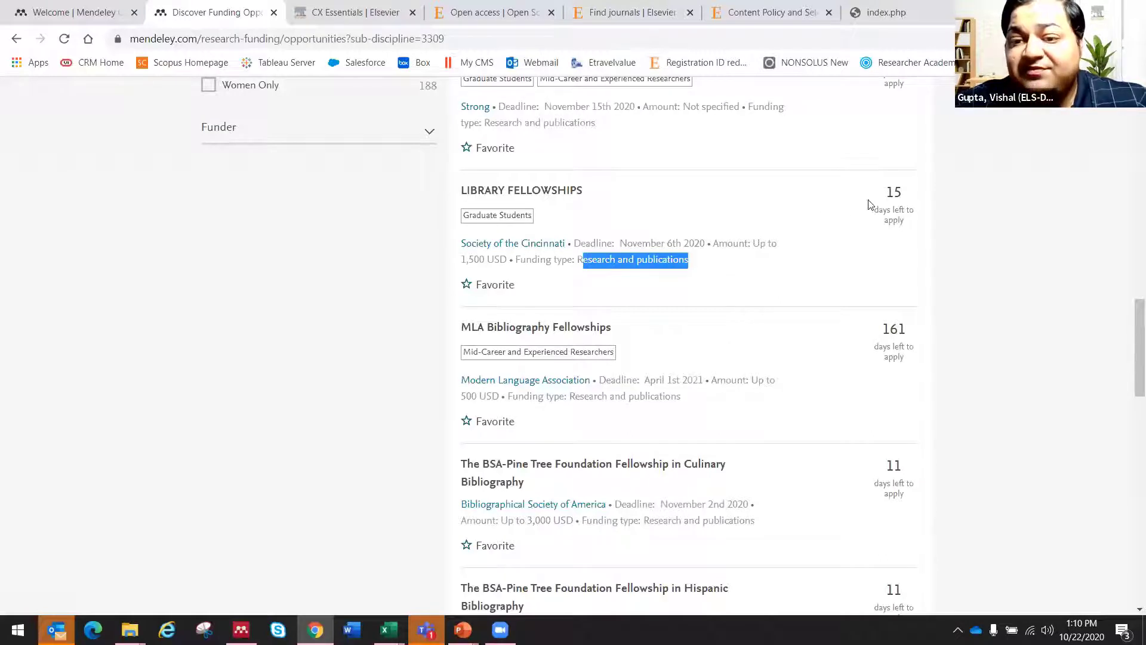
drag(869, 204, 917, 230)
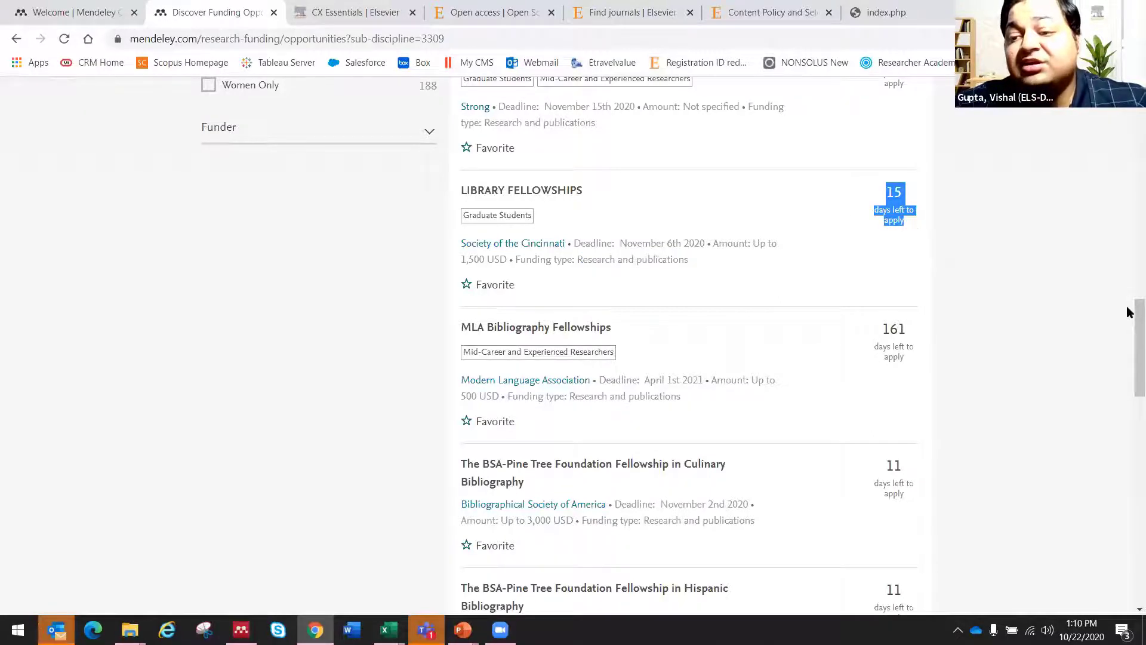
drag(1126, 310, 1128, 285)
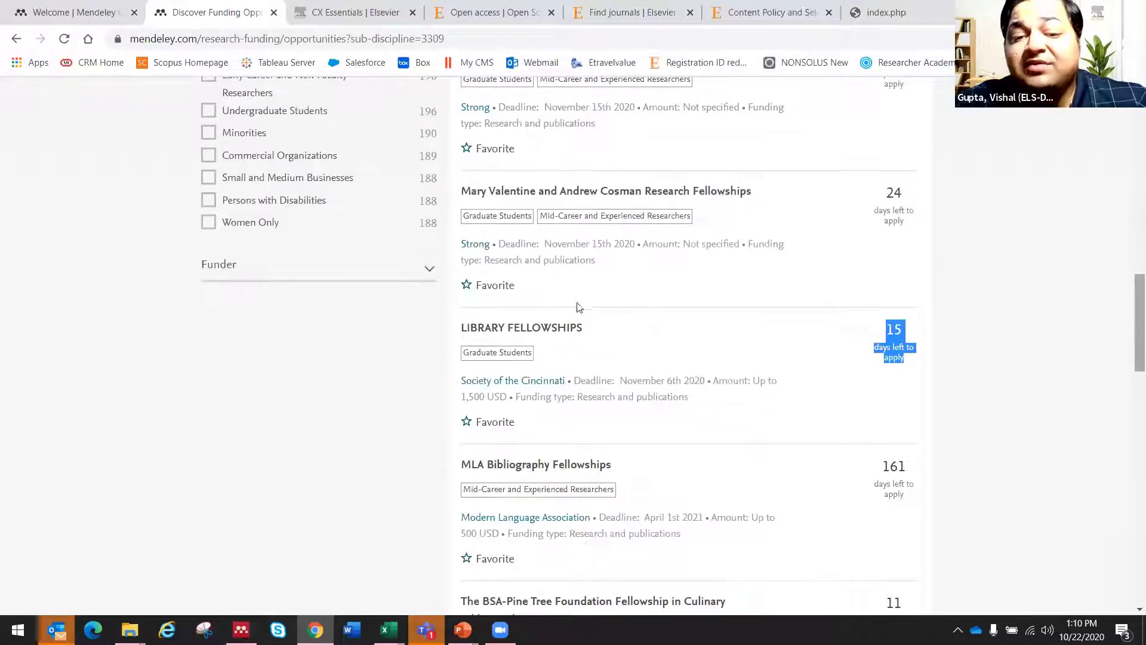
Open the Library Fellowships opportunity and review its full details, from eligibility and contact to deadlines
click(541, 333)
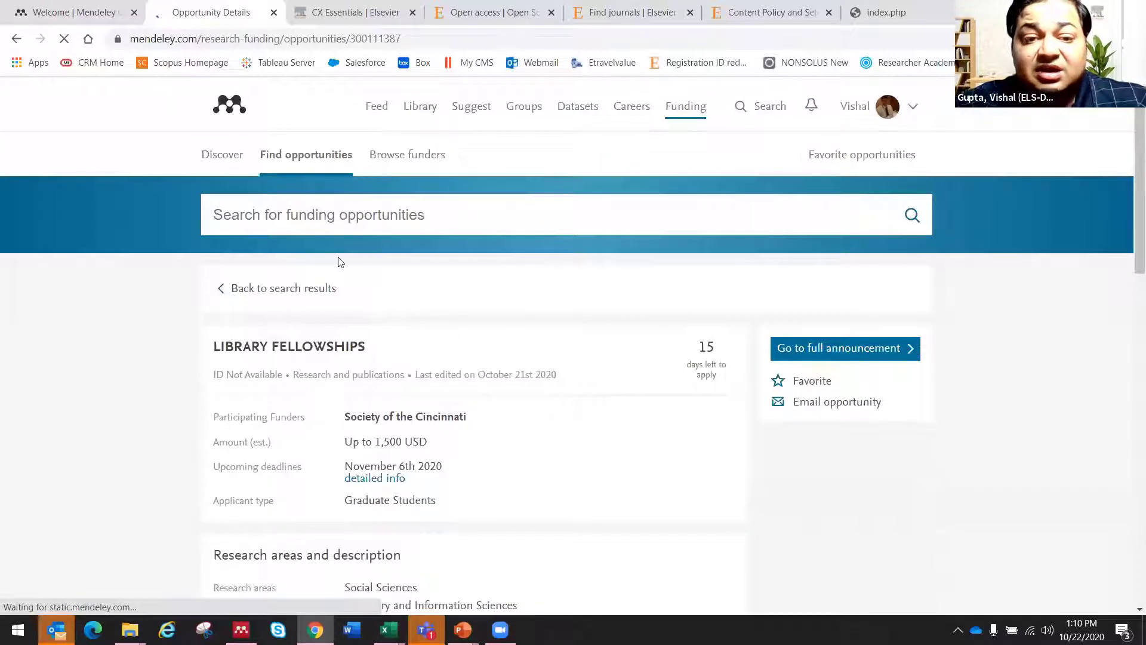
scroll(514, 284, down, 10)
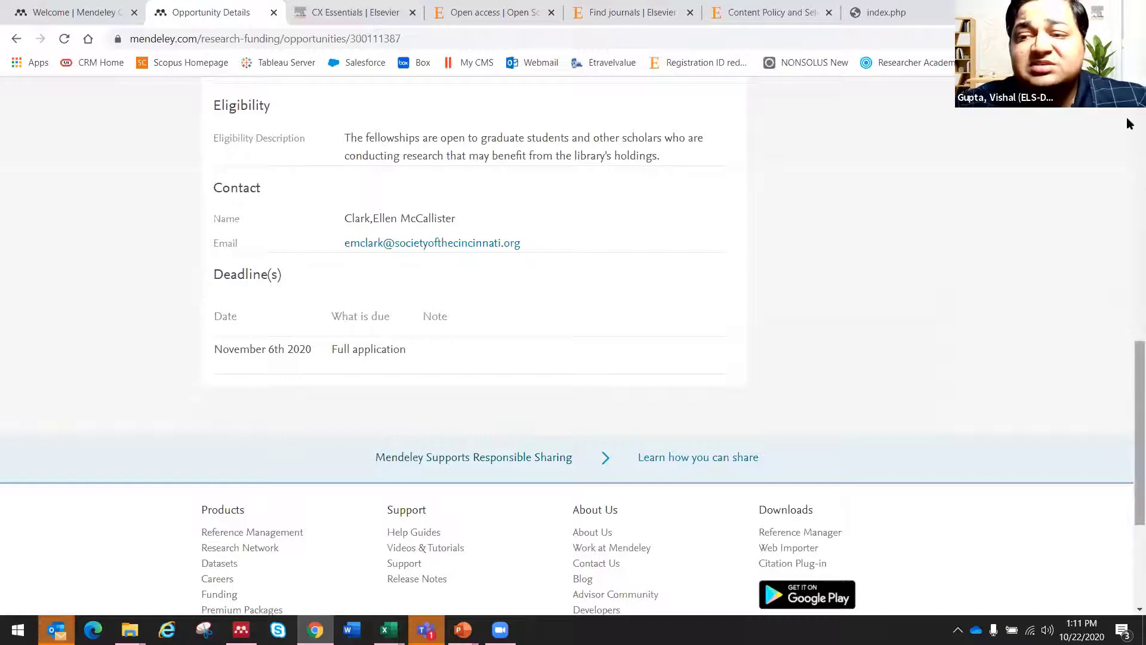
scroll(859, 345, up, 10)
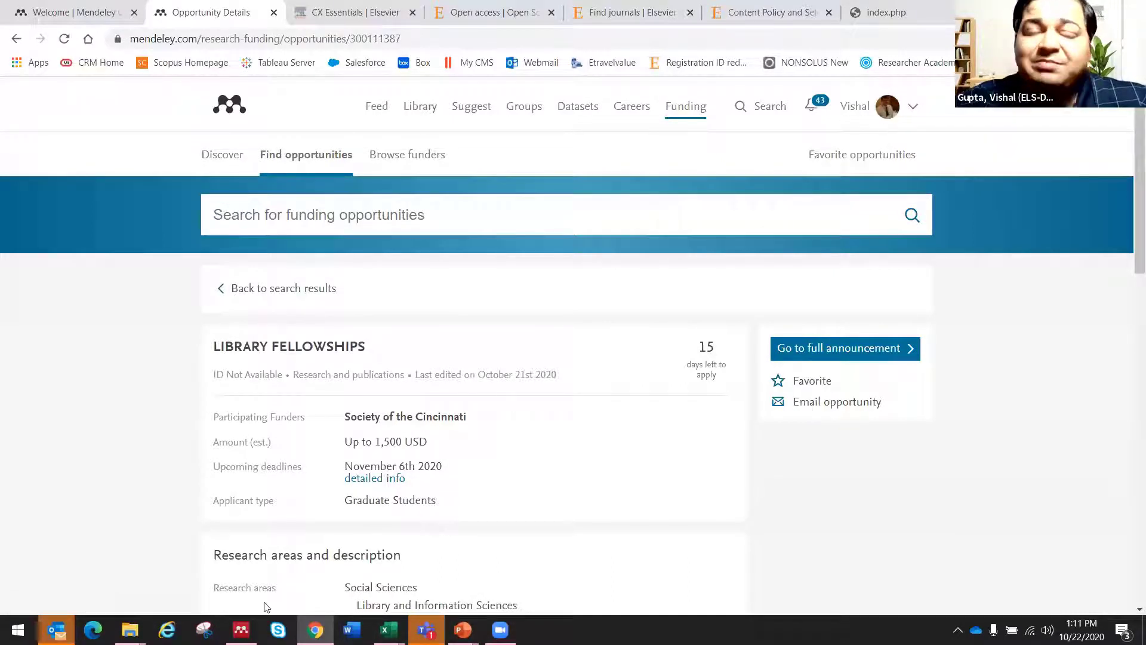
Switch to Mendeley Desktop and review the File commands and the options for adding documents to the library
mouse_move(241, 629)
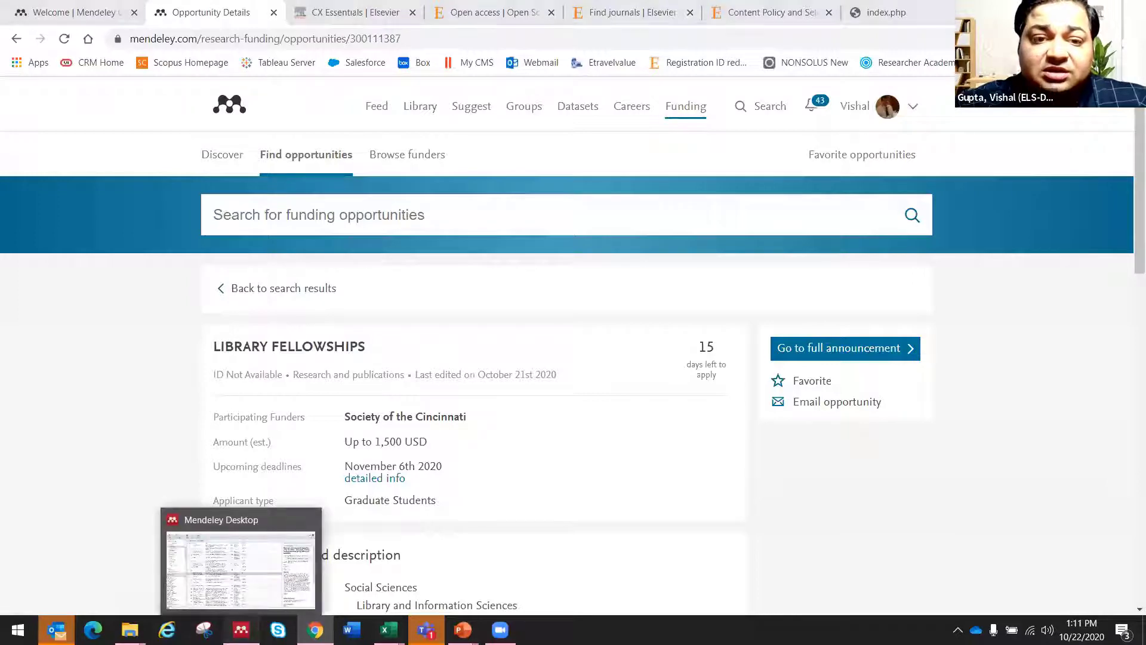
click(241, 630)
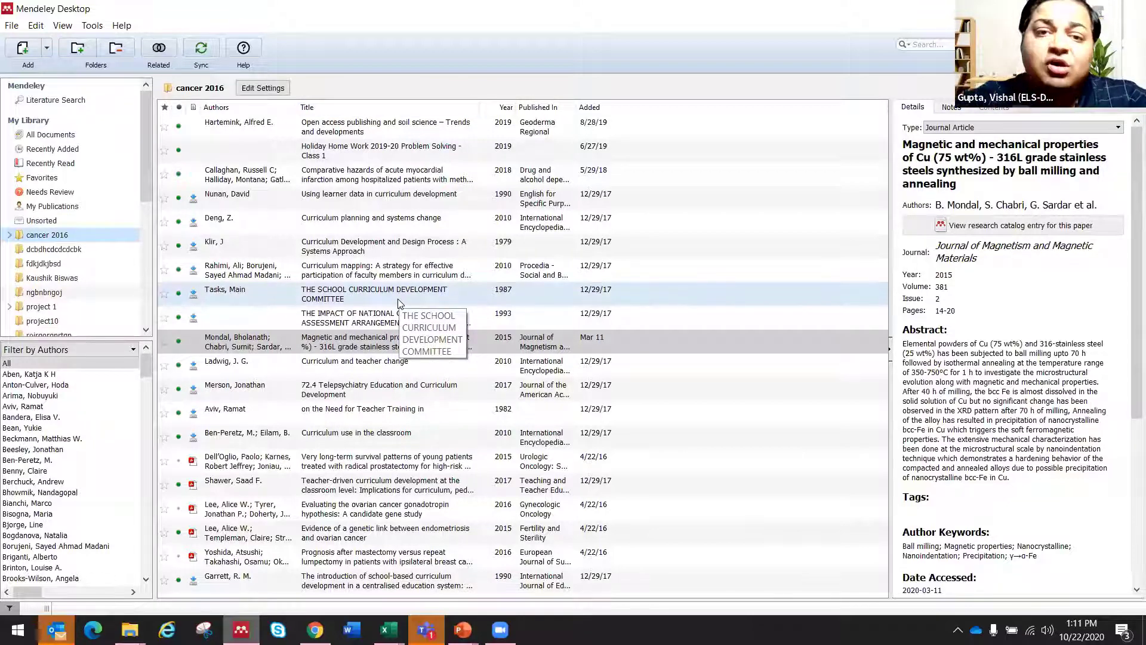
click(11, 25)
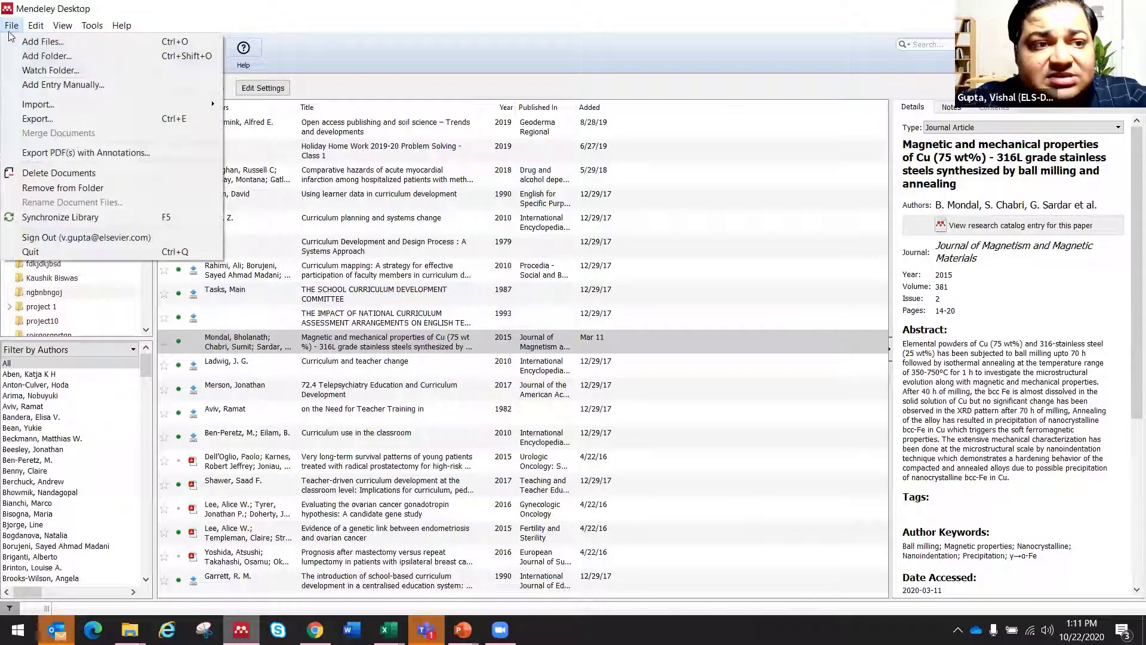
mouse_move(36, 25)
key(Left)
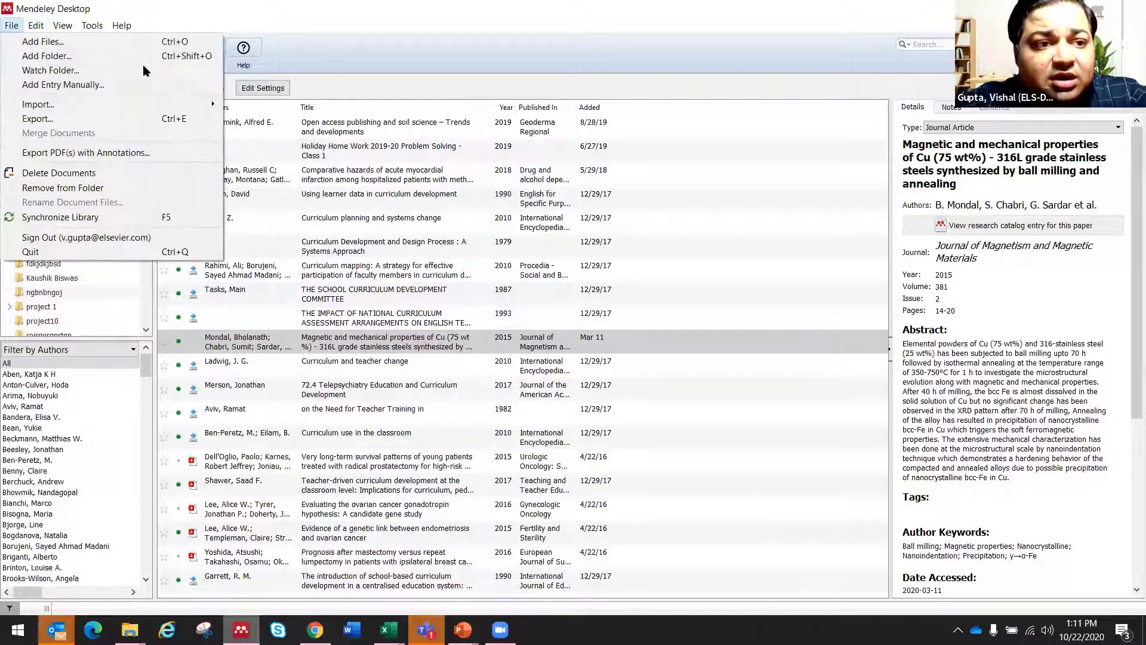
key(Escape)
click(46, 48)
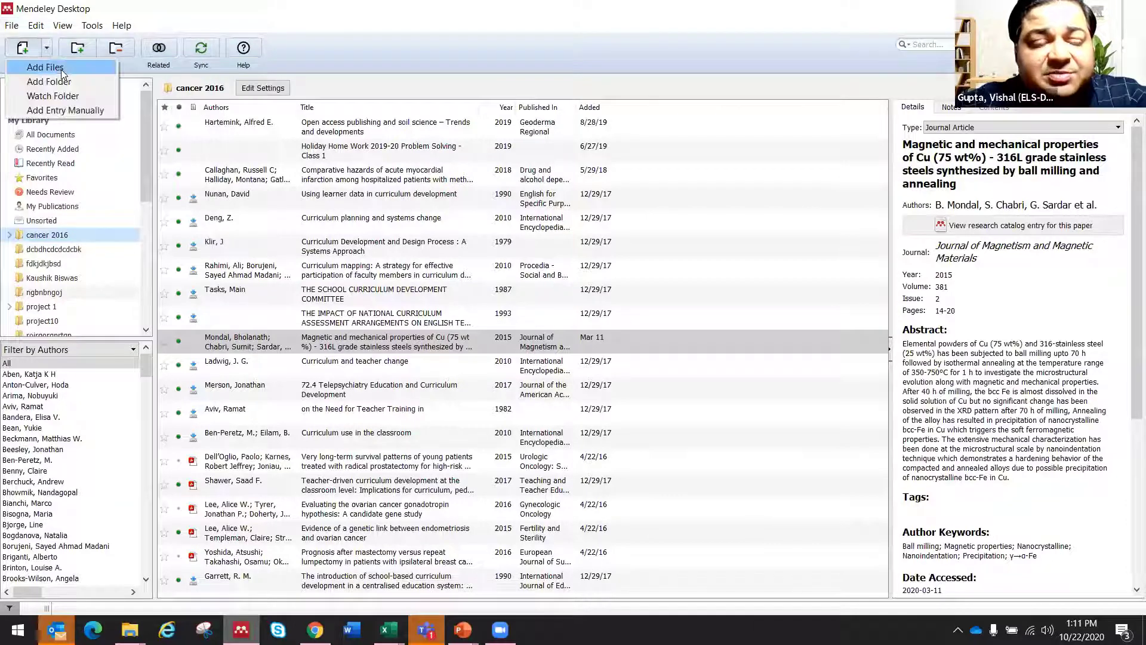
key(Down)
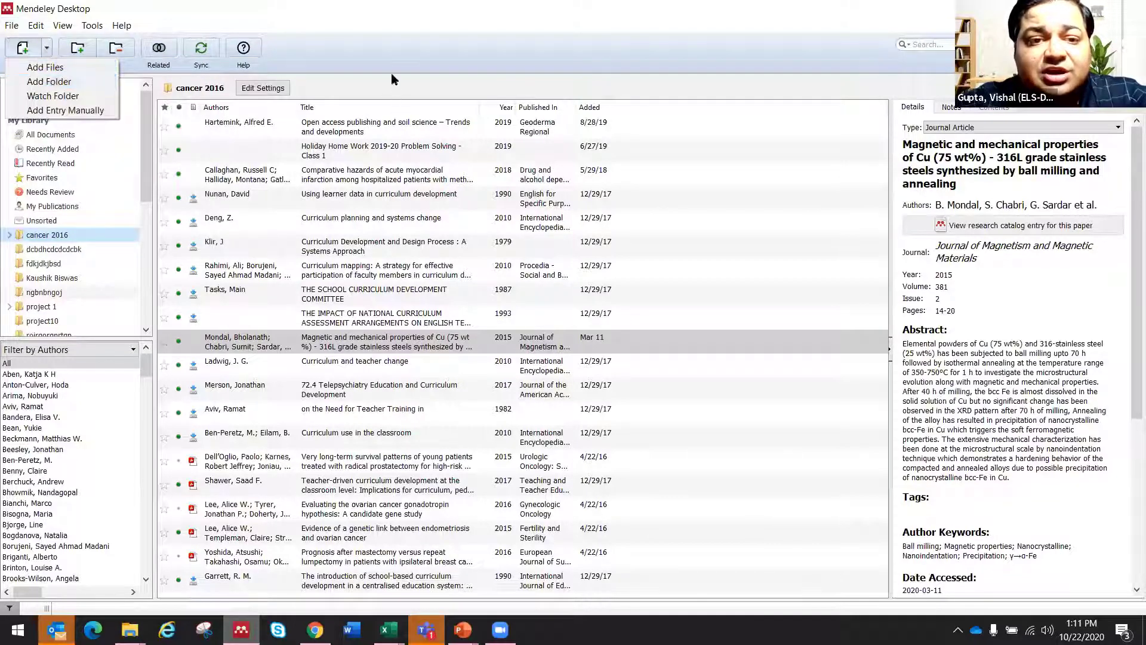
key(Escape)
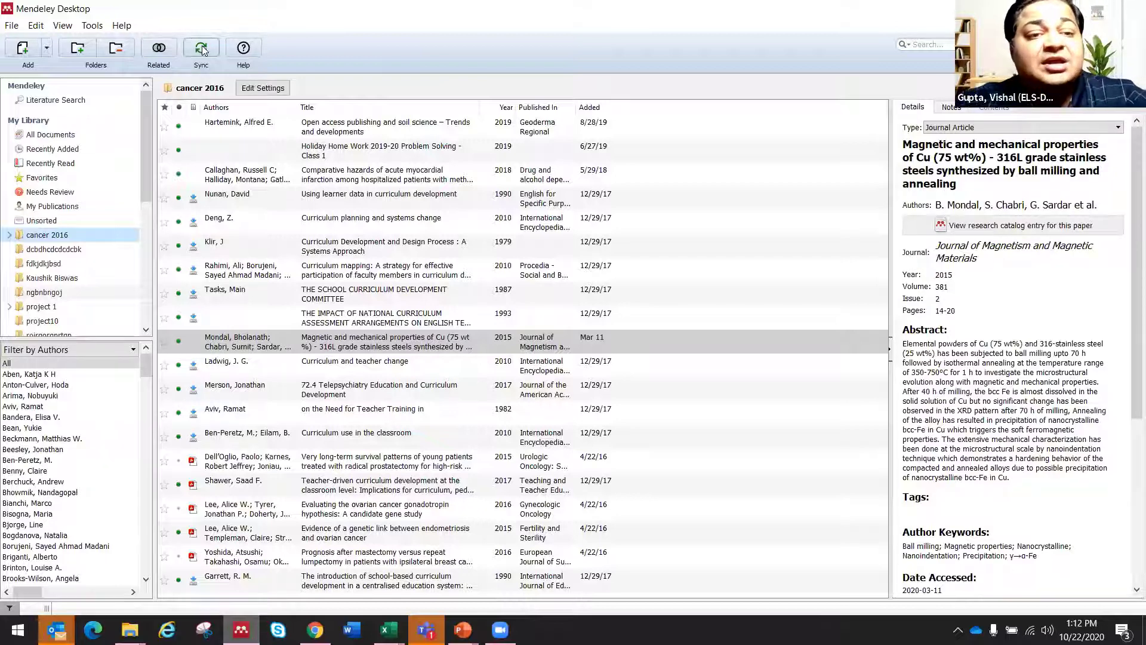
Look through the documents in the project 1 and project10 folders and return to the cancer 2016 folder
scroll(145, 170, down, 3)
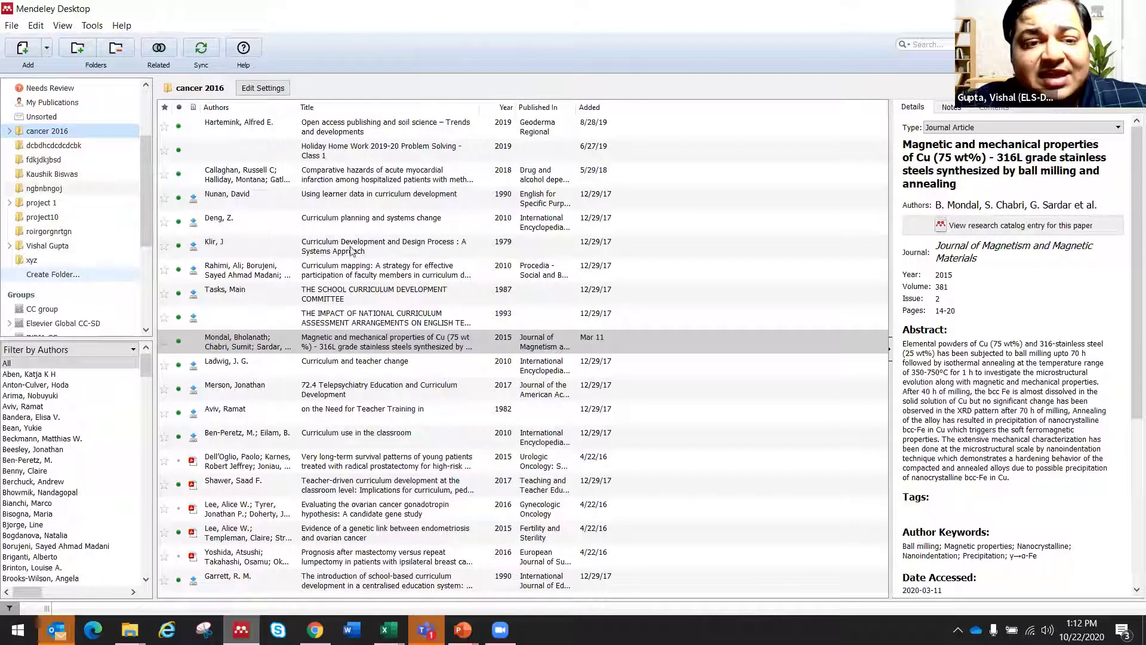
click(352, 342)
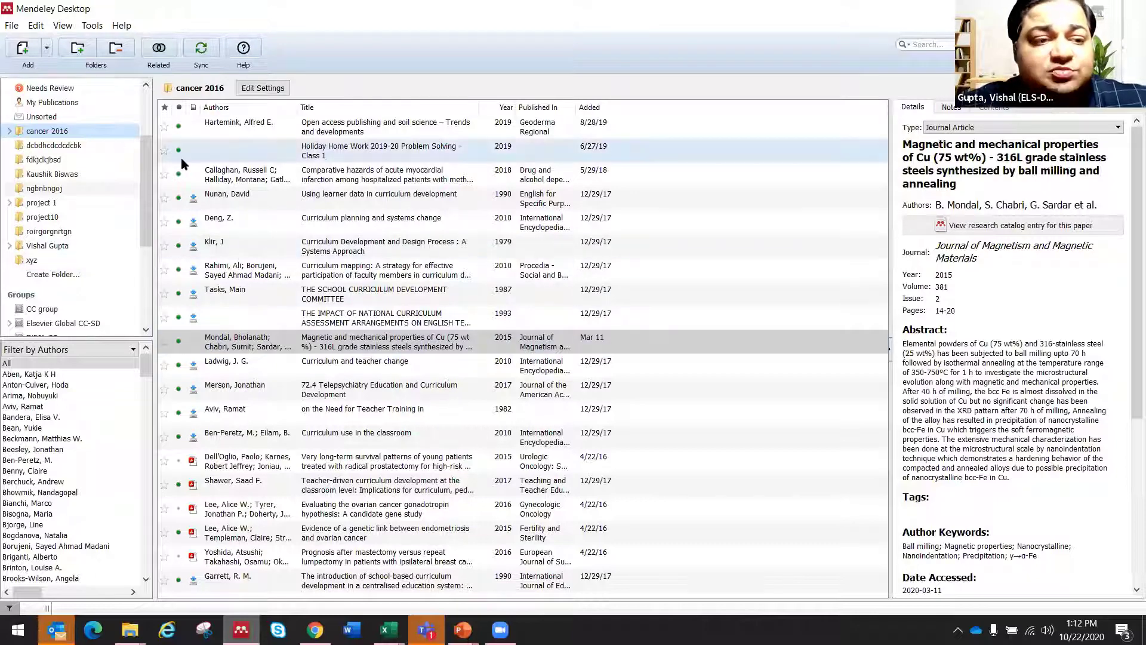
click(53, 203)
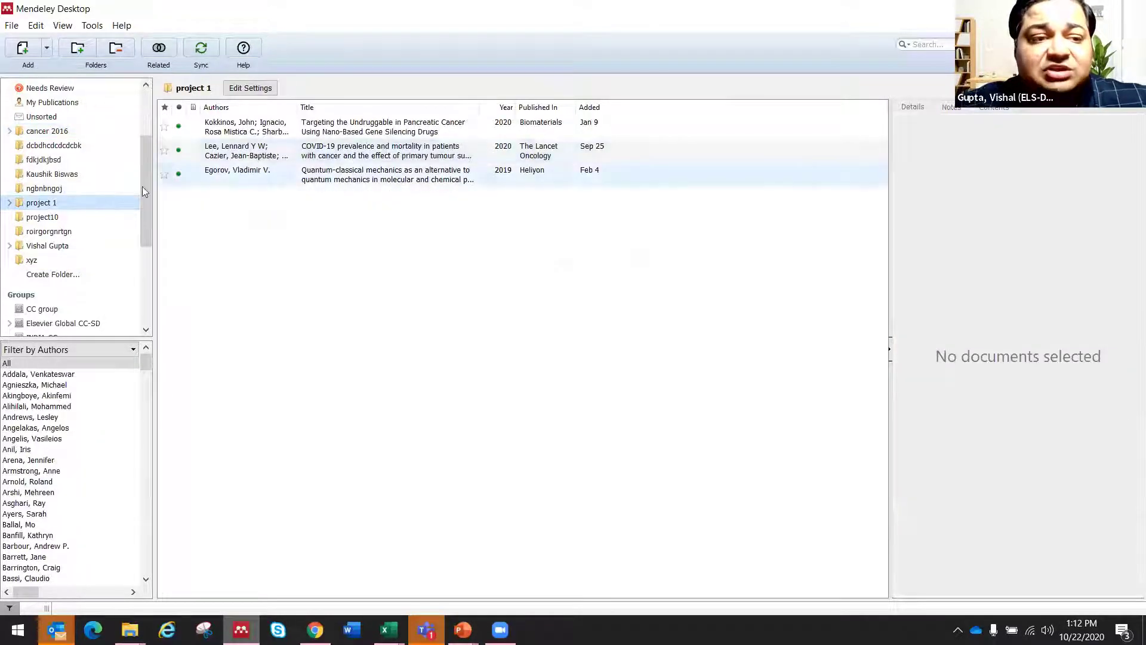
click(55, 217)
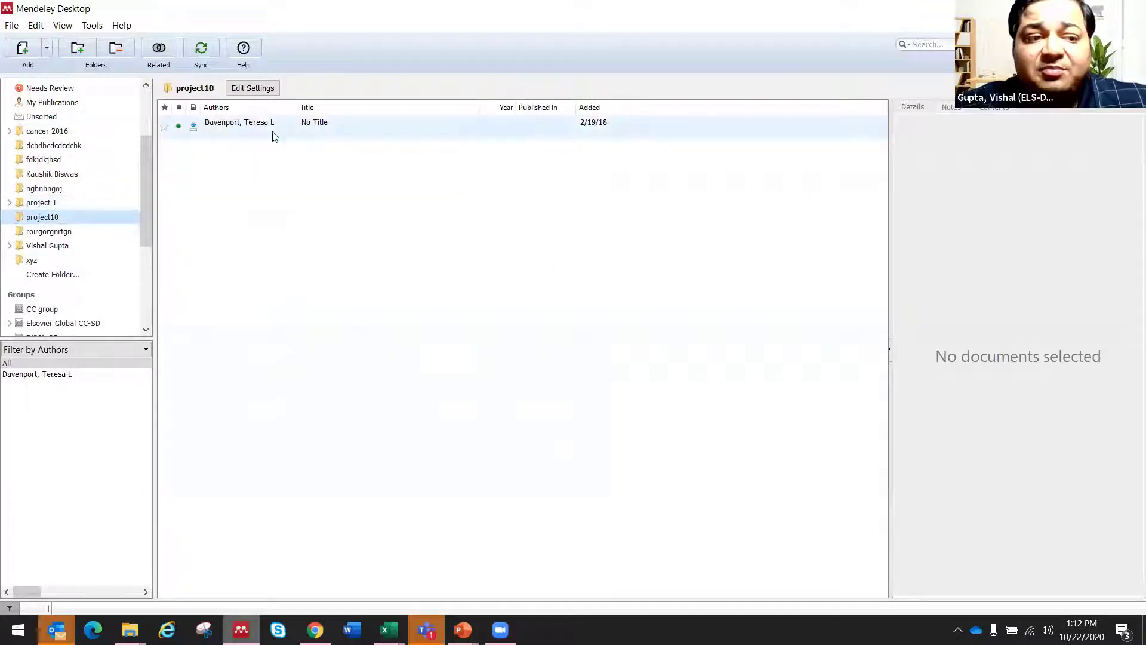
click(60, 203)
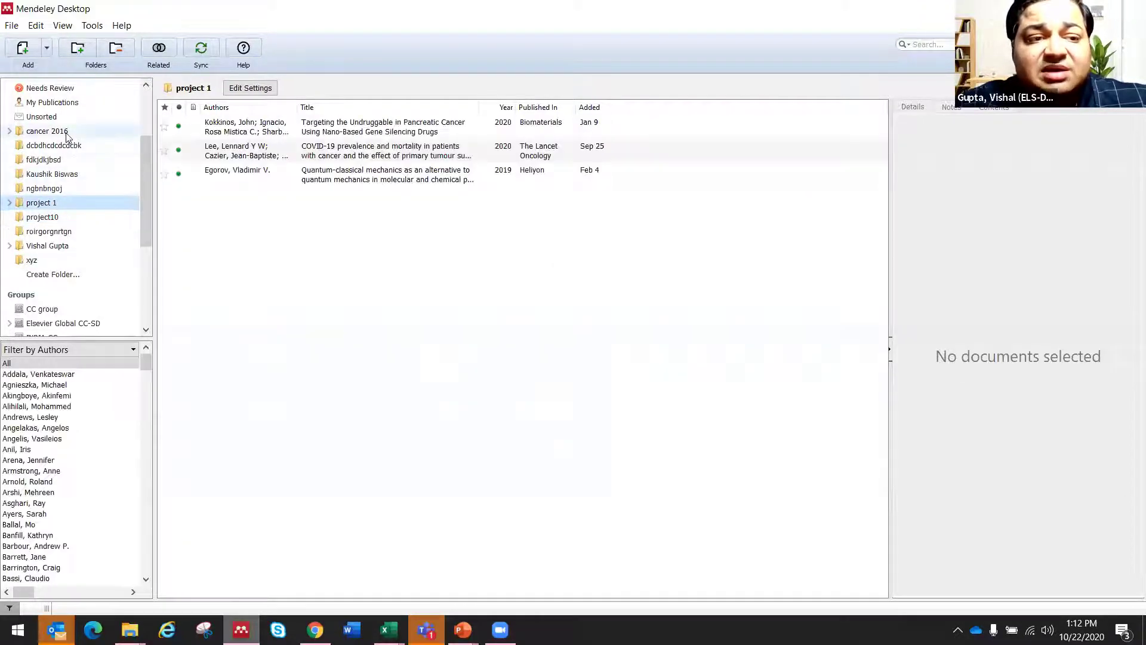
click(65, 134)
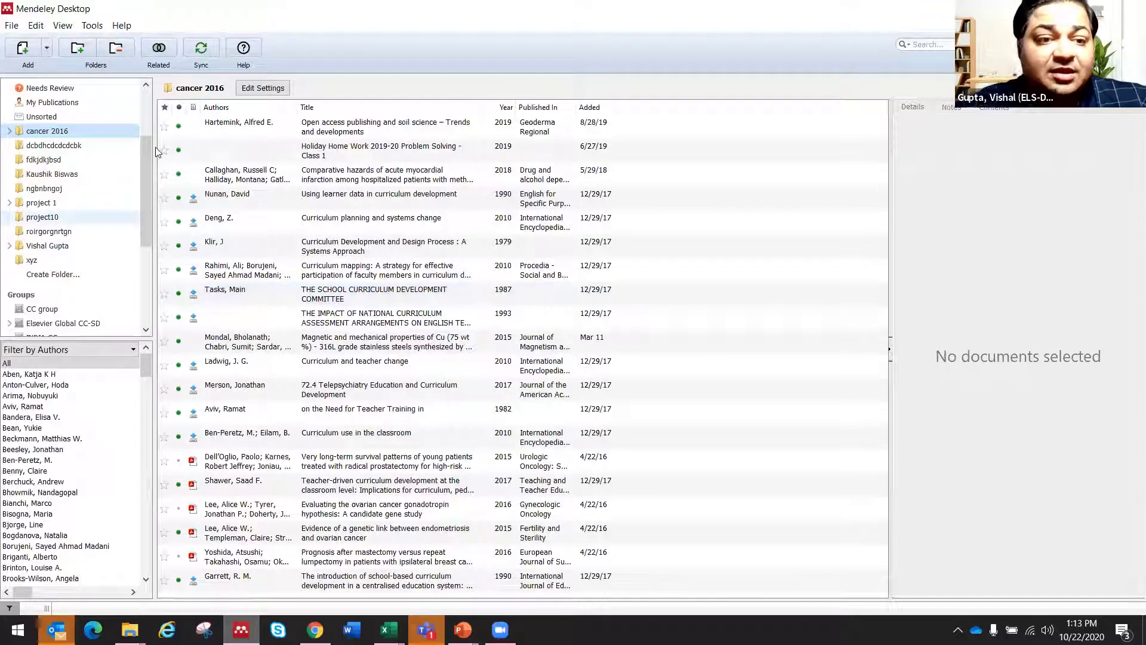
Open the 2016 article on prognosis after mastectomy versus repeat lumpectomy from cancer 2016 and go to its first page
scroll(145, 152, up, 3)
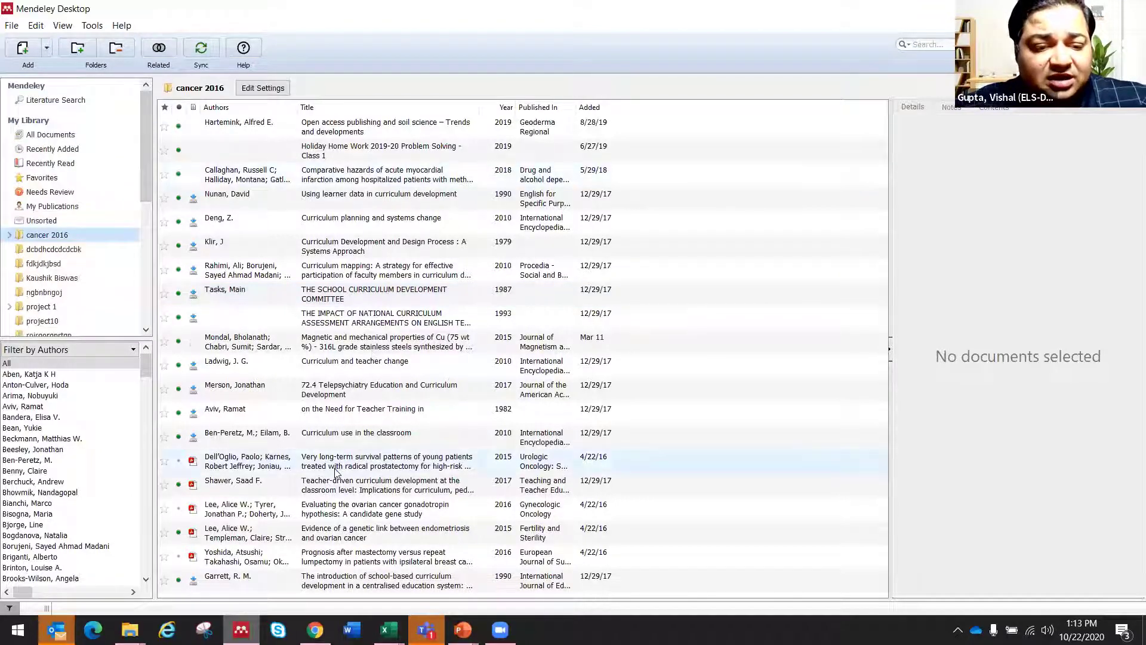
double_click(344, 559)
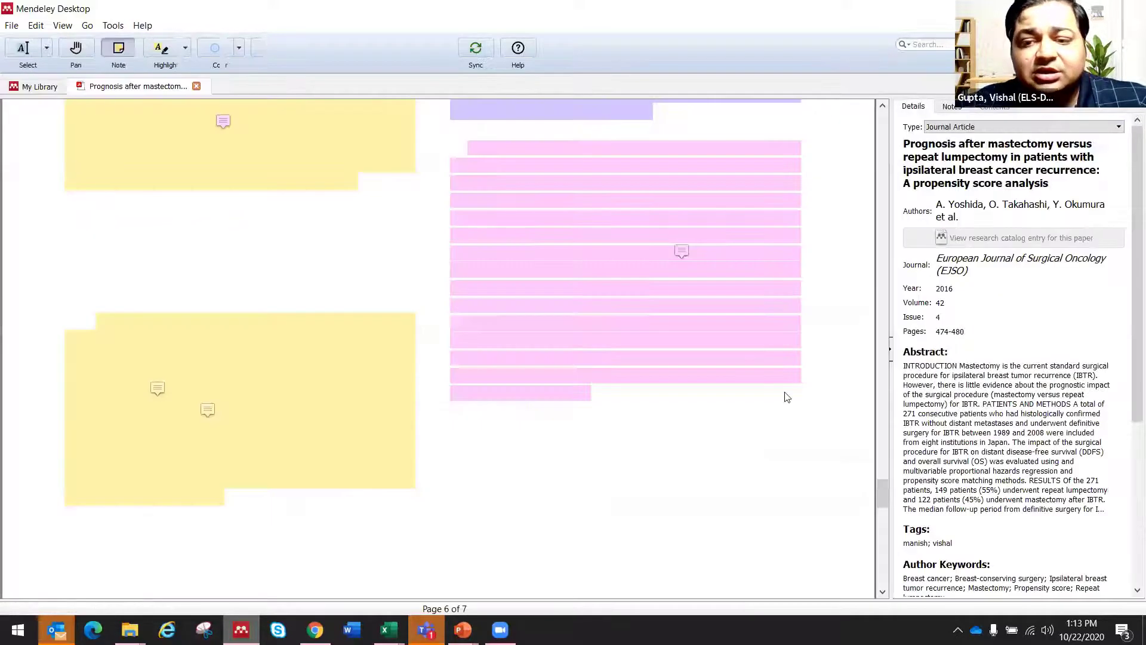
drag(880, 501, 882, 382)
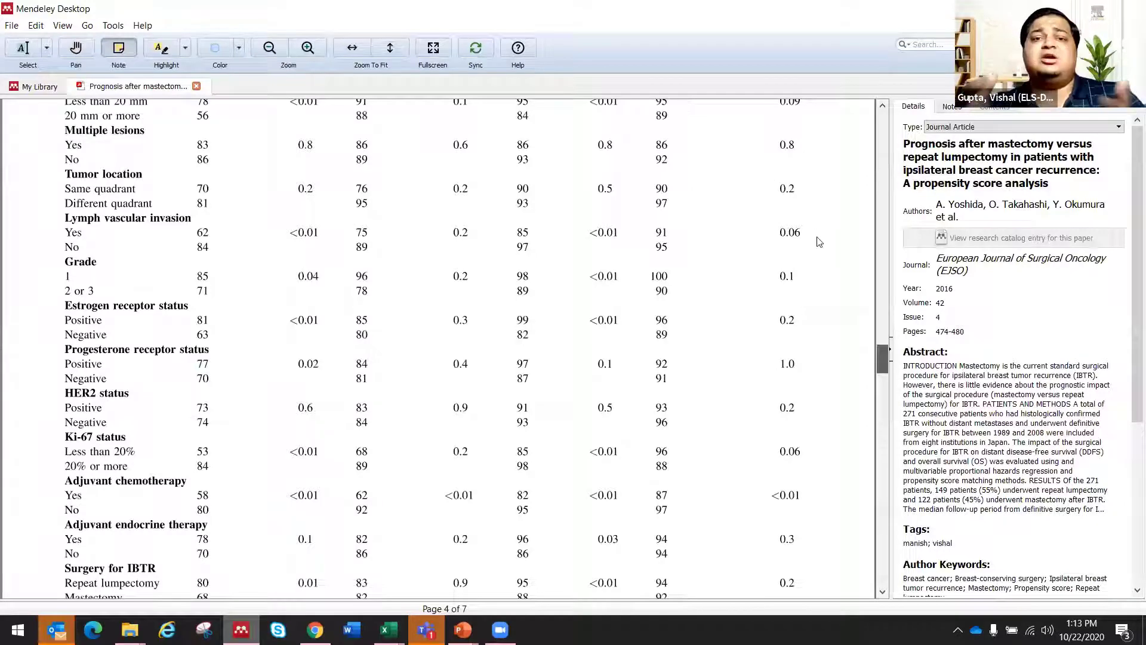
key(Home)
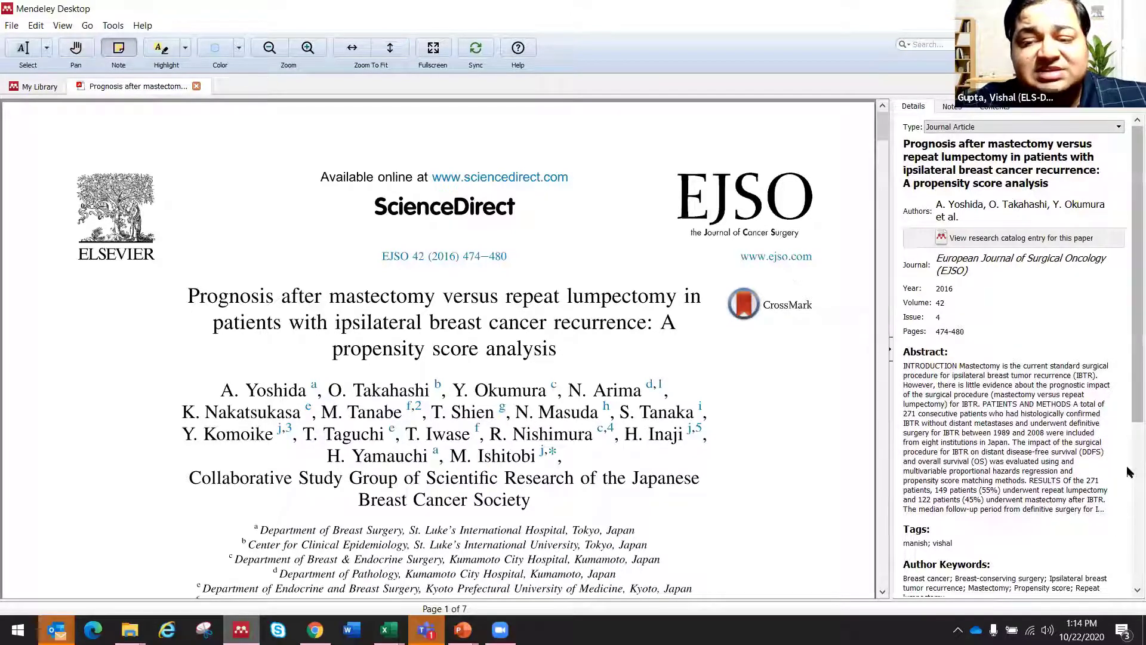
Review the article's bibliographic details and try editing its Issue and Abstract fields
scroll(1128, 320, down, 10)
scroll(1127, 289, up, 10)
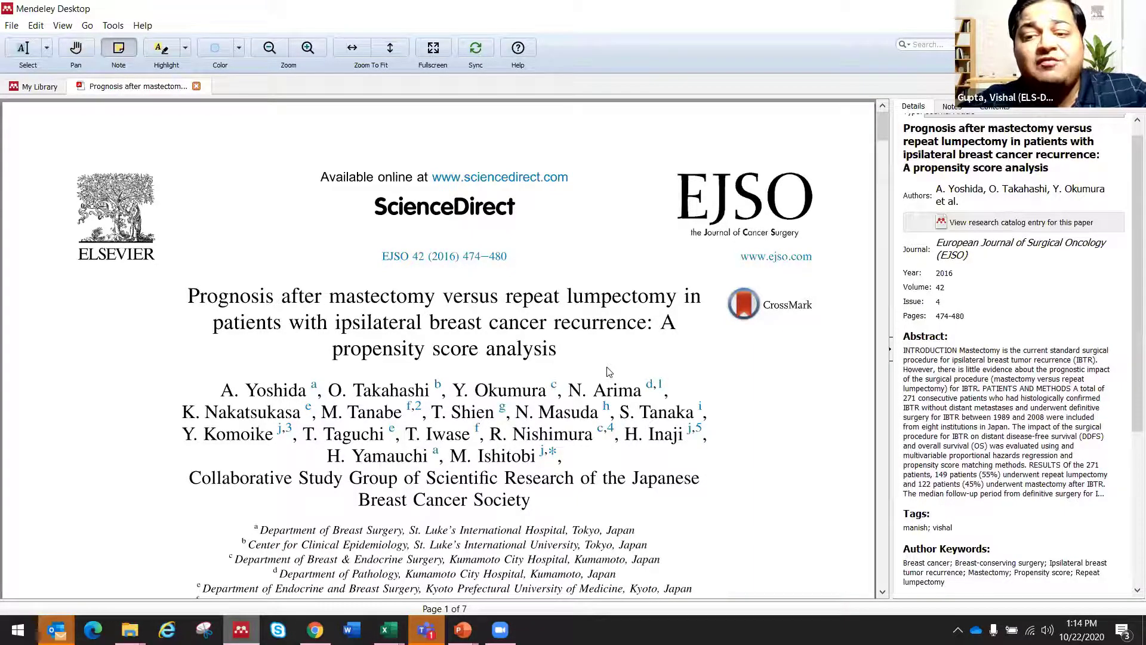
click(969, 302)
key(BackSpace)
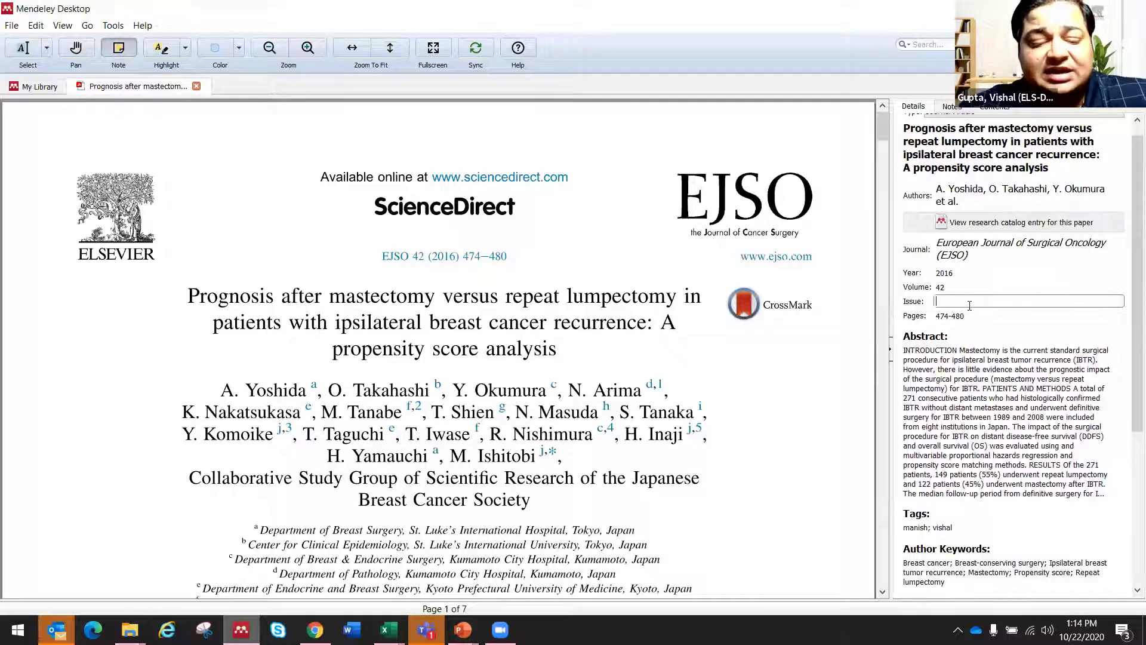
click(977, 359)
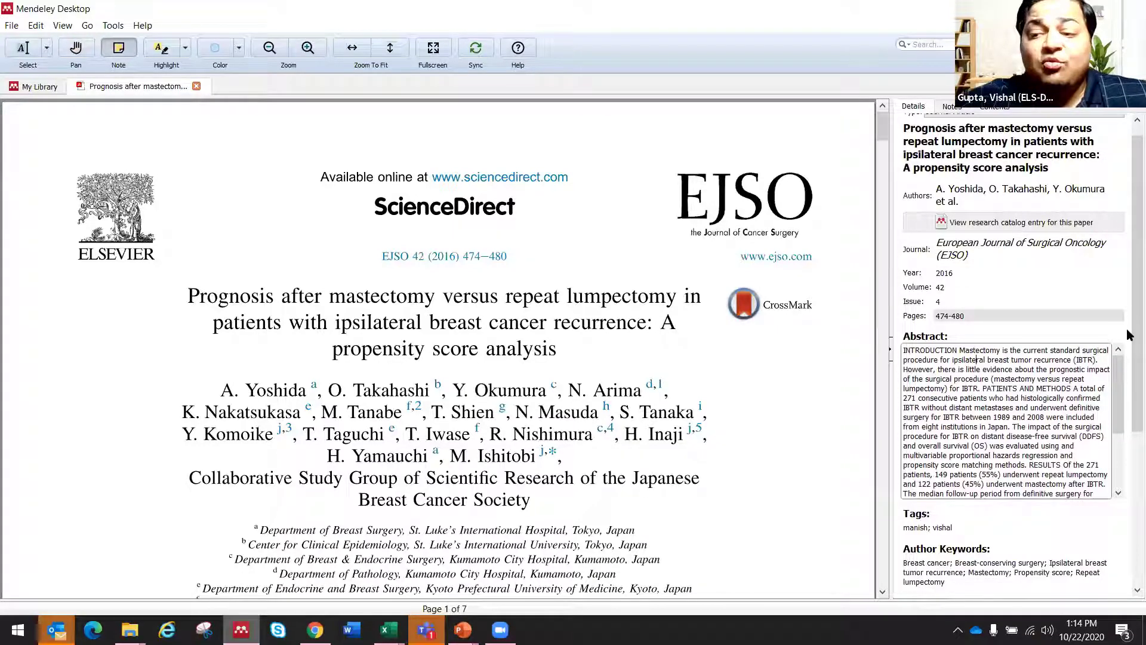
drag(1134, 232, 1134, 234)
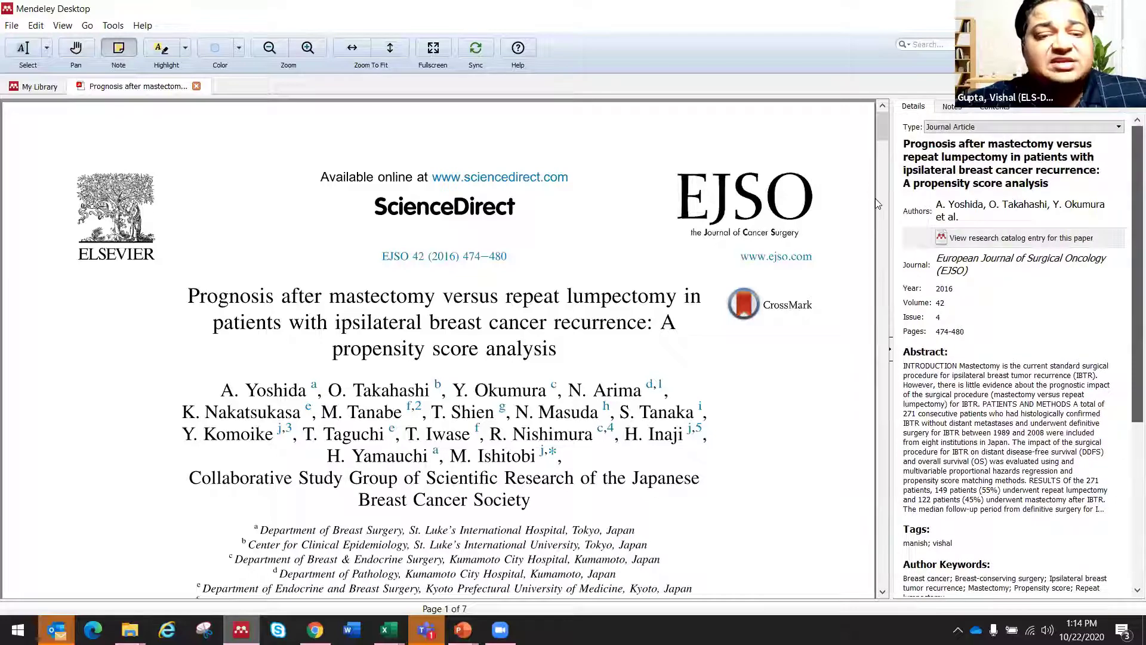
Highlight in blue the page 2 passage from "standardized differences for all baseline covariates" to "With adjustment"
scroll(872, 227, down, 7)
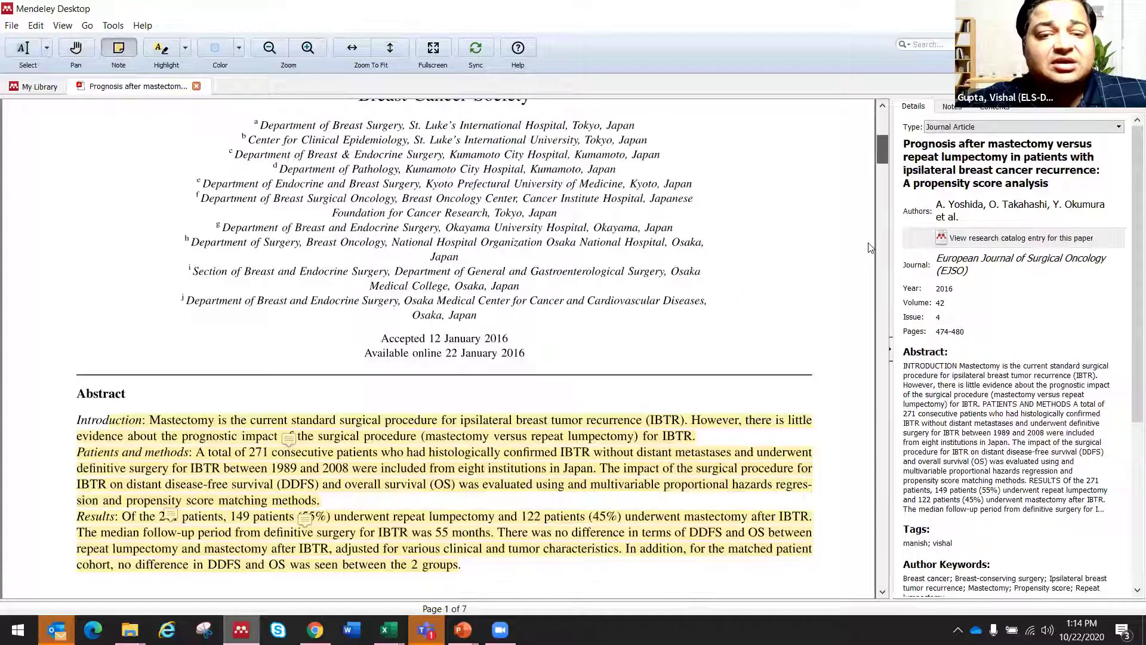
scroll(869, 247, down, 10)
scroll(505, 341, down, 5)
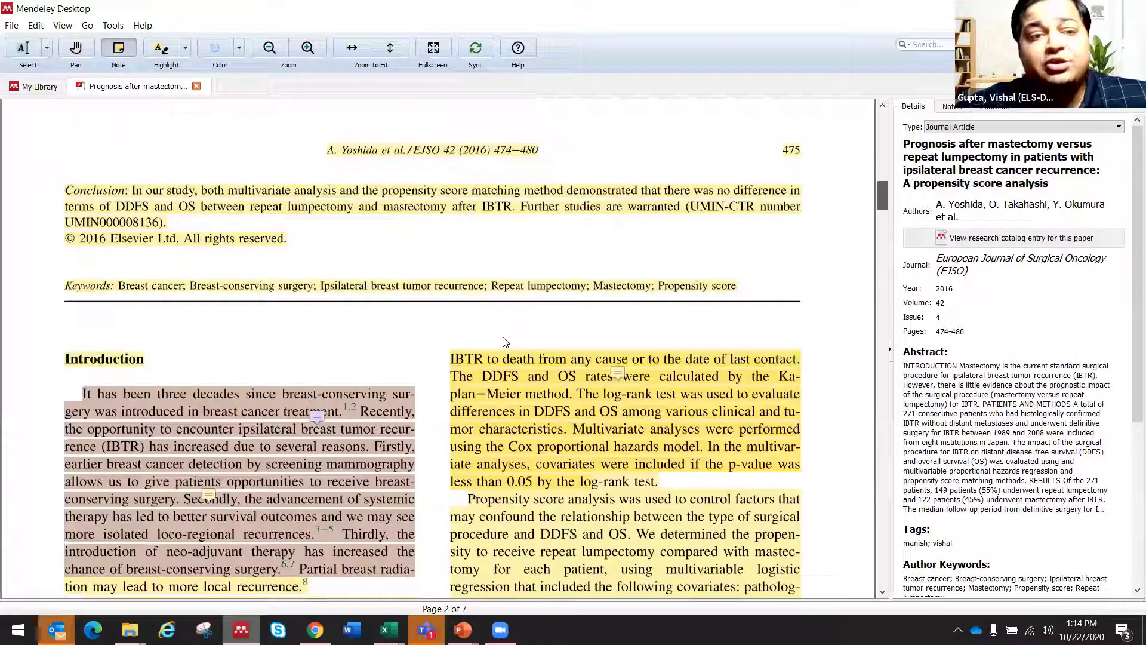
scroll(160, 103, down, 3)
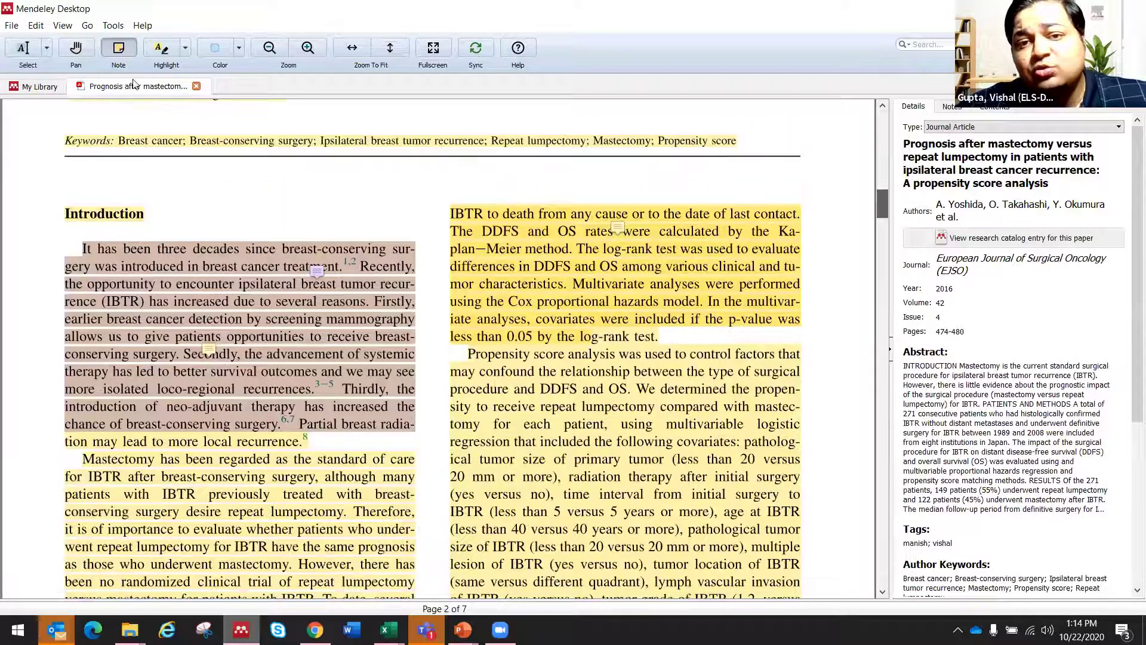
scroll(156, 59, down, 2)
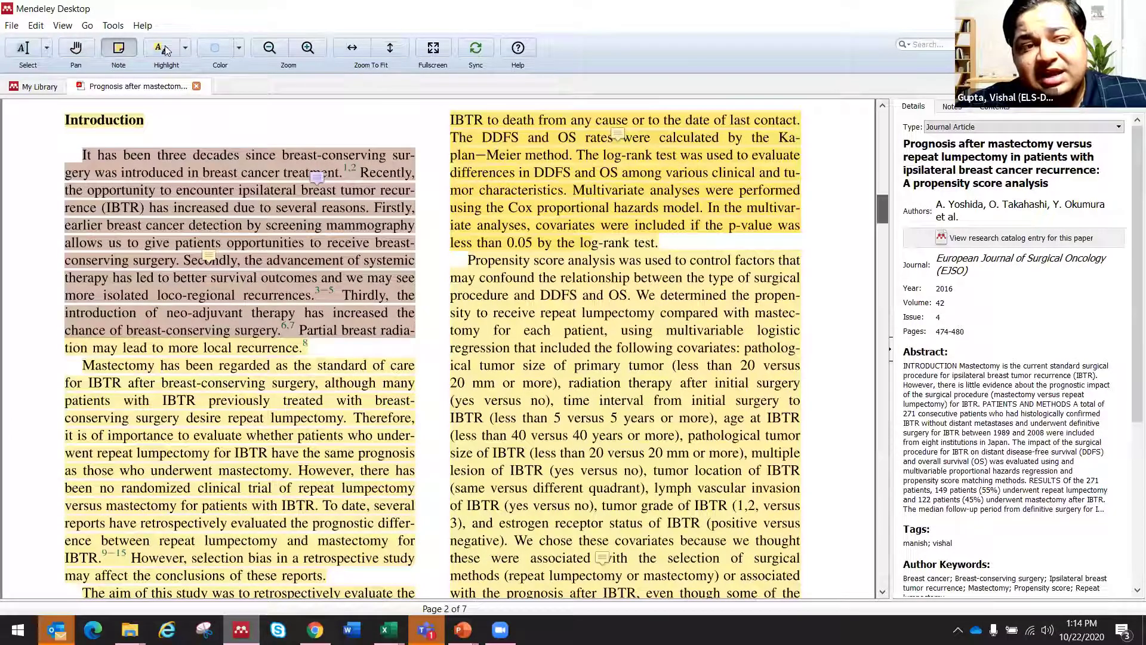
scroll(457, 300, down, 10)
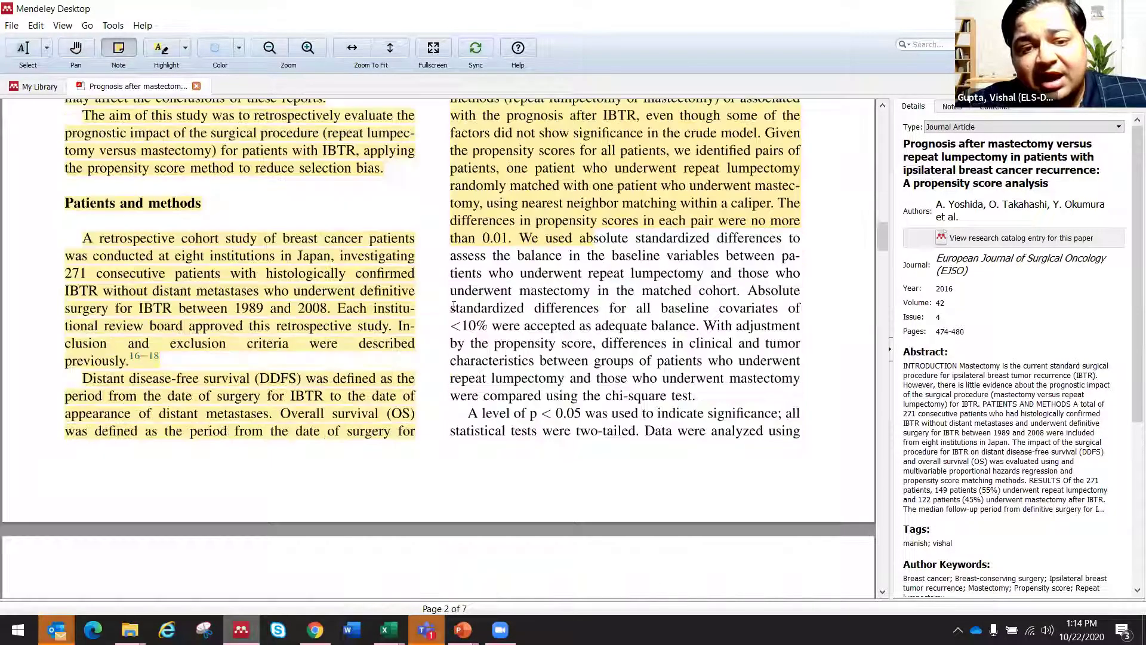
drag(659, 434, 804, 435)
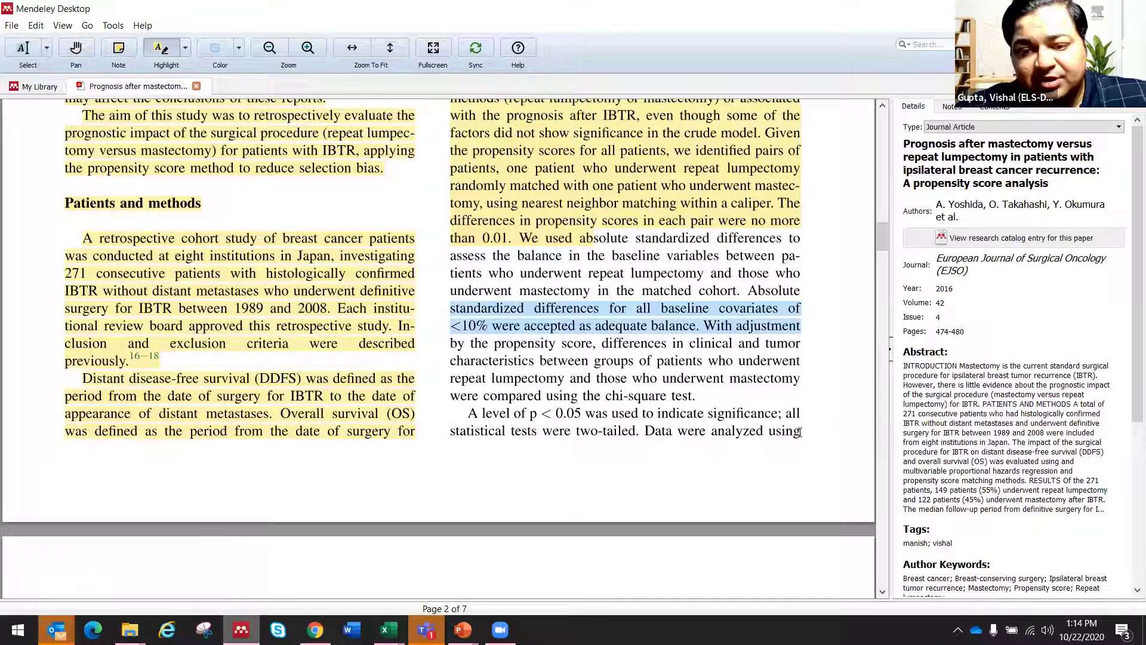
Extend the page 2 blue highlight through "Data were analyzed using" and add a blue note on it telling a colleague "I need some clarification"
key(ctrl+z)
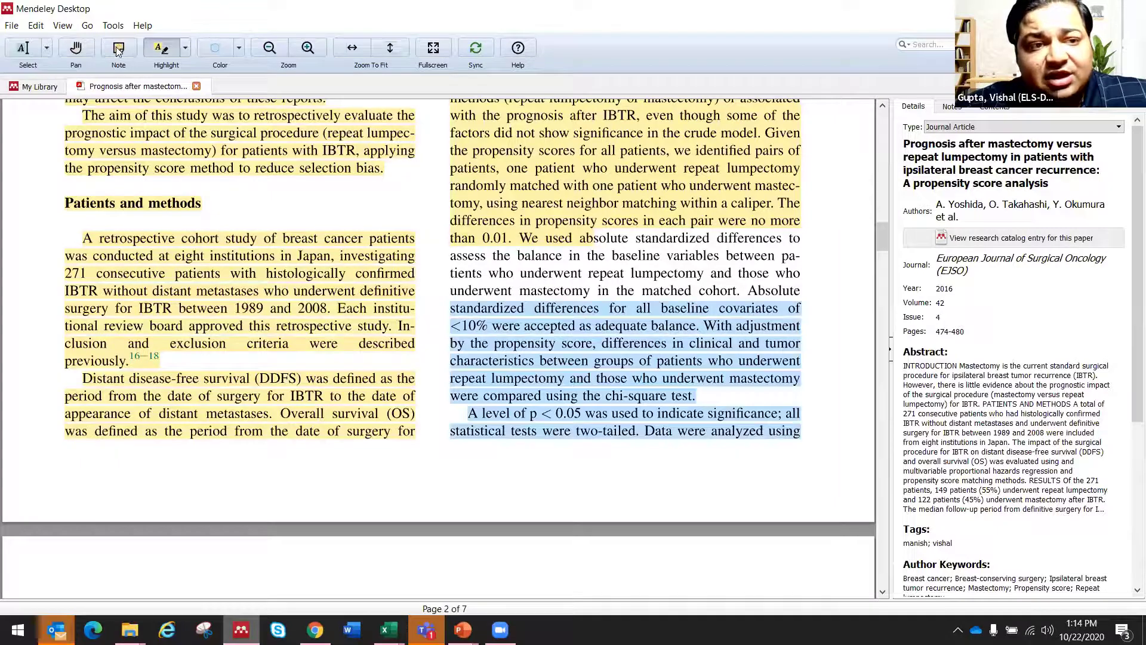
click(555, 348)
text(T)
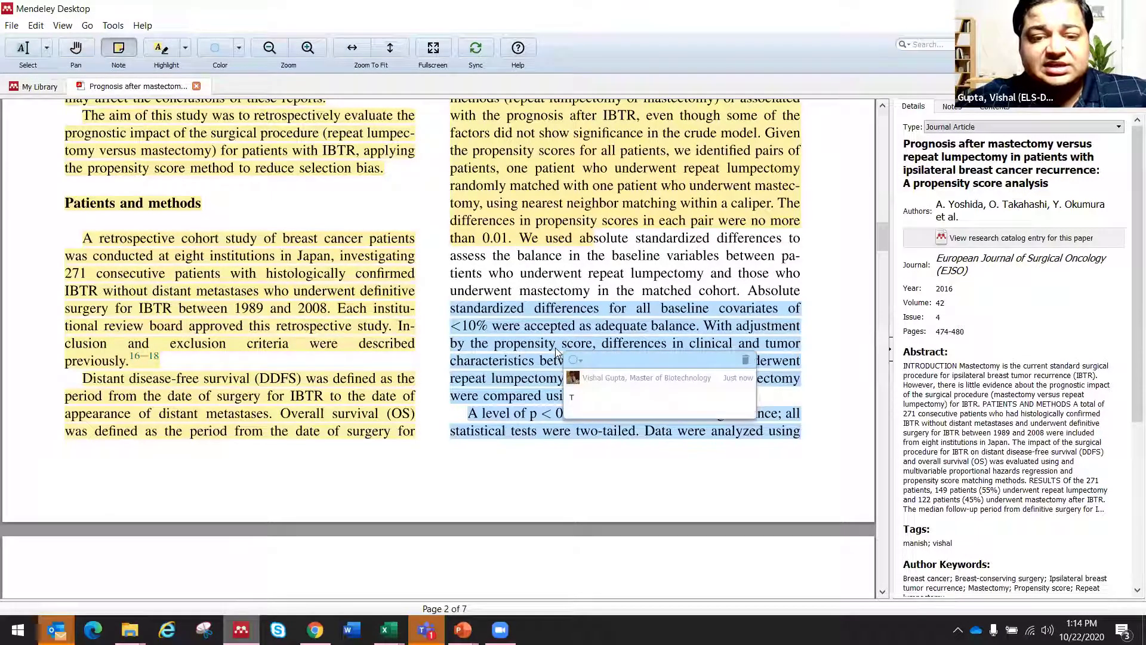
text(ahseen)
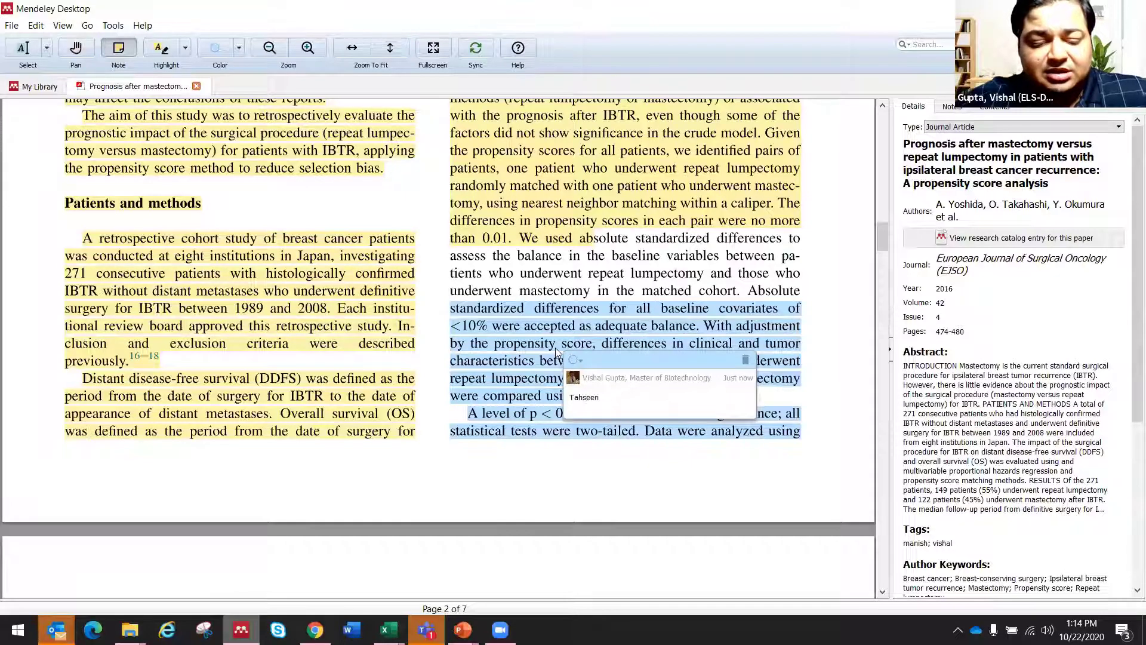
text( I need )
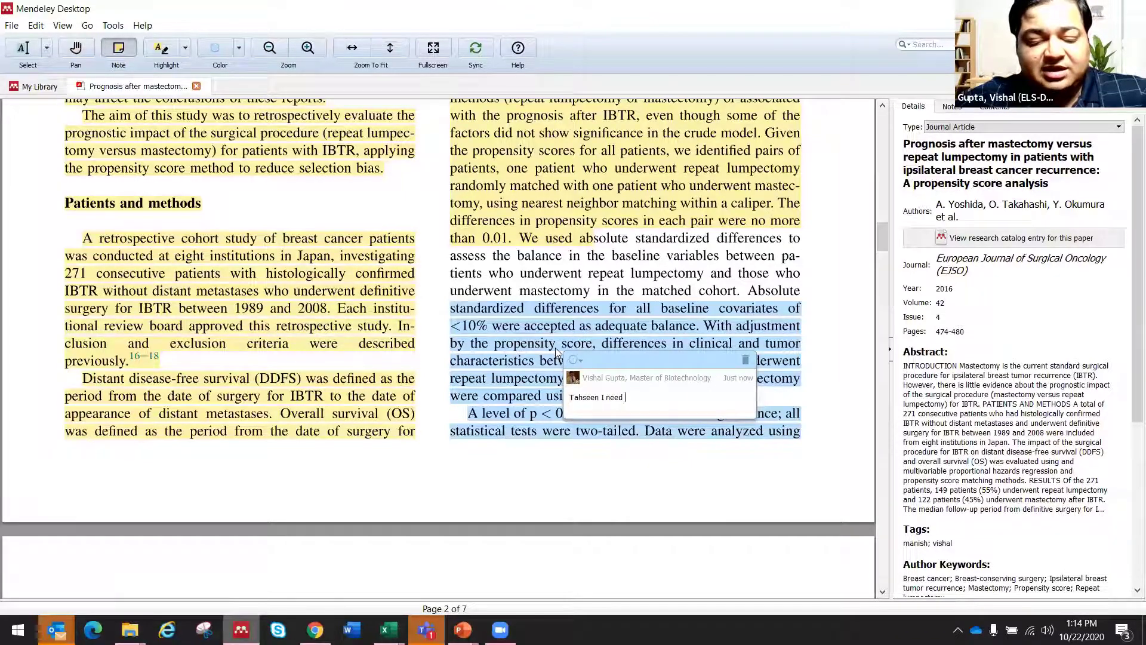
text(some clarification)
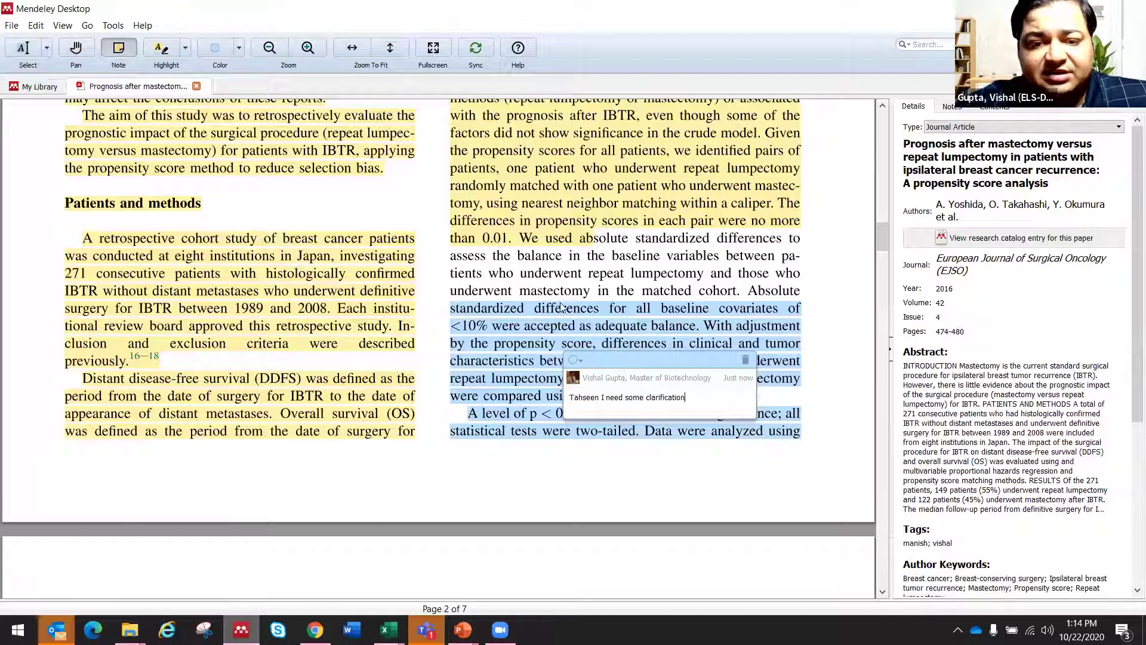
click(564, 340)
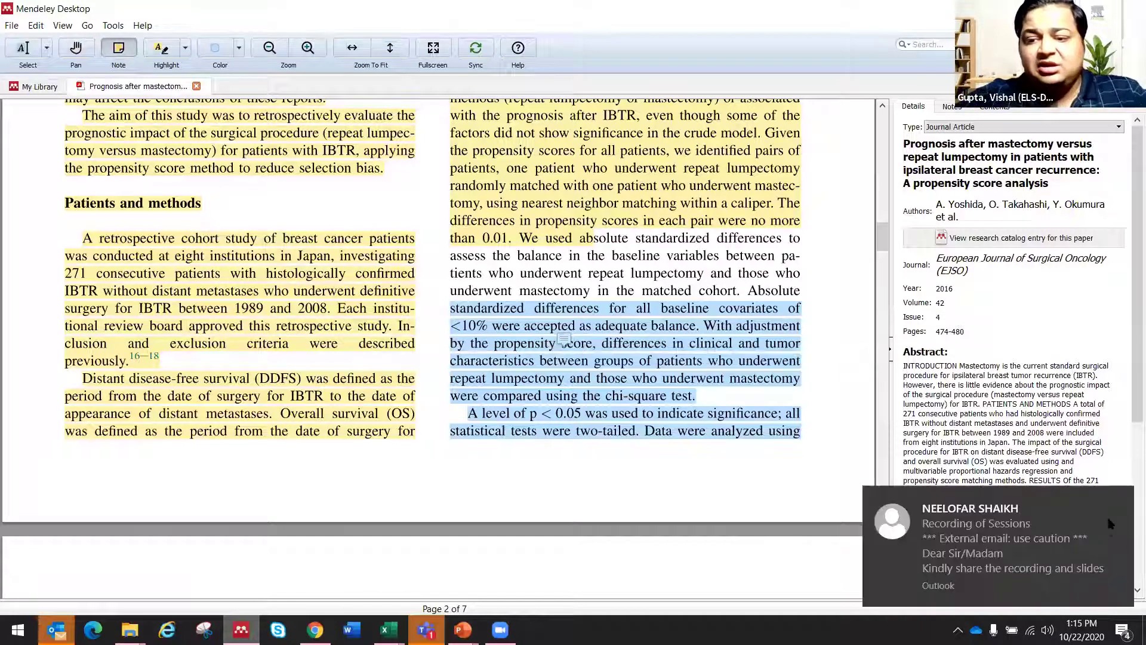
click(1119, 499)
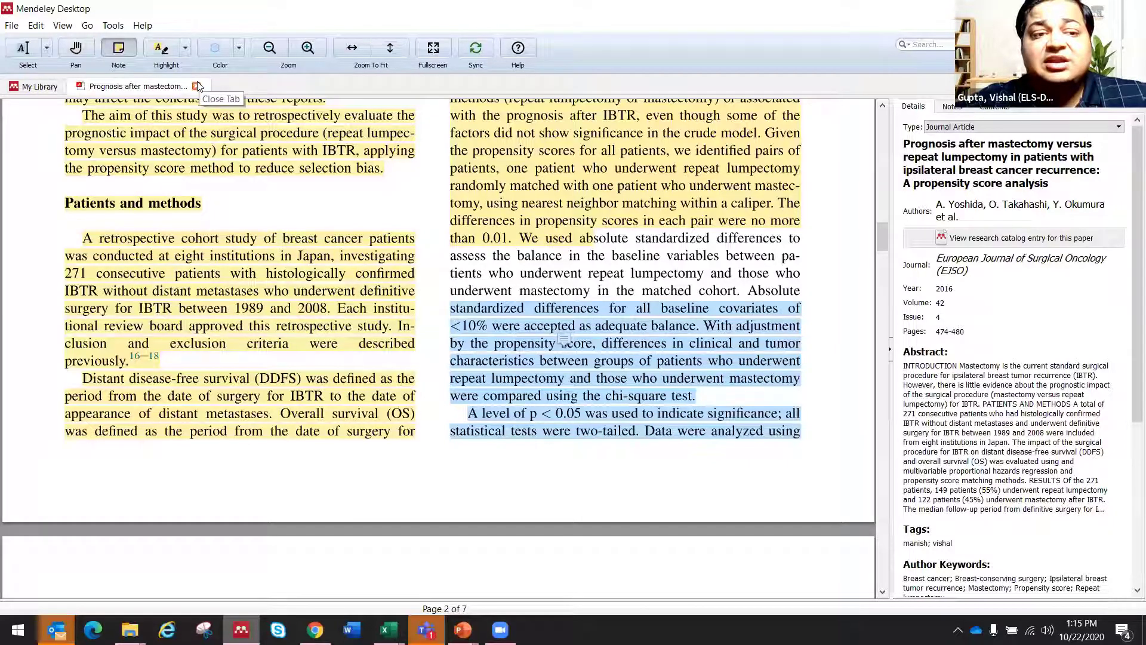
Close the article and look through the library's folders and groups, keeping the mastectomy article selected in cancer 2016
key(ctrl+w)
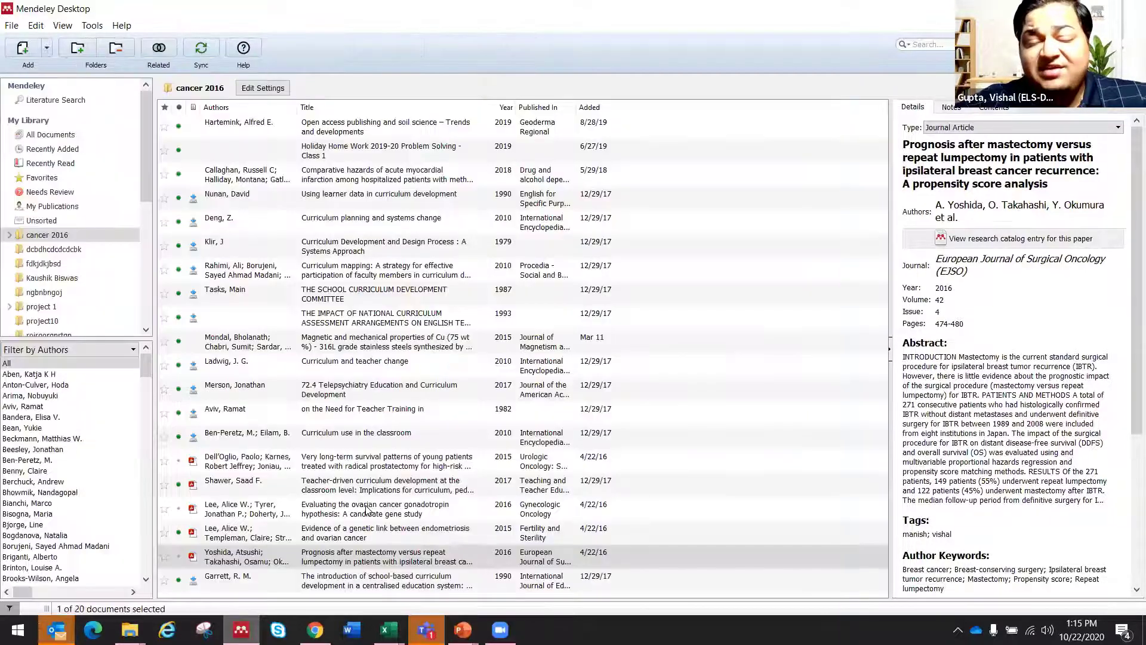
click(322, 559)
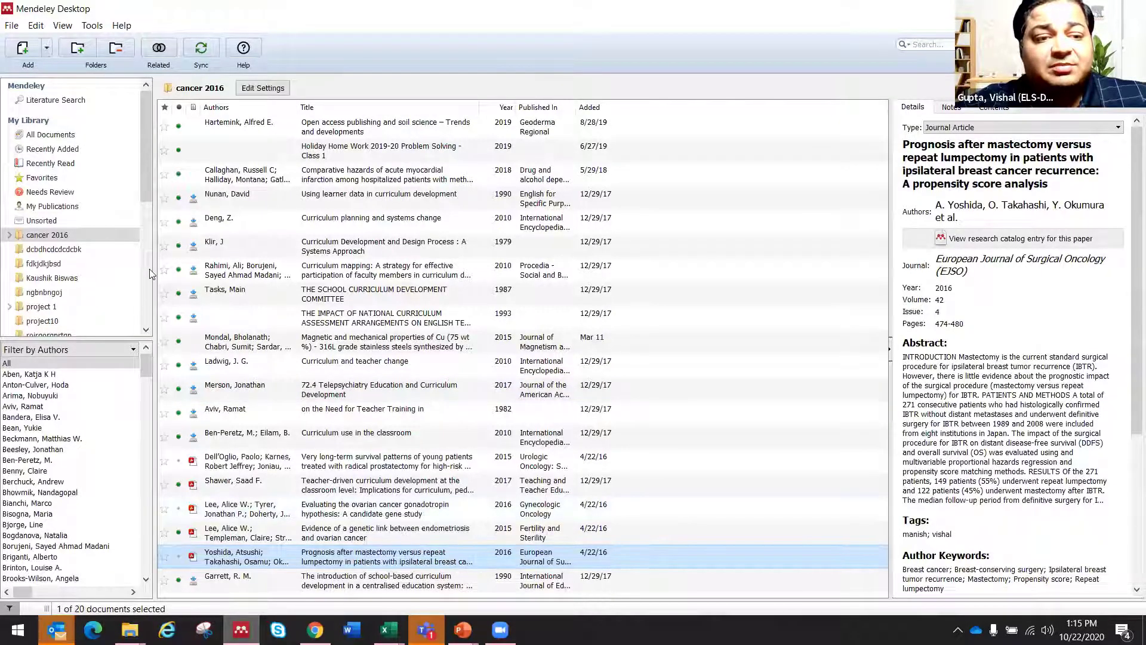
scroll(31, 132, down, 2)
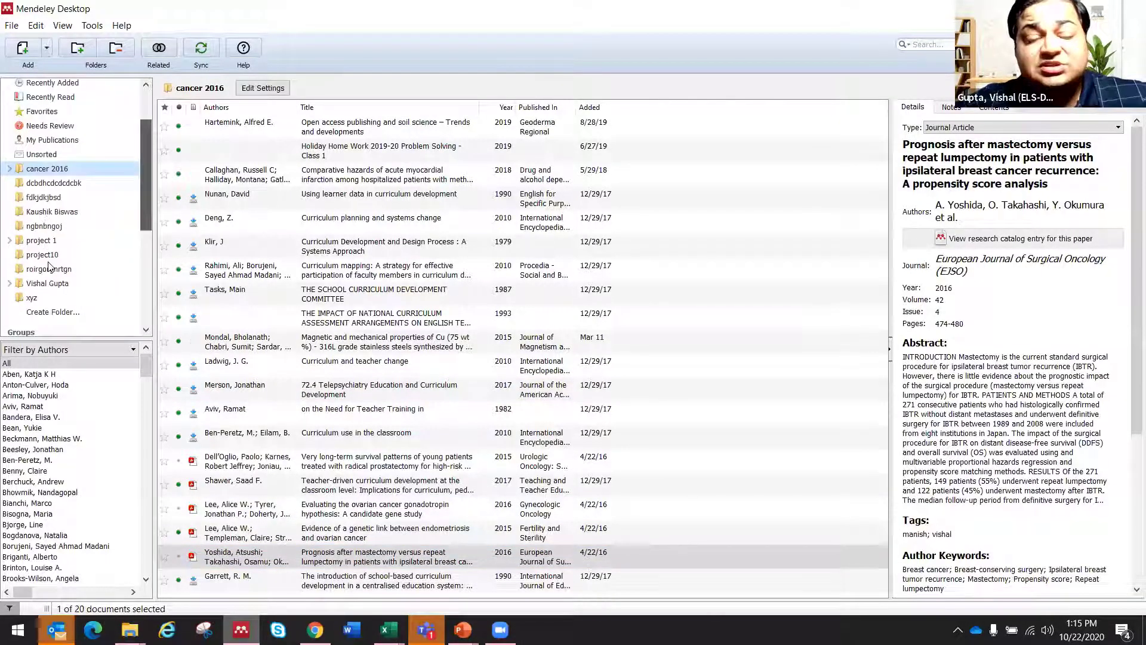
scroll(48, 266, down, 5)
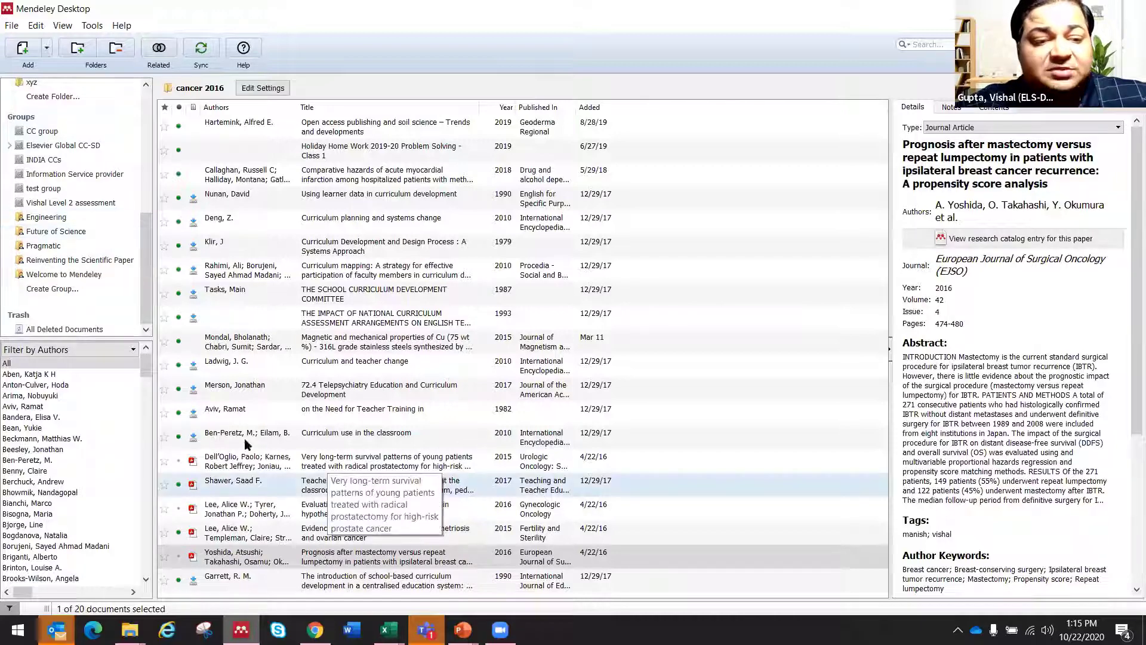
Reopen the mastectomy article from cancer 2016 and review its private annotations and the blue note on page 2
drag(87, 238, 327, 556)
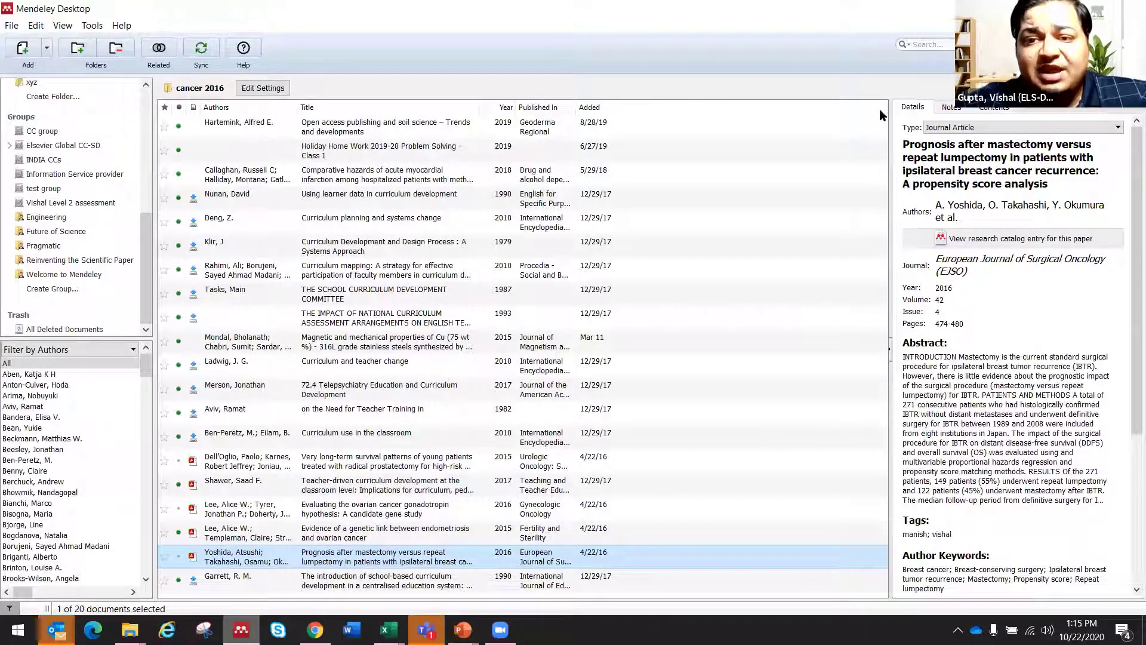
key(Return)
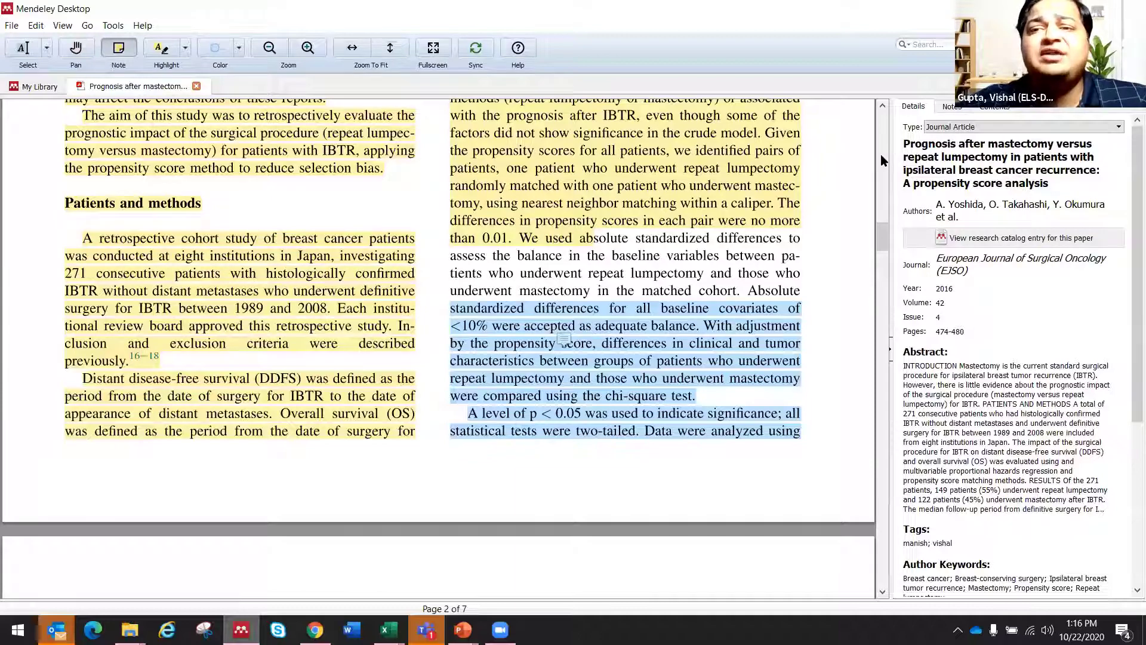
click(881, 156)
click(881, 155)
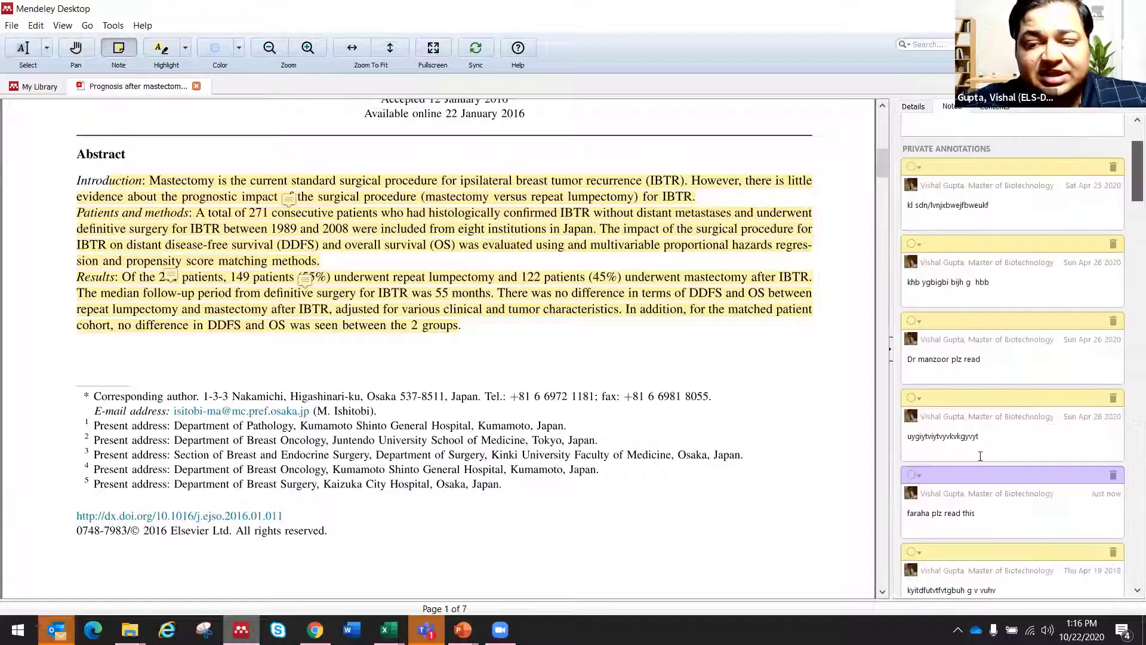
scroll(990, 408, down, 5)
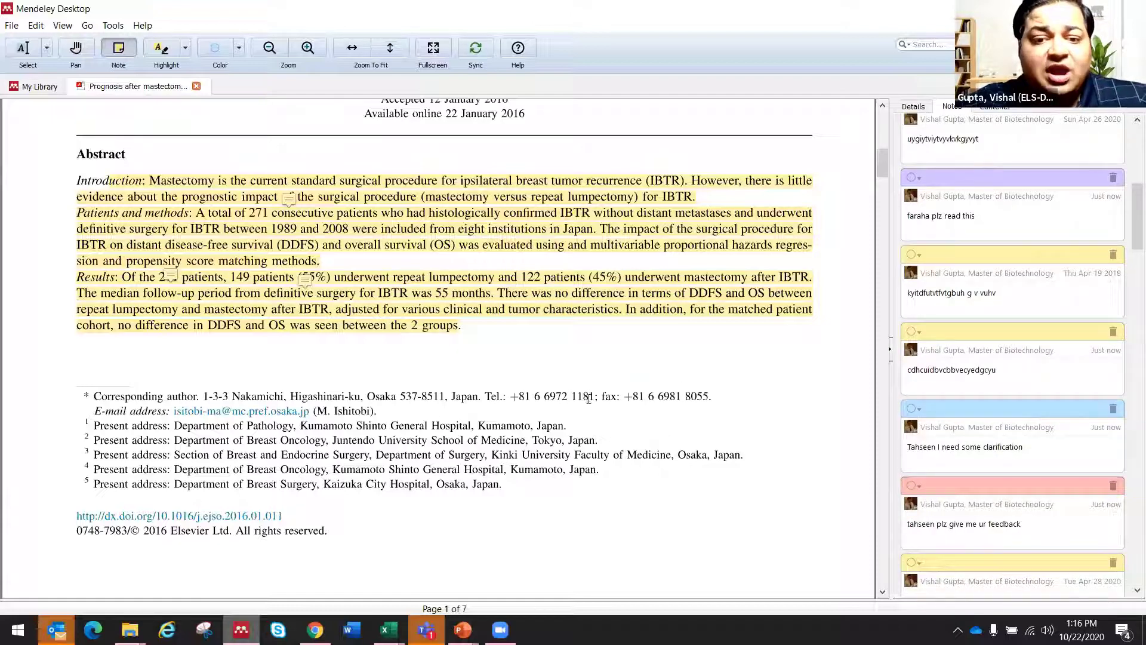
scroll(588, 399, down, 15)
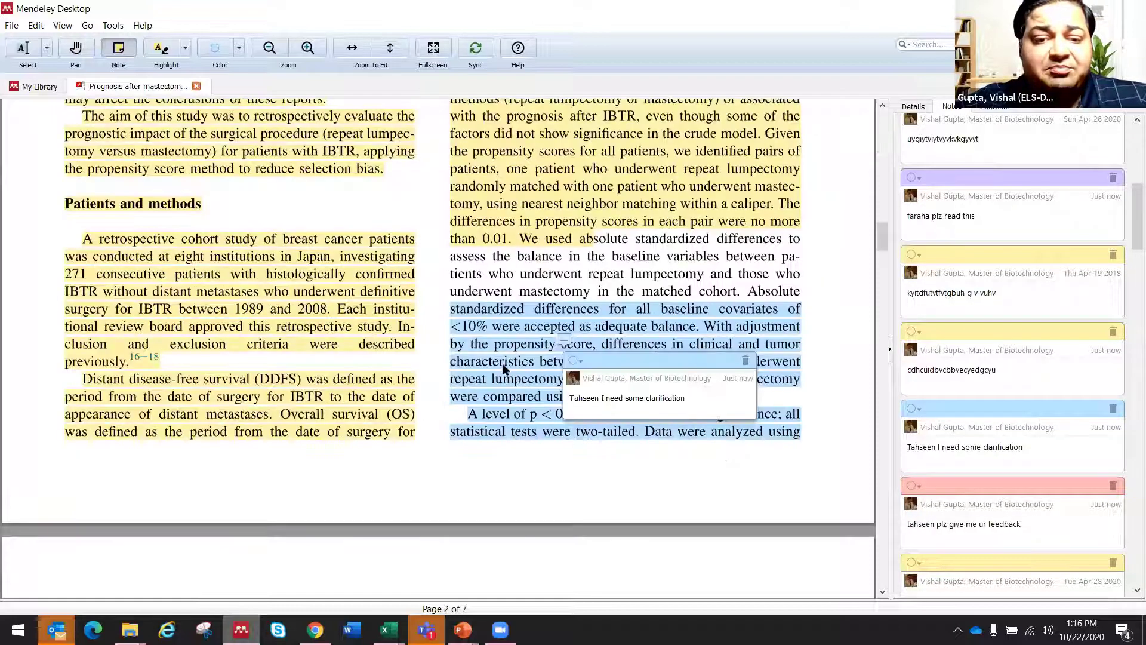
Add a red note inside the blue highlighted passage on page 2 with the text "lfjernvjrevevewnvkjenvkekvrjk"
click(114, 53)
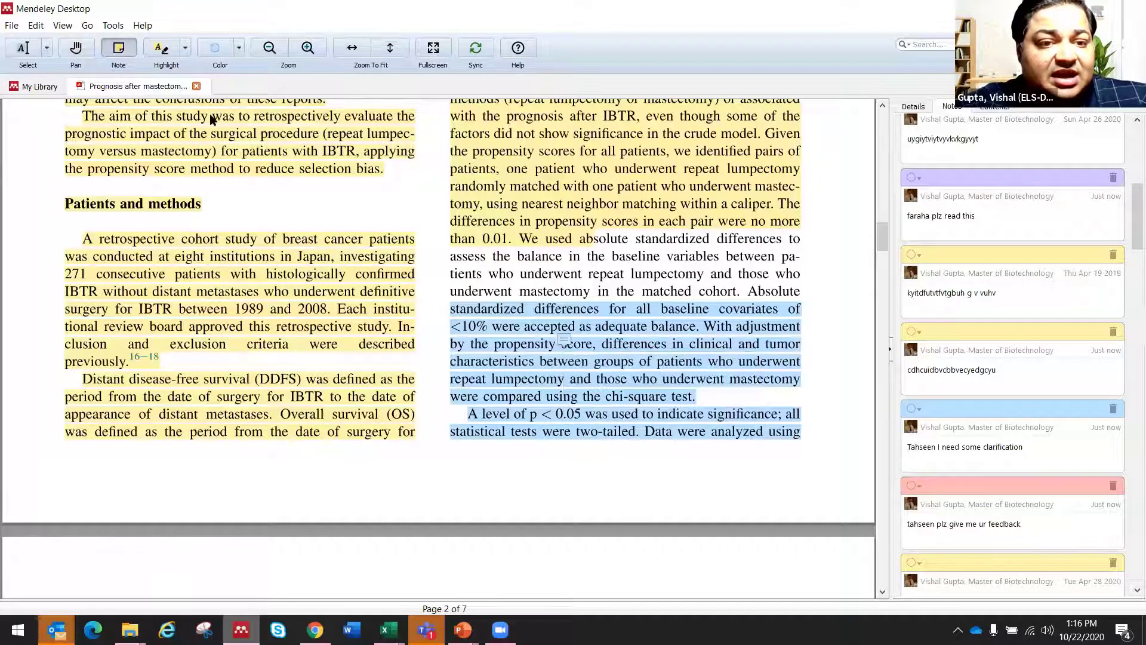
click(506, 372)
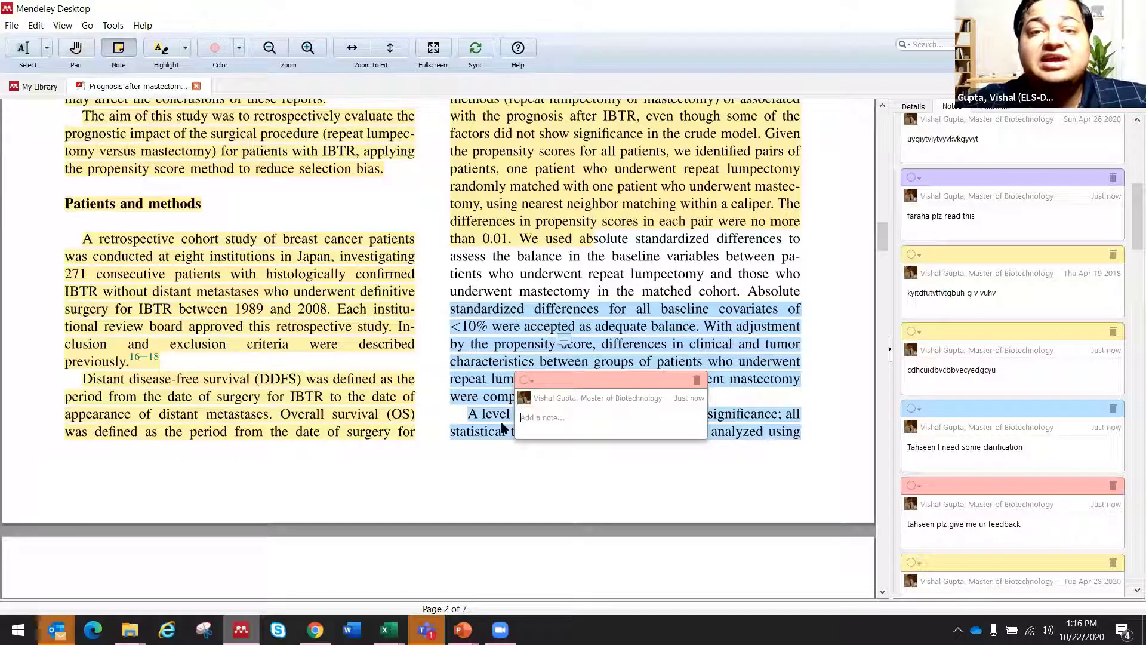
text(lfjern)
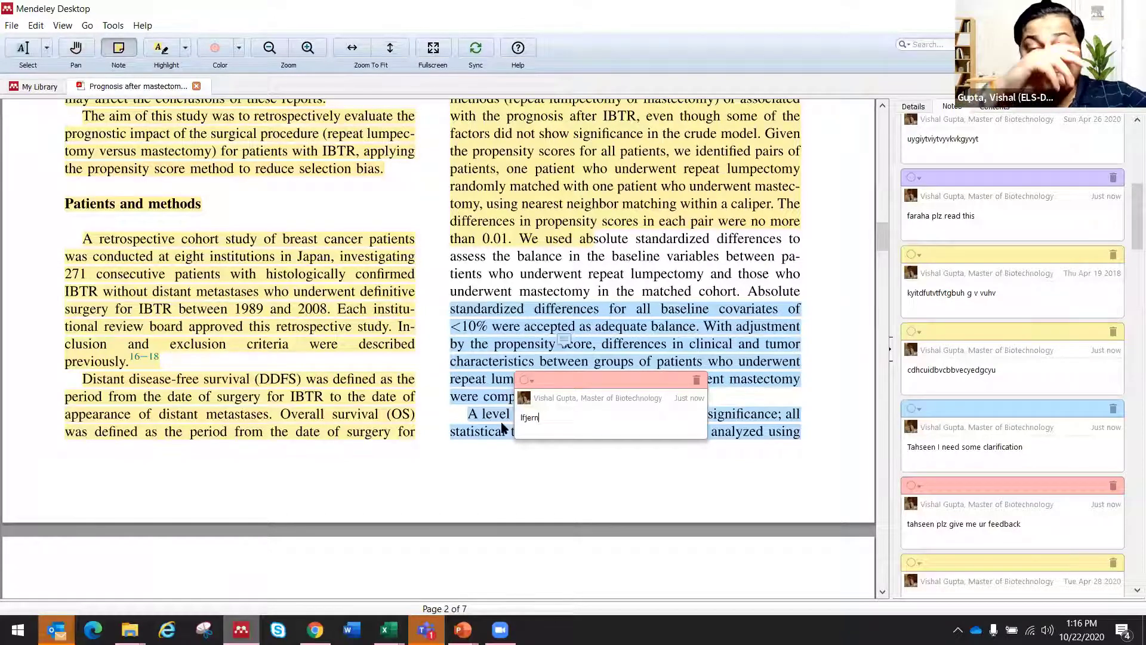
text(vjrevevewnvkjenvkekvrjk)
click(500, 421)
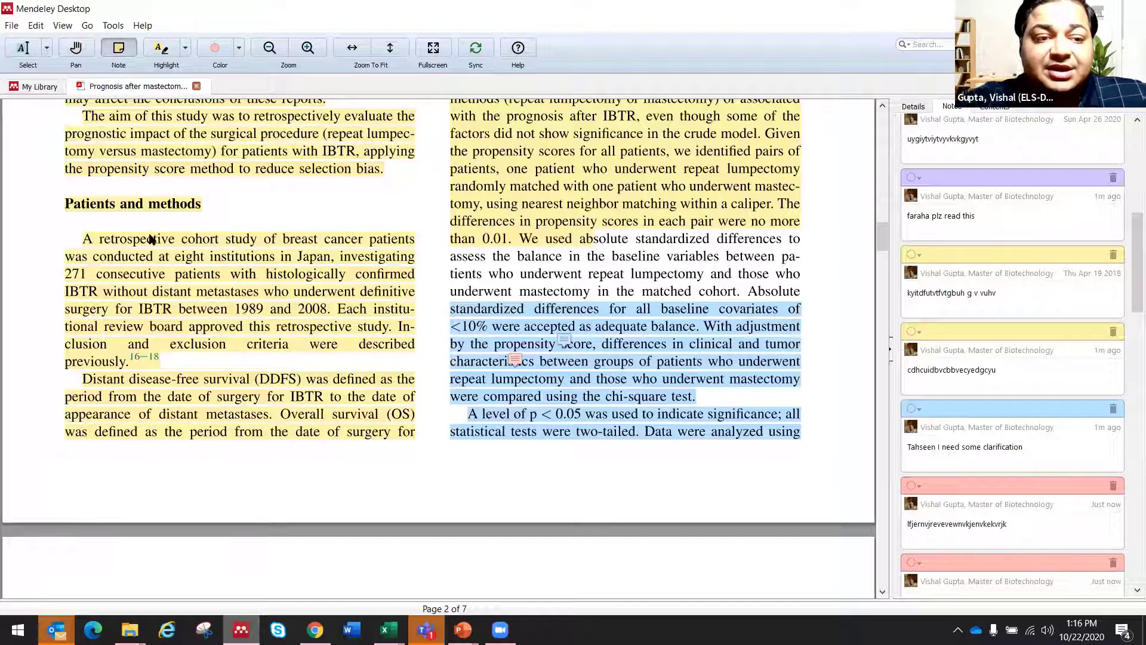
Close the article, view the Pragmatic group and All Documents, and show the Web Importer and MS Word plugin options
key(ctrl+w)
click(43, 245)
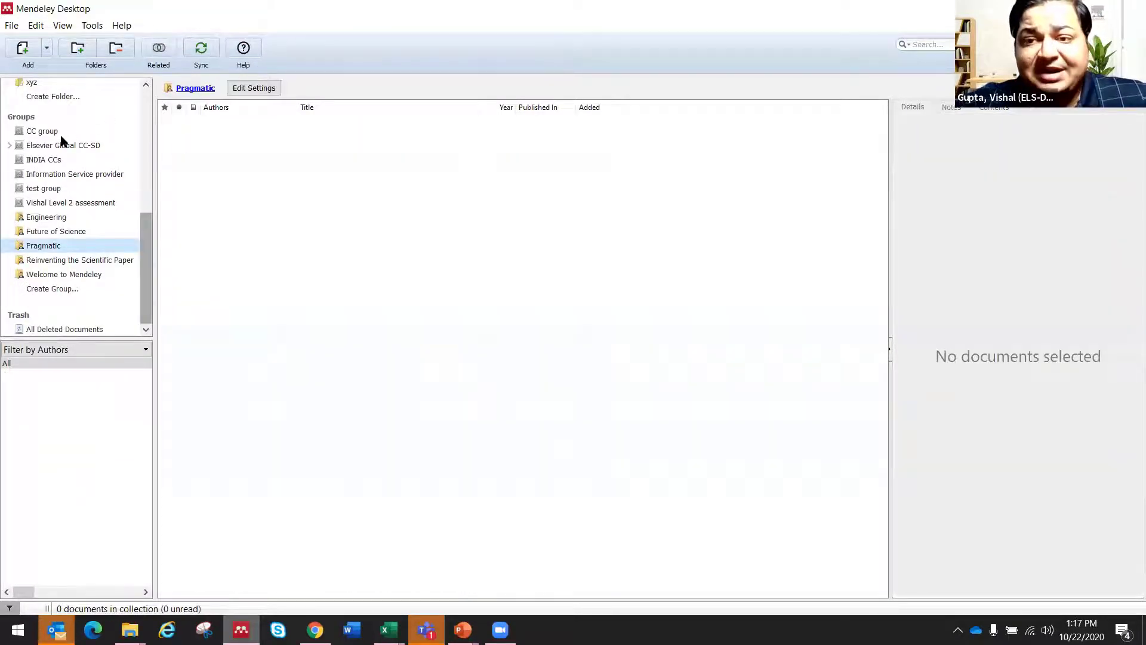
scroll(61, 137, up, 10)
click(62, 136)
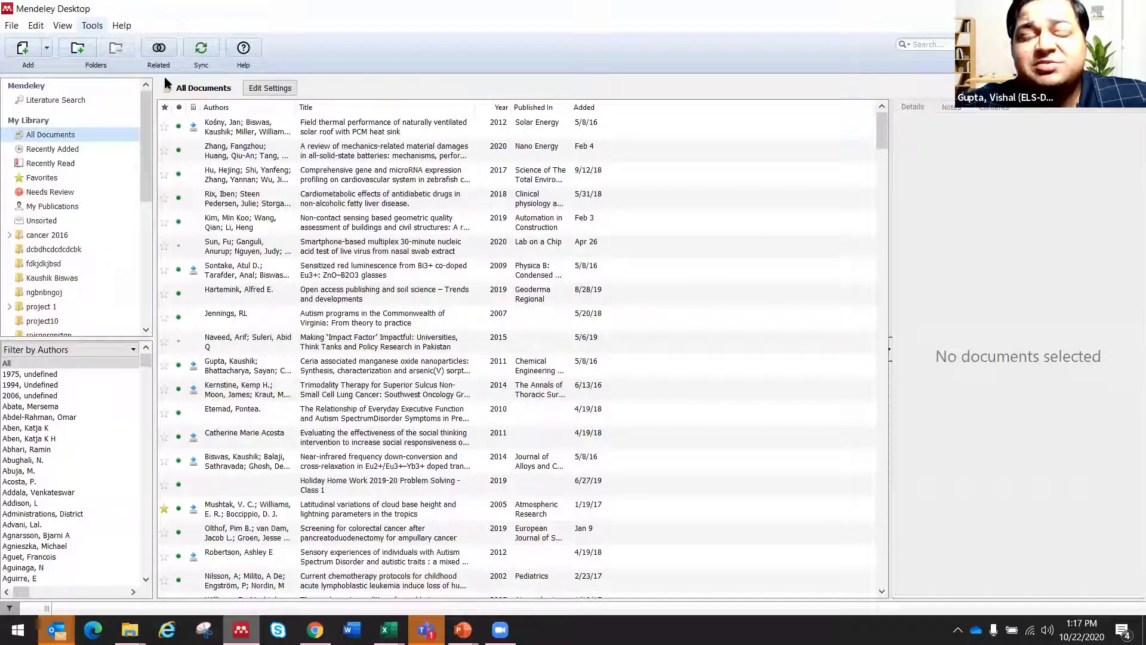
click(92, 25)
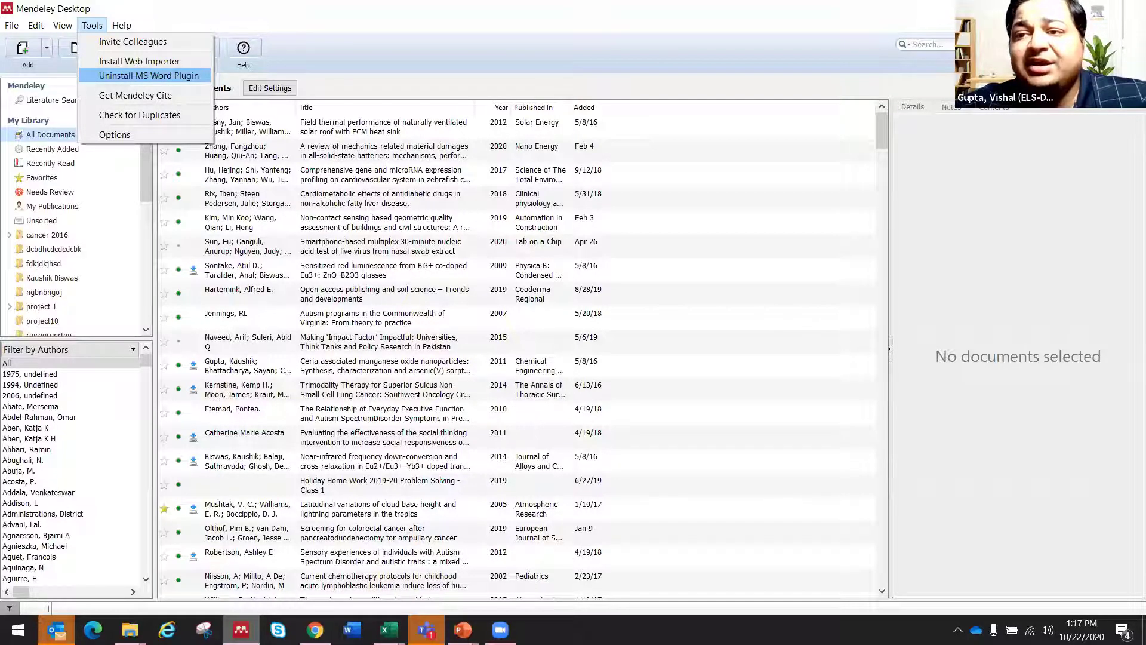
Switch to Chrome, go to ScienceDirect in place of the funding opportunity page and search for the keyword "cancer"
key(alt+Tab)
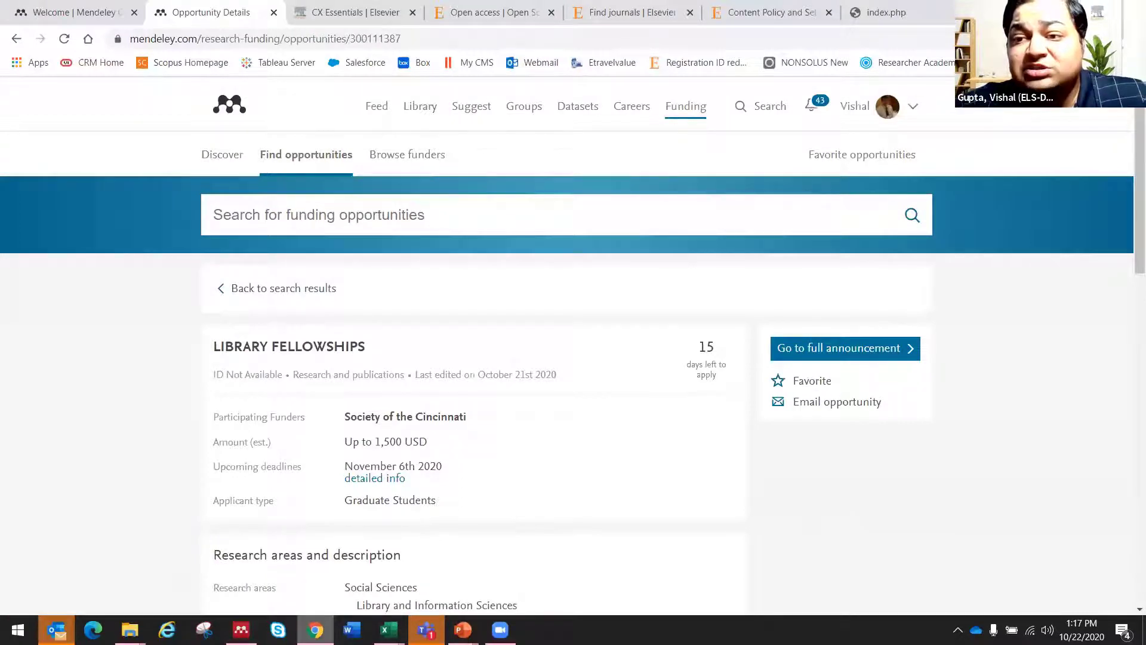
click(288, 40)
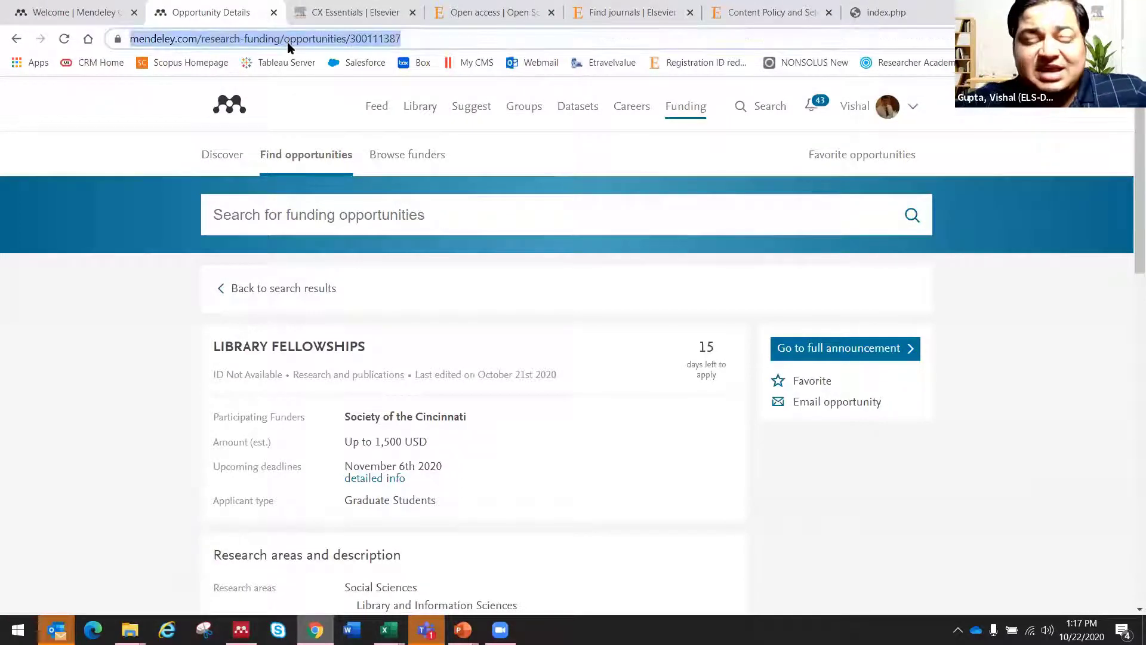
text(S)
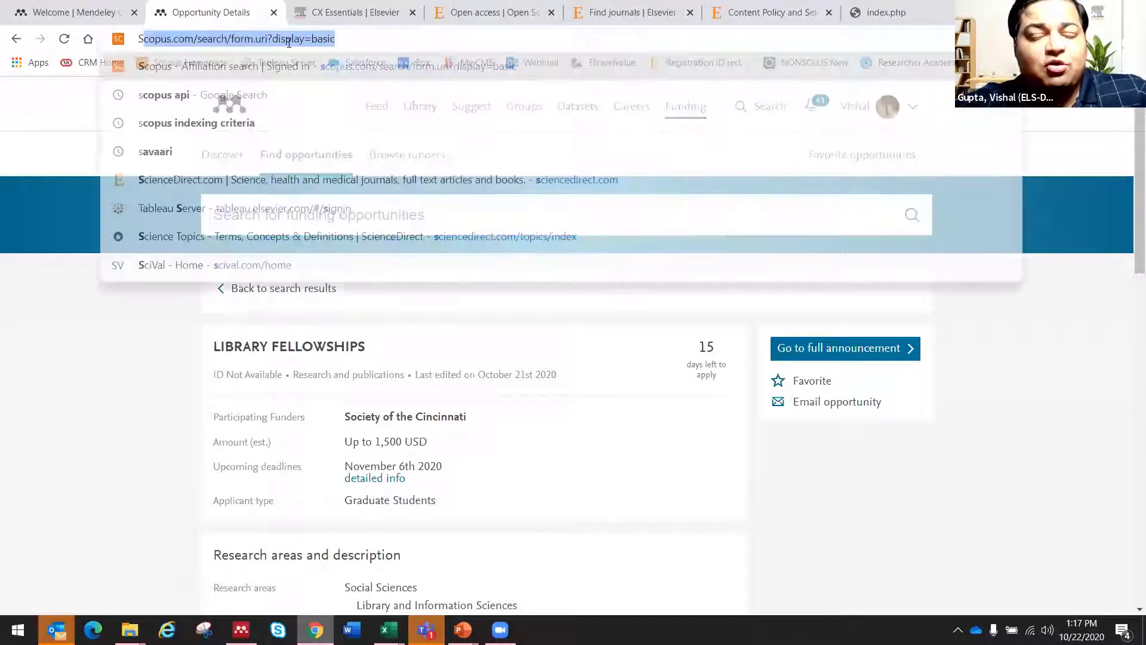
text(cienc)
key(Return)
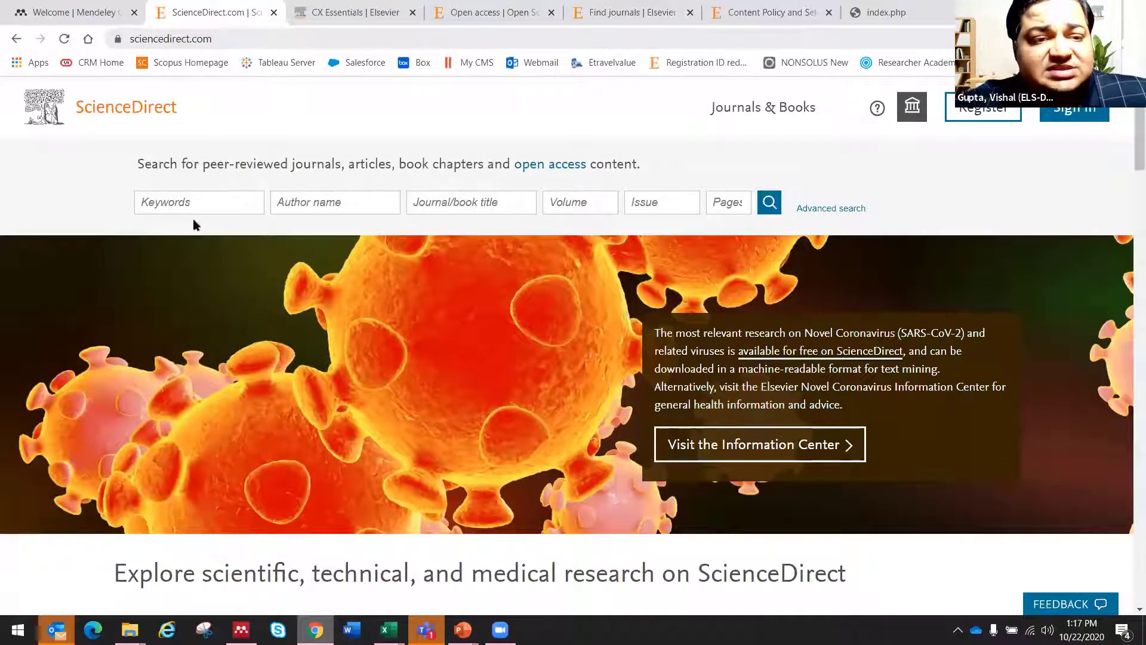
click(768, 202)
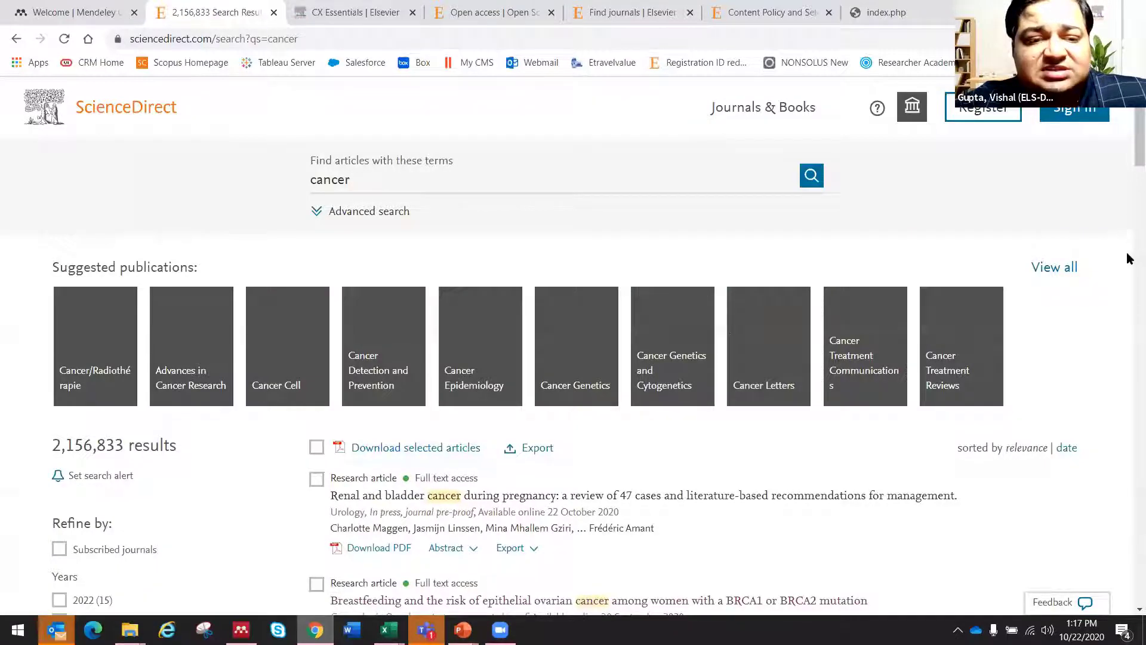
Look through the cancer search results and open the Mendeley Web Importer to examine the references detected on the page
scroll(1129, 298, down, 15)
scroll(1130, 312, down, 10)
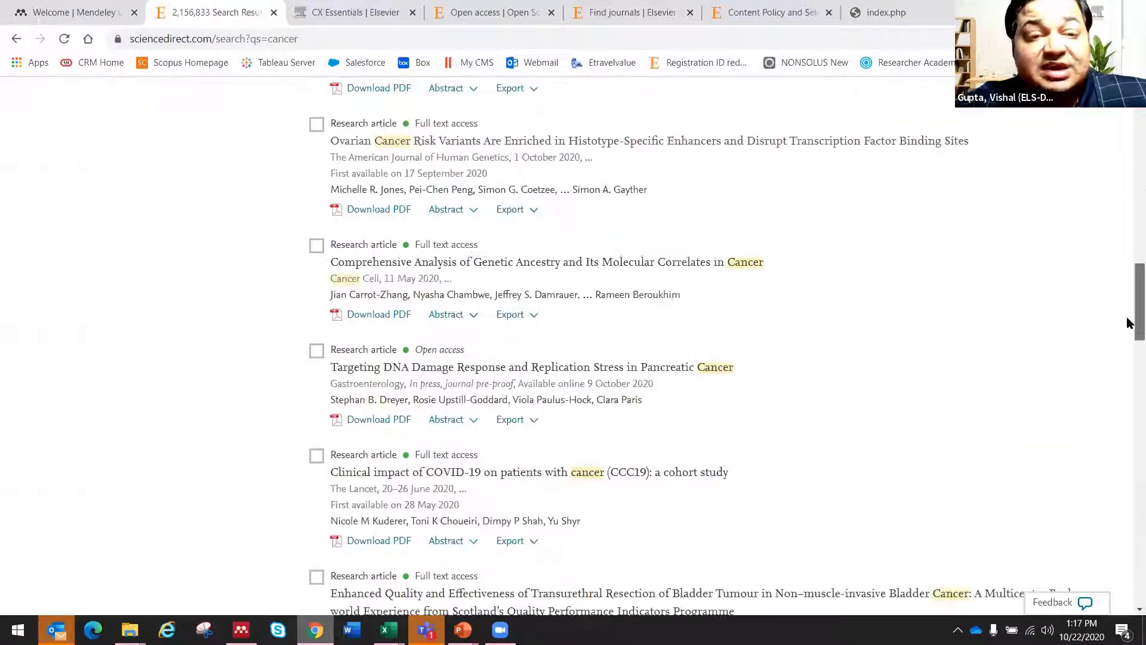
scroll(1129, 303, up, 1)
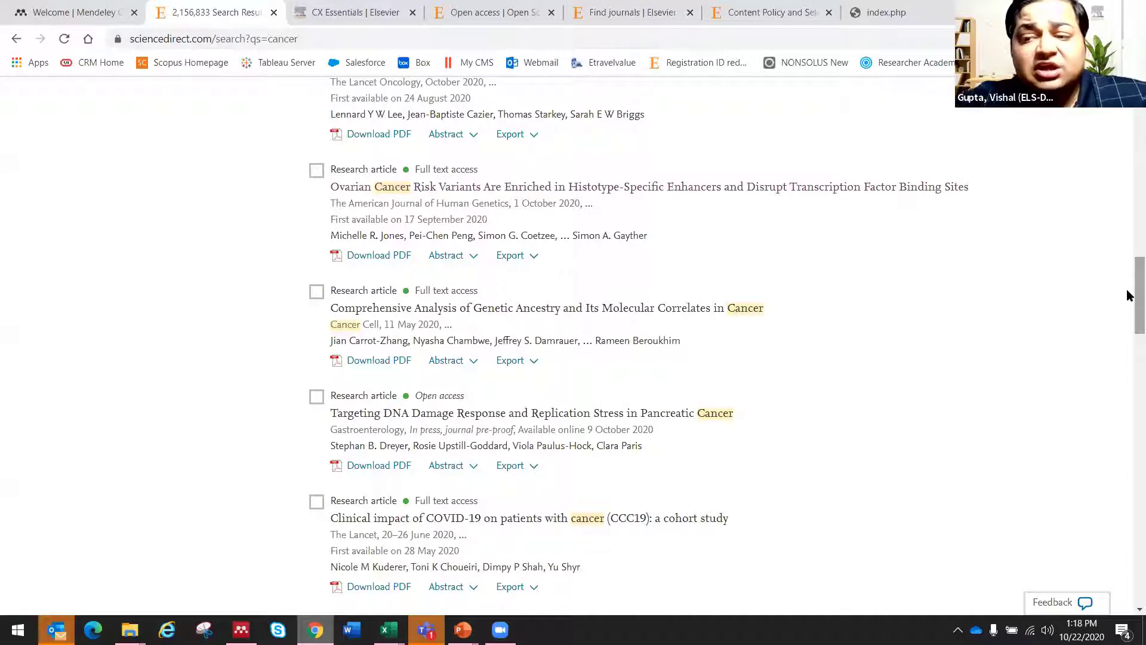
scroll(1130, 295, up, 10)
scroll(1130, 295, up, 7)
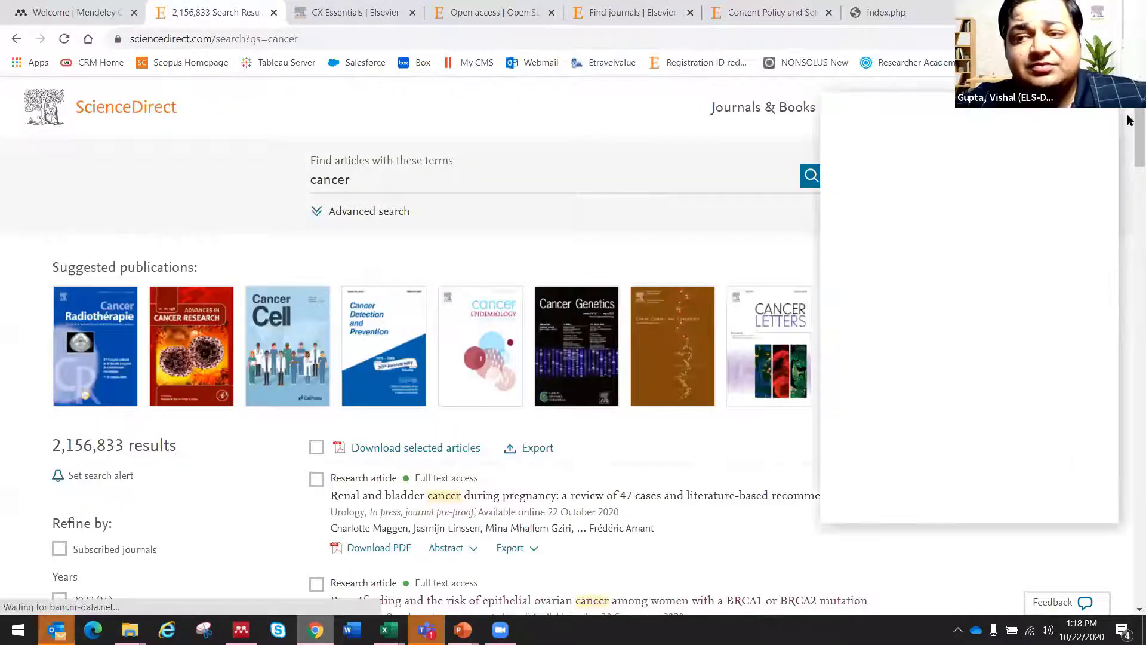
scroll(1129, 146, down, 2)
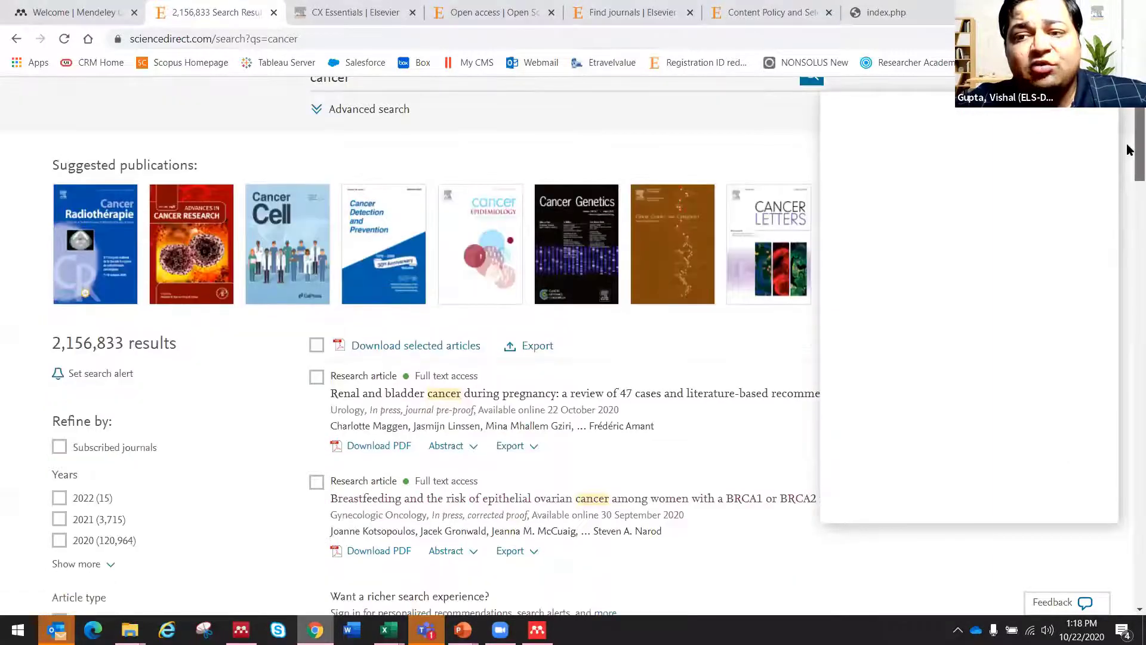
scroll(1128, 150, down, 2)
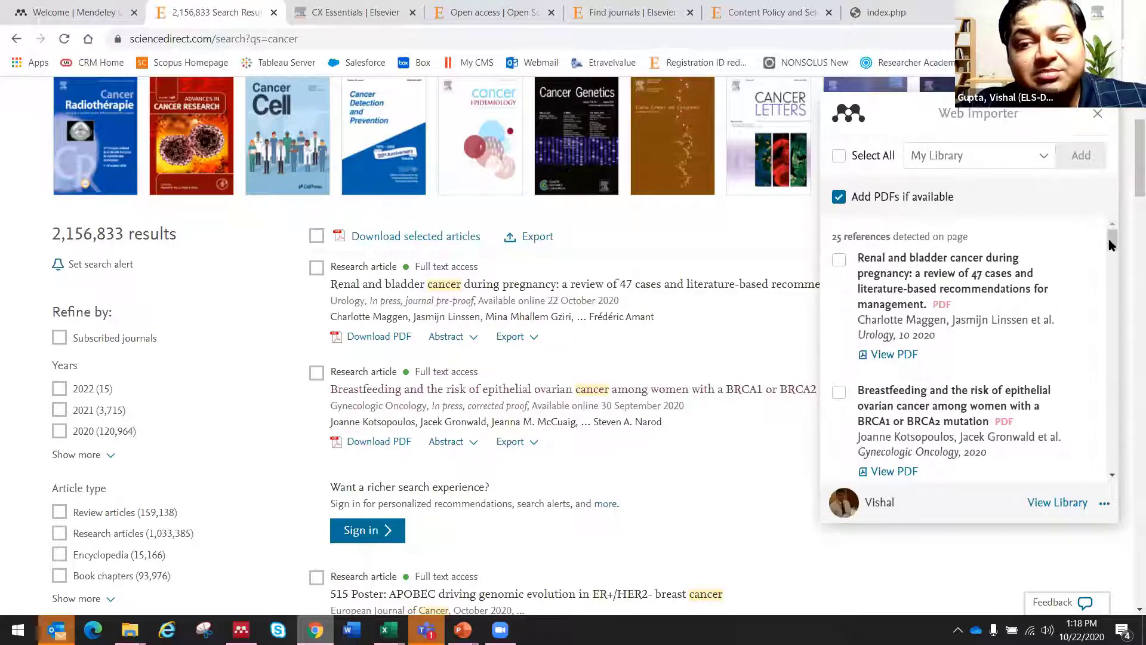
drag(1102, 241, 1106, 301)
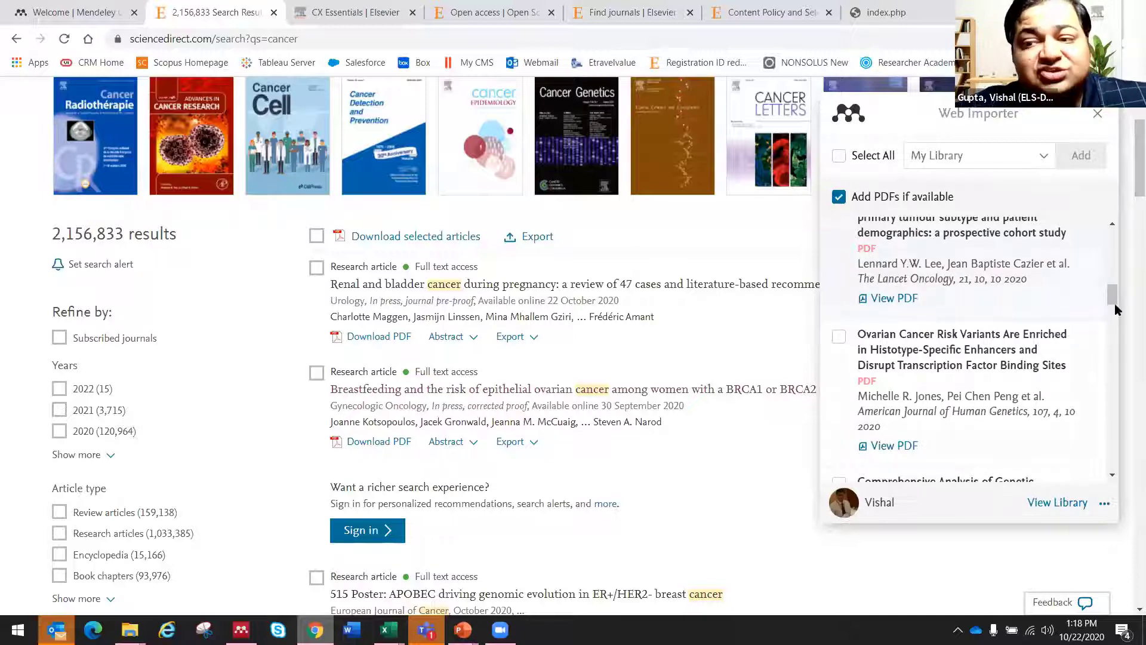
drag(1114, 303, 1111, 485)
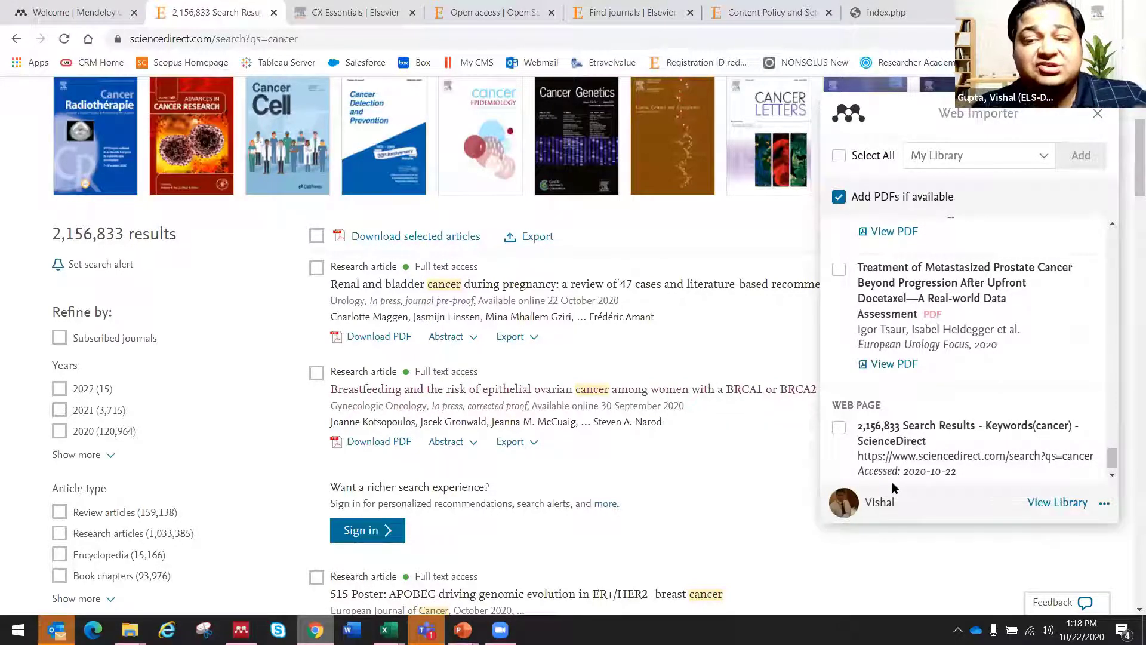
Import the reference "Treatment of Metastasized Prostate Cancer Beyond Progression After Upfront Docetaxel" into My Library without its PDF
click(838, 273)
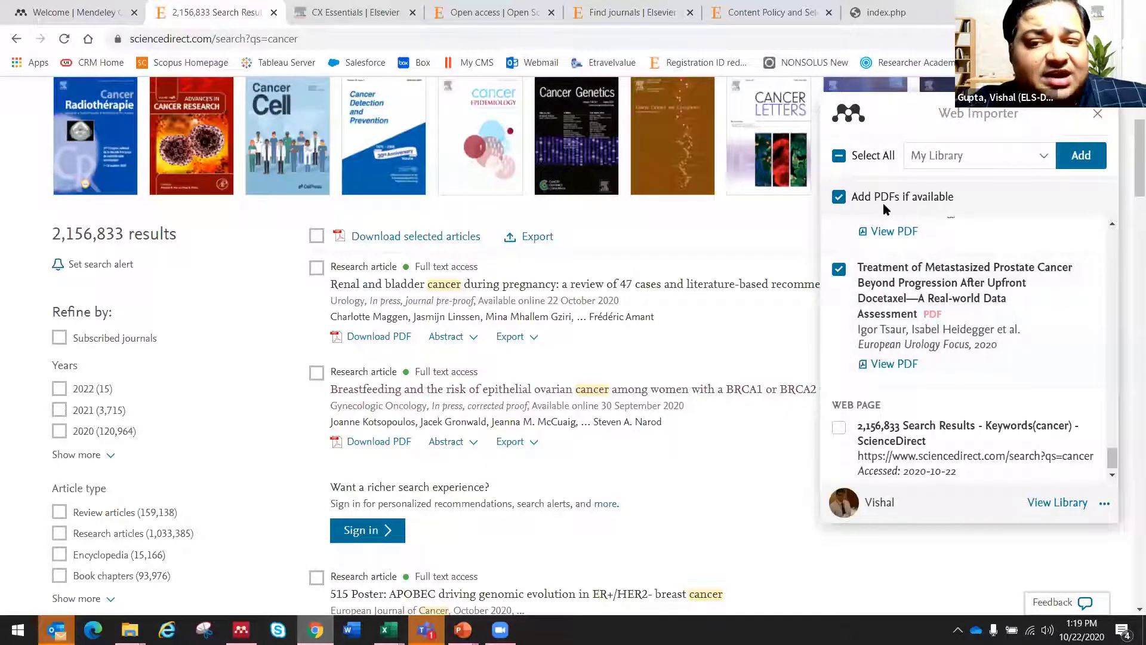
click(839, 198)
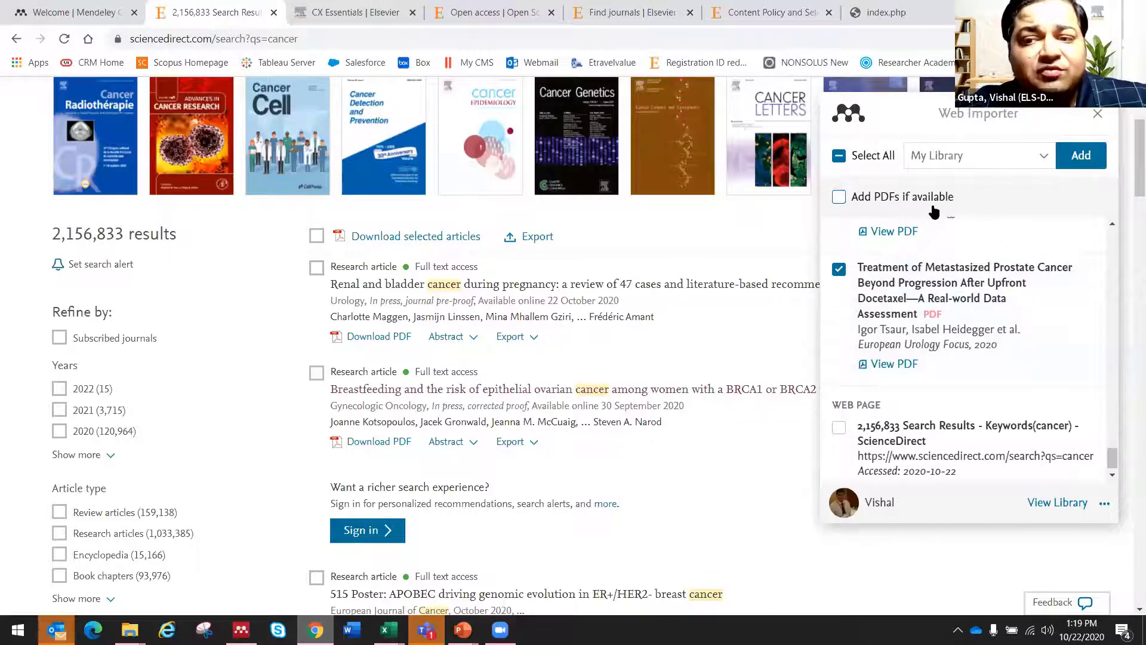
click(1085, 166)
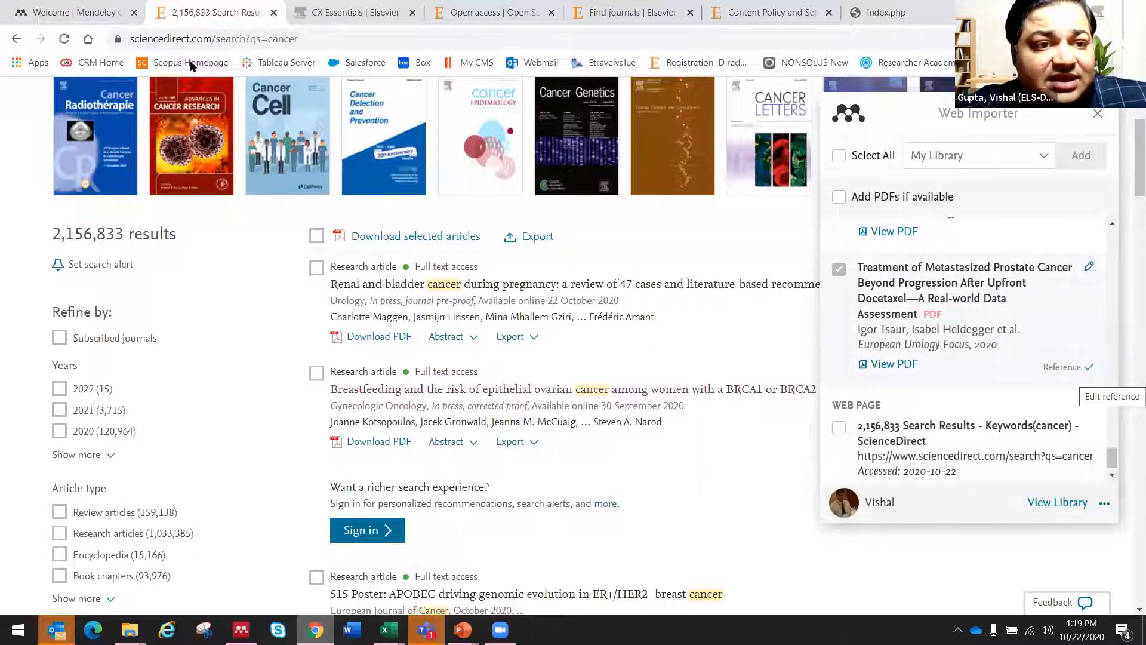
Switch to Mendeley Desktop and sync the library
key(alt+Tab)
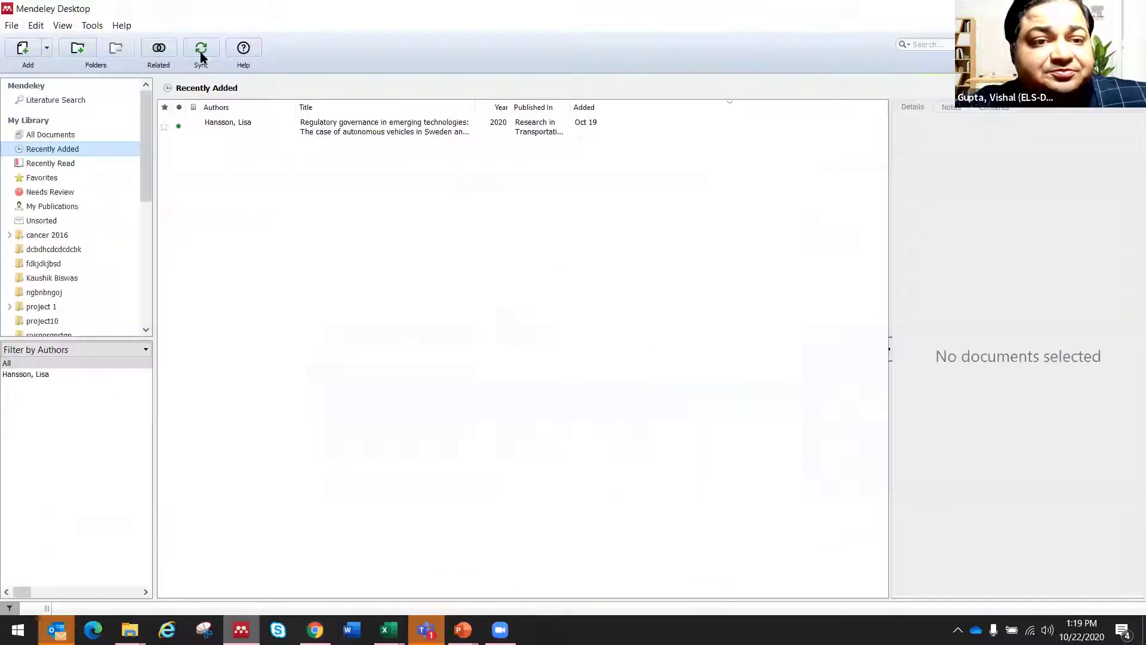
click(202, 51)
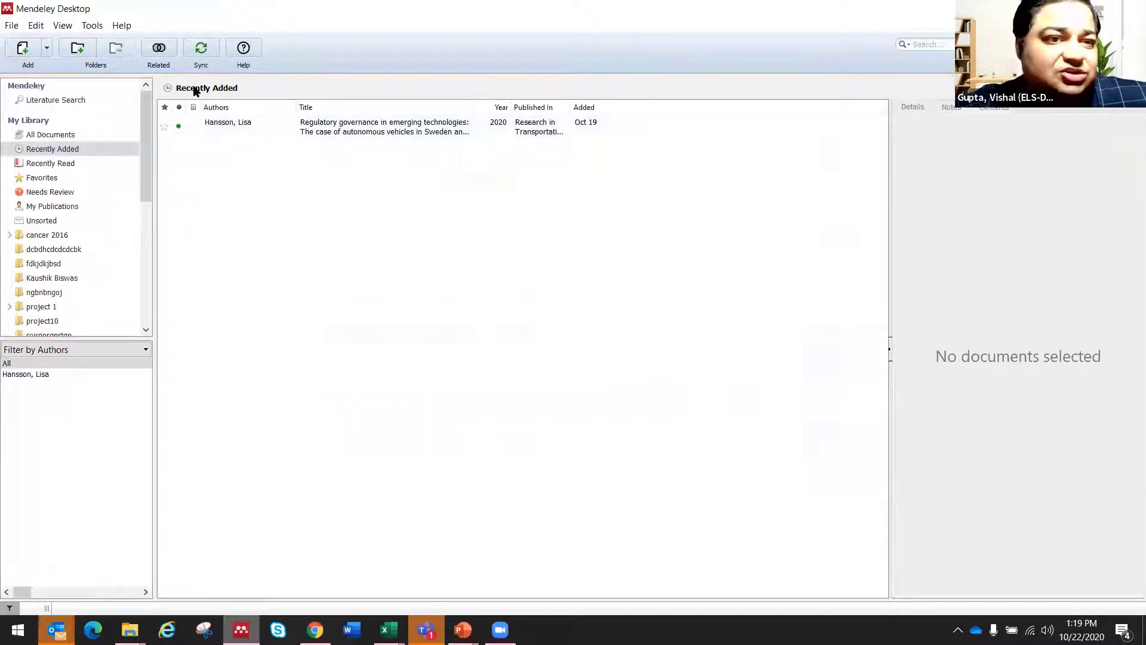
click(201, 52)
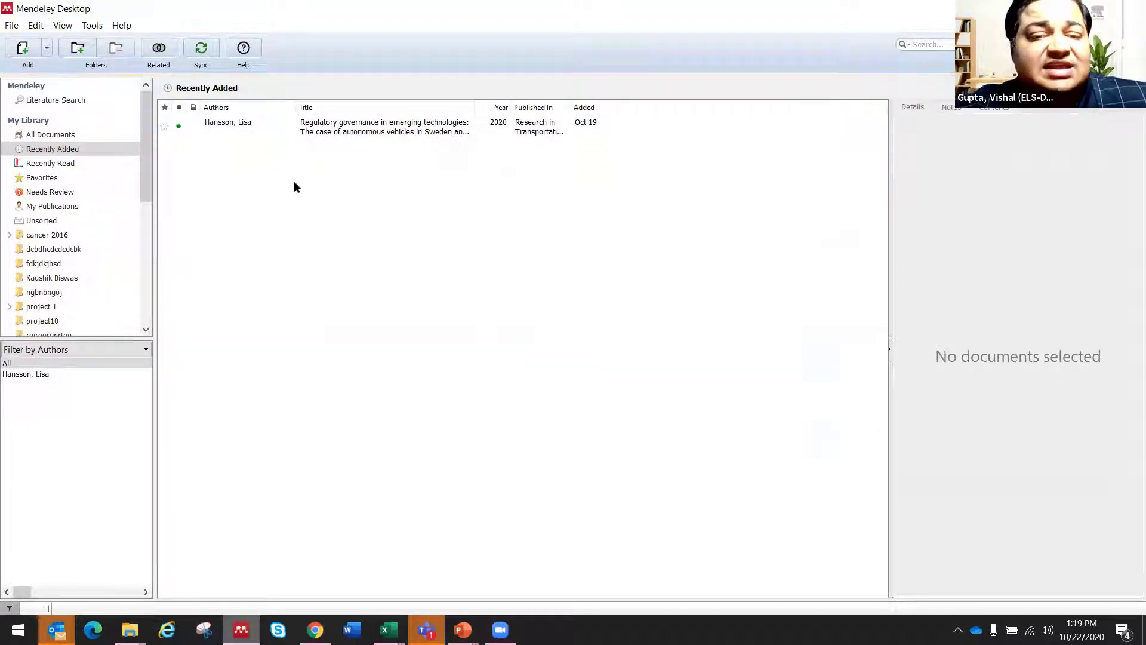
Try filing the autonomous vehicles article from Recently Added into a folder, and view the Recently Read documents
click(352, 128)
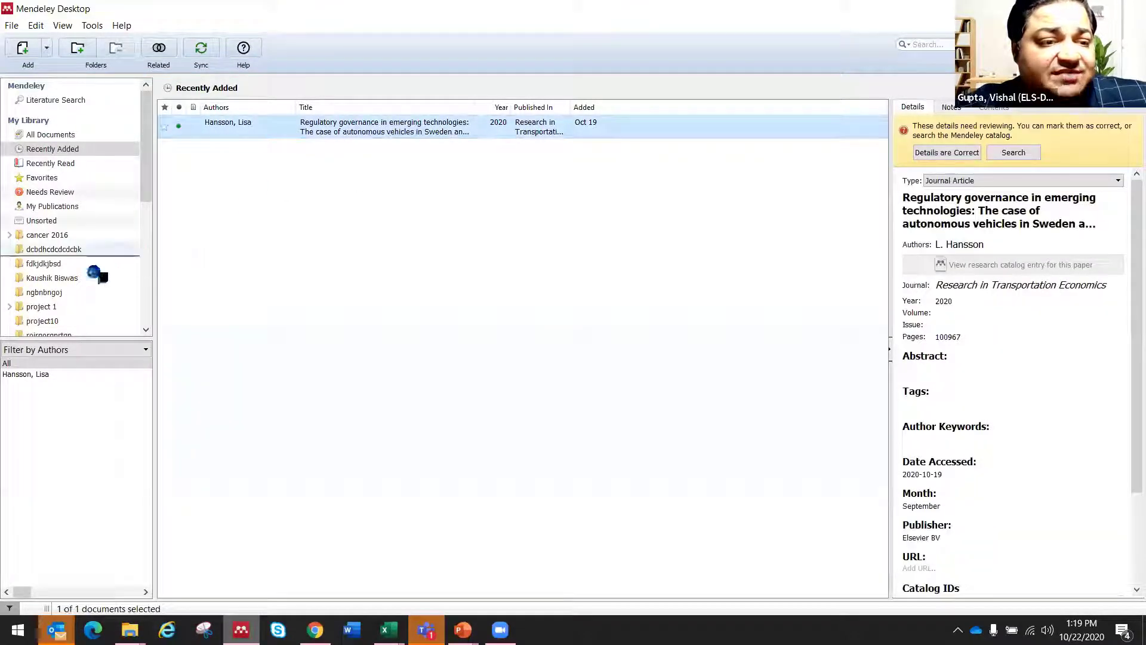
drag(72, 298, 332, 121)
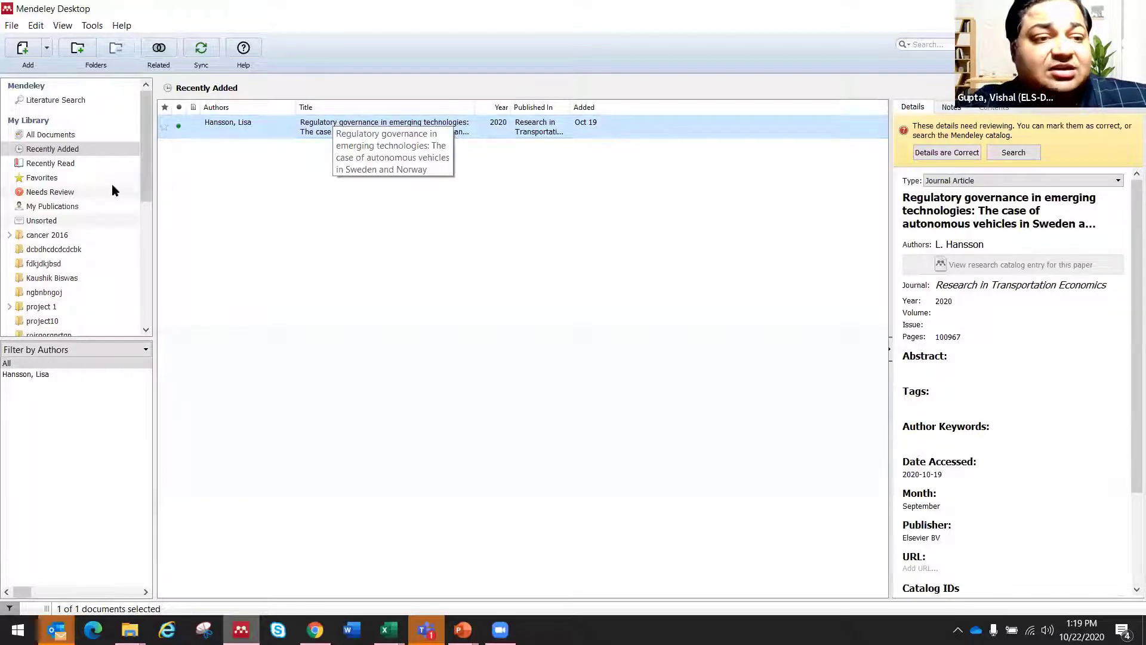
click(77, 164)
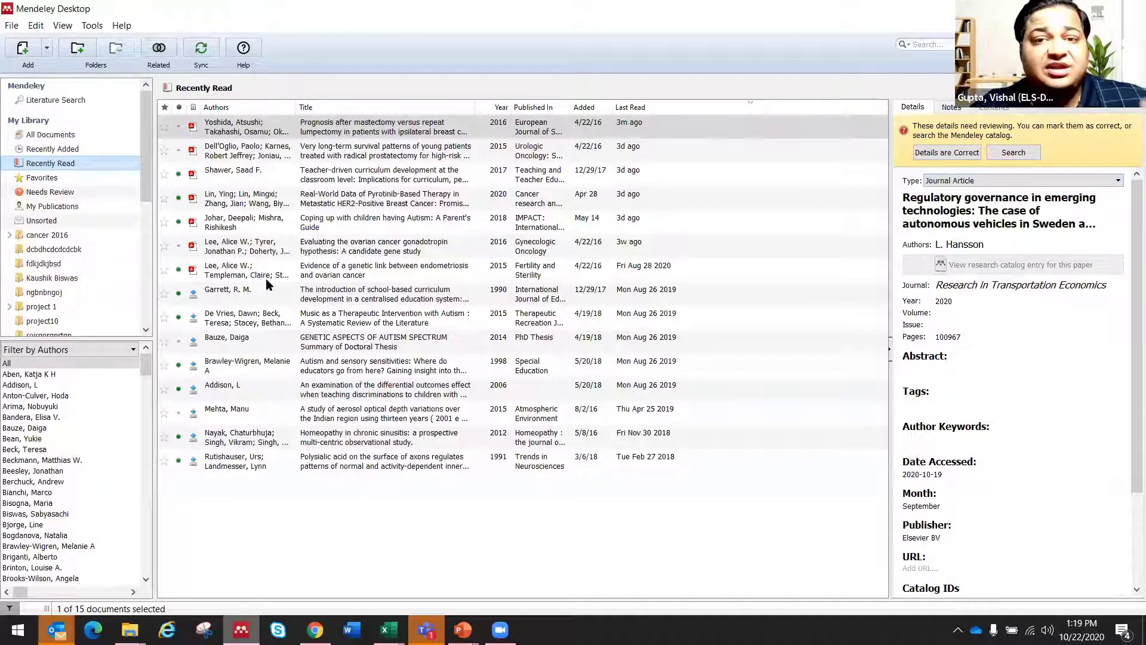
key(Down)
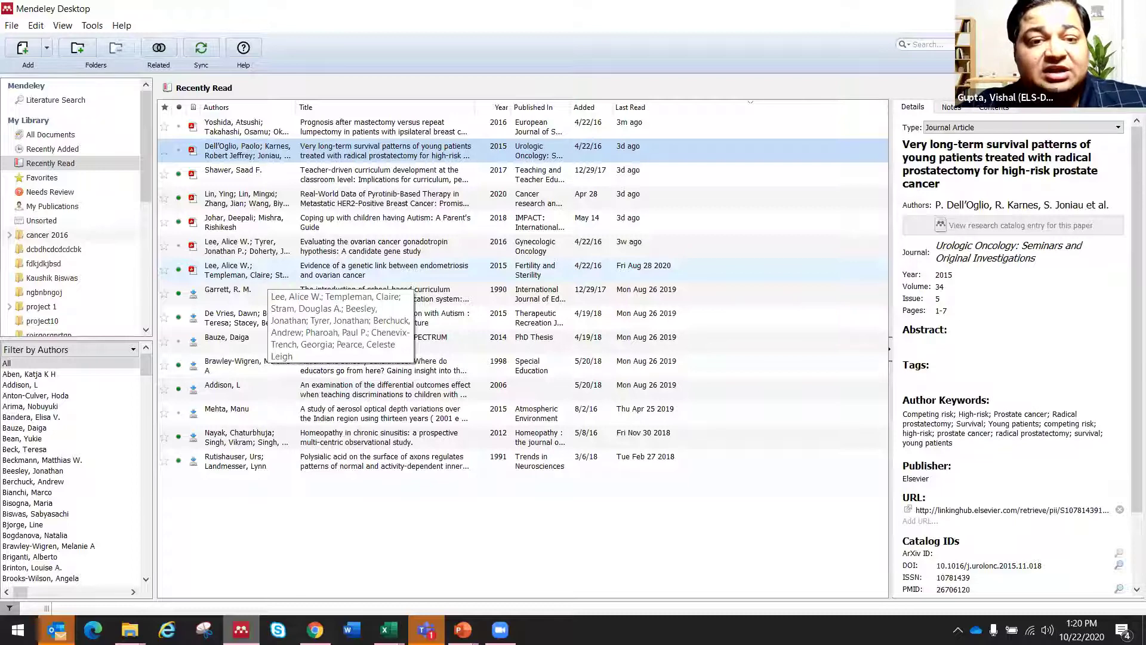
Switch to Word, close Document Recovery and remove the recovered files to leave a blank document
click(351, 630)
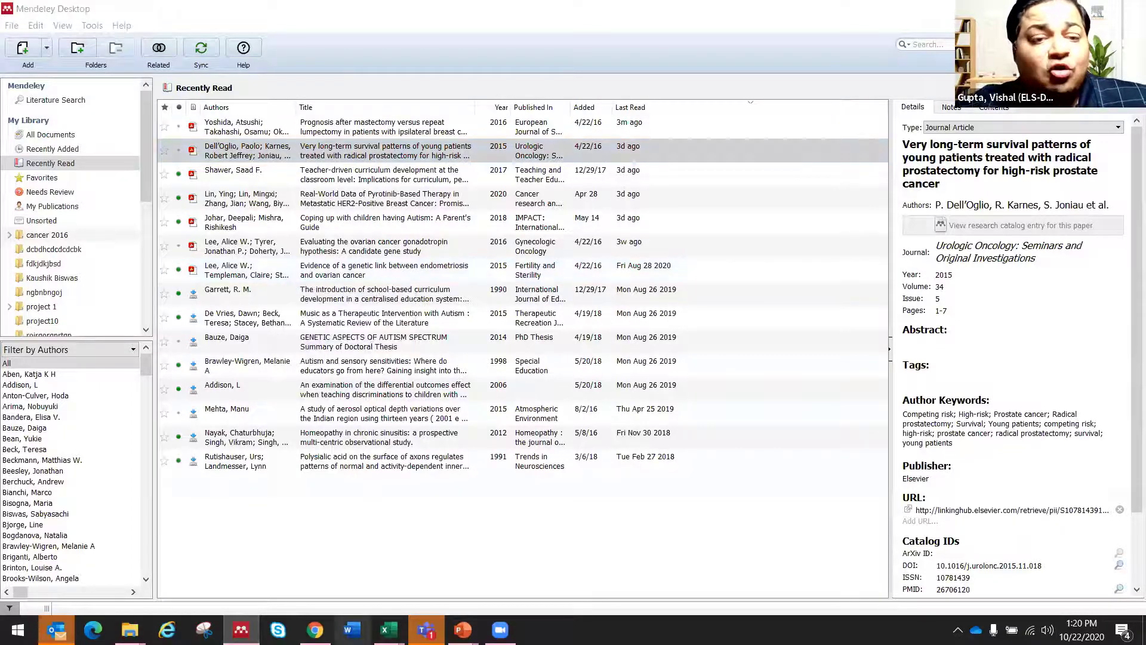
click(174, 579)
click(297, 205)
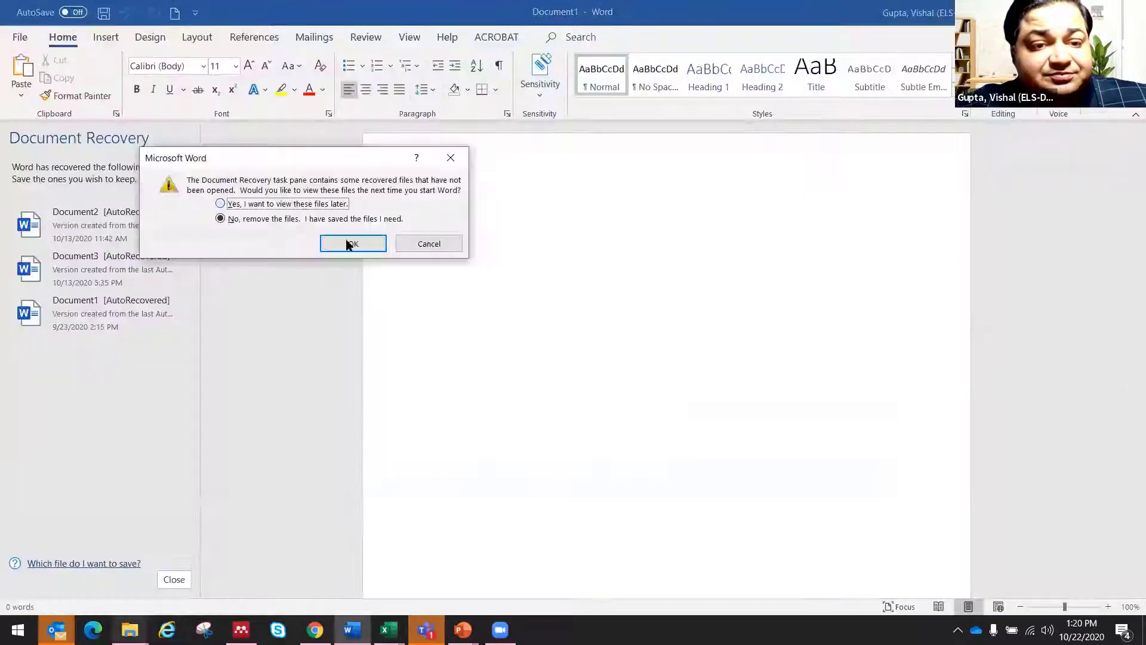
click(348, 242)
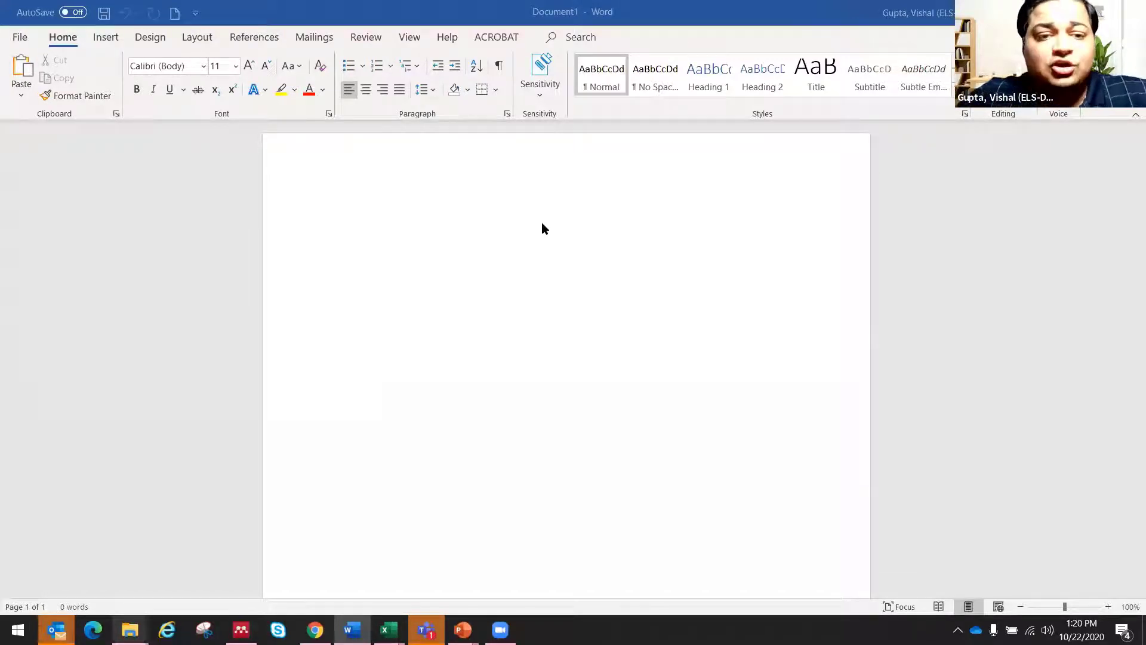
Enter "Wenjenvjrvkvkvlkr" in the document and cite "Prognosis after mastectomy versus repeat lumpectomy" from Mendeley's cancer 2016 folder
click(467, 216)
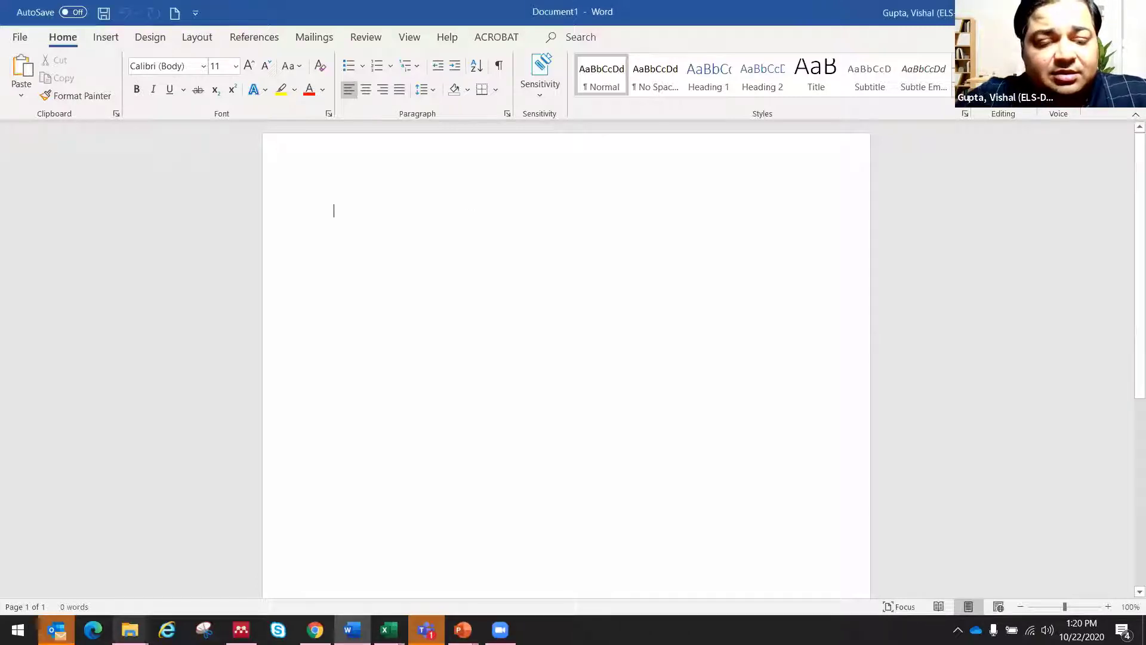
text(wenjenvjrvkvklkr)
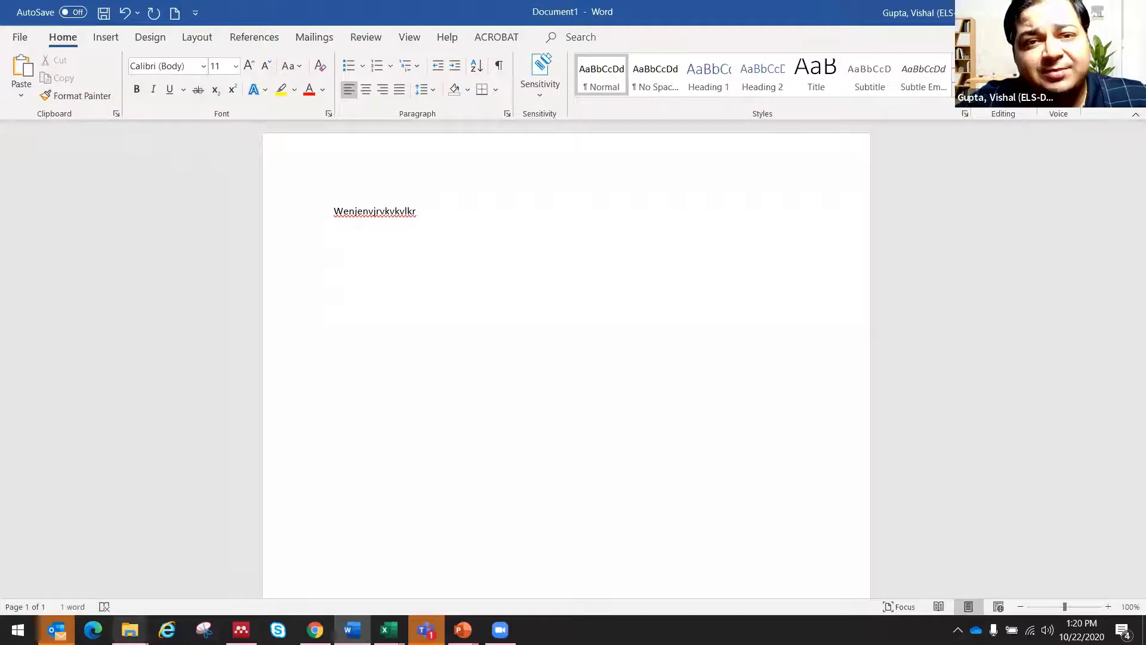
click(245, 40)
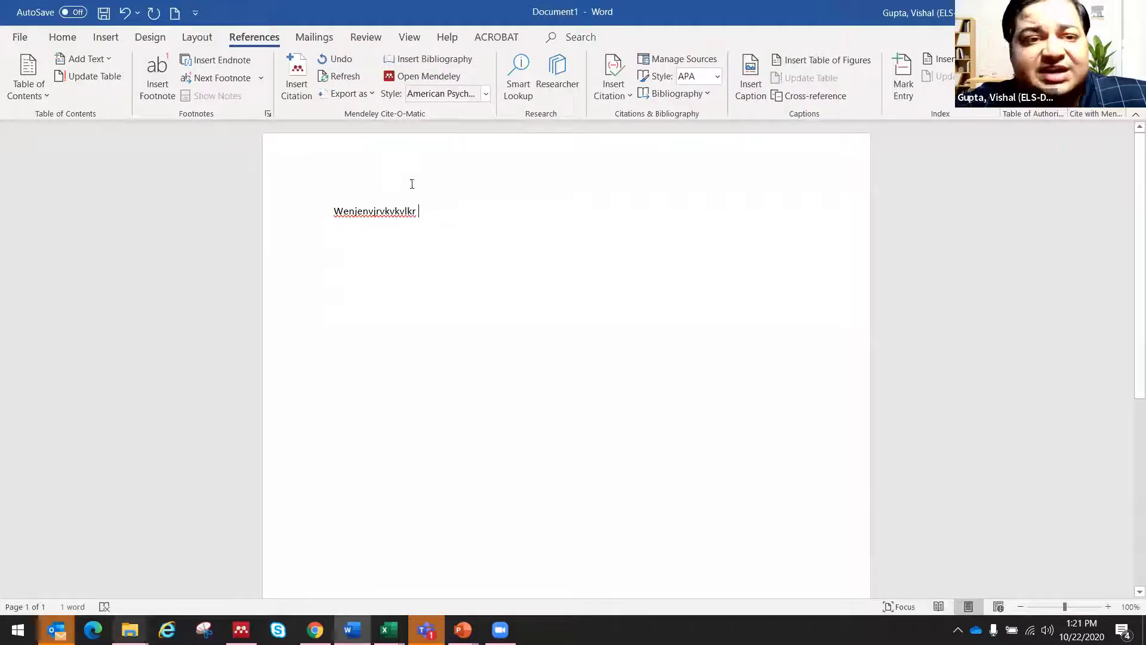
click(294, 89)
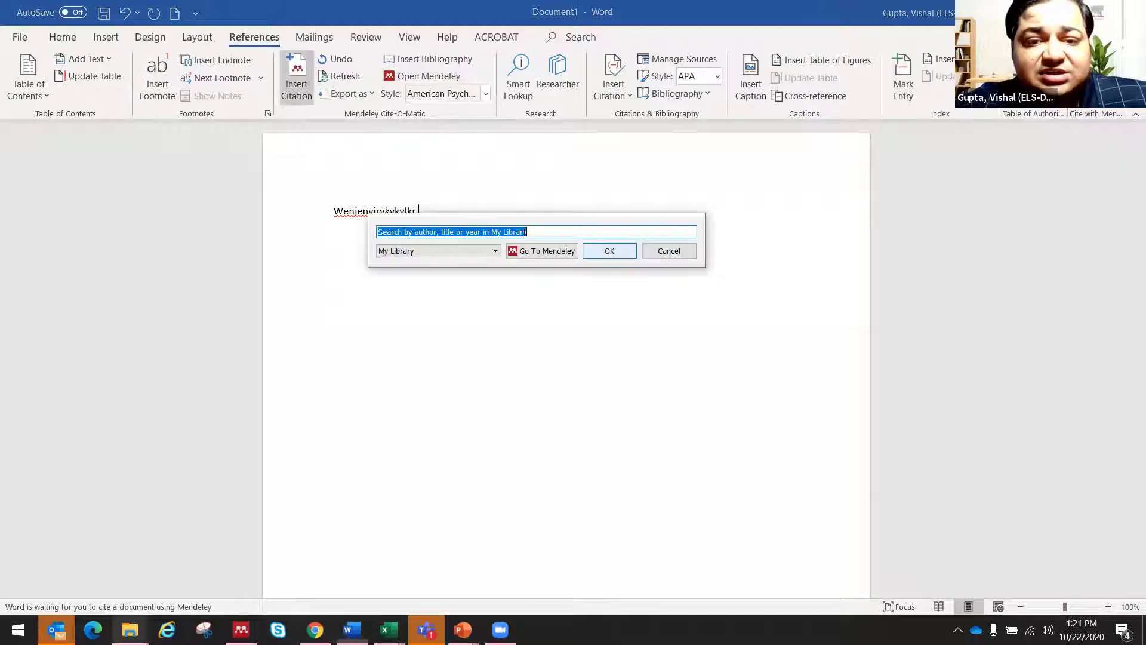
click(535, 250)
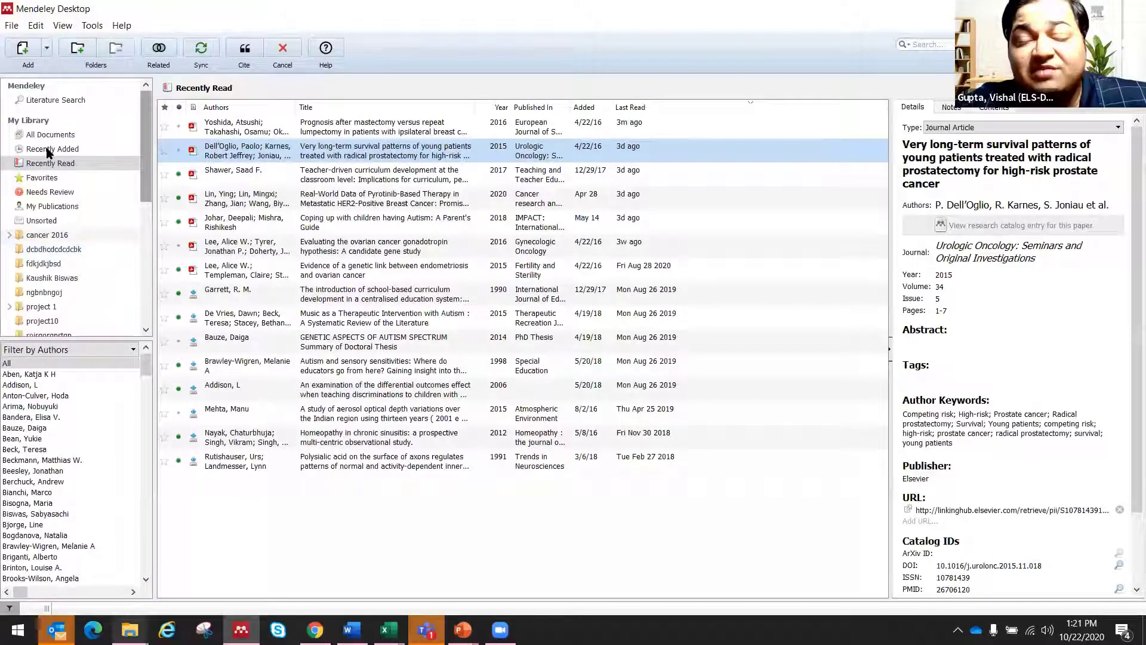
scroll(47, 150, down, 2)
click(47, 148)
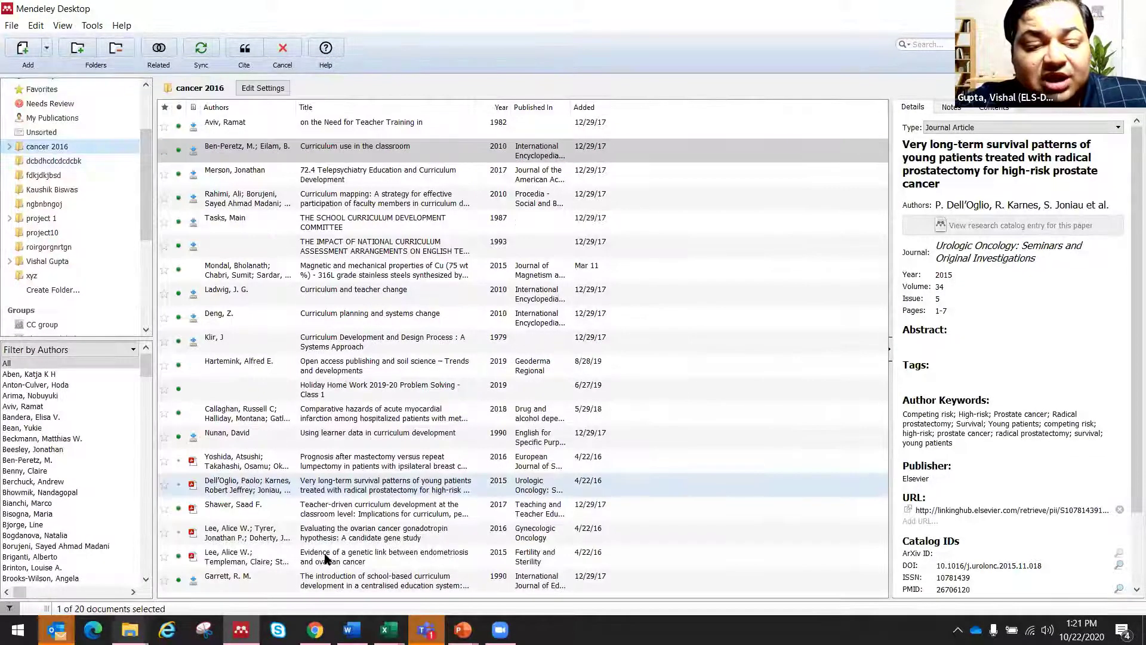
click(316, 564)
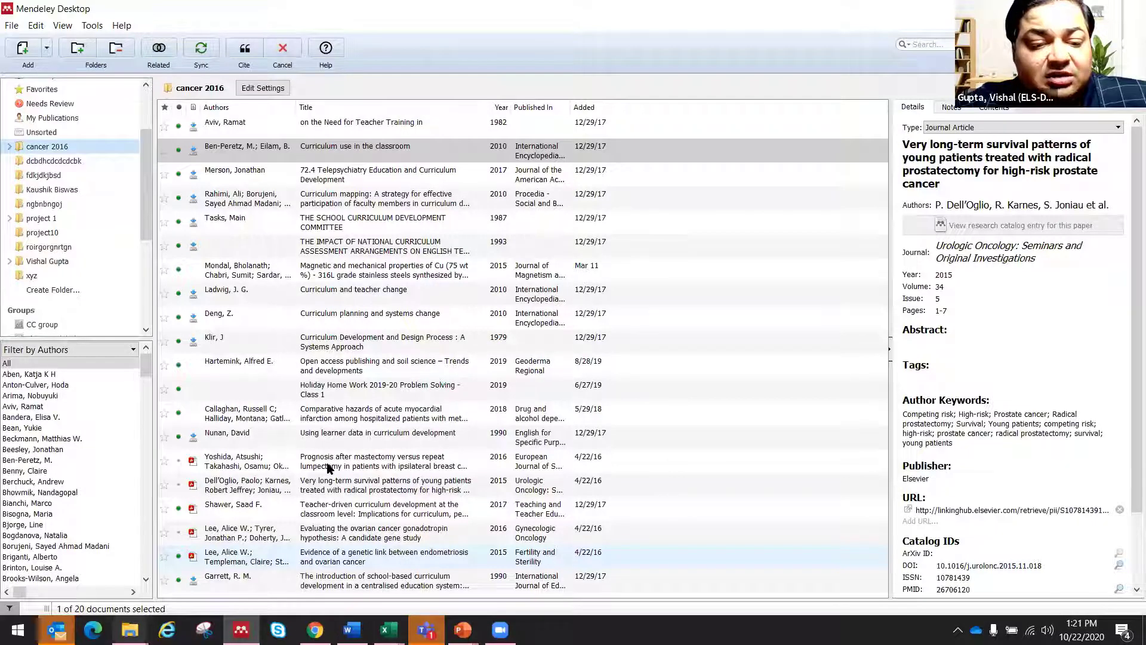
click(329, 469)
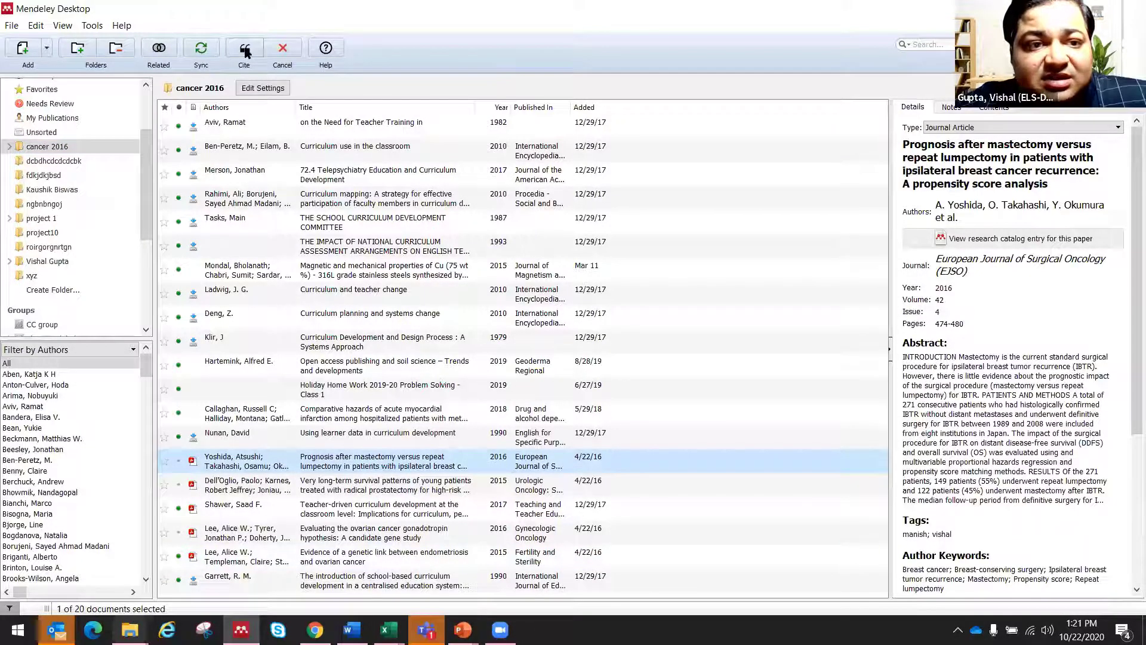
click(244, 50)
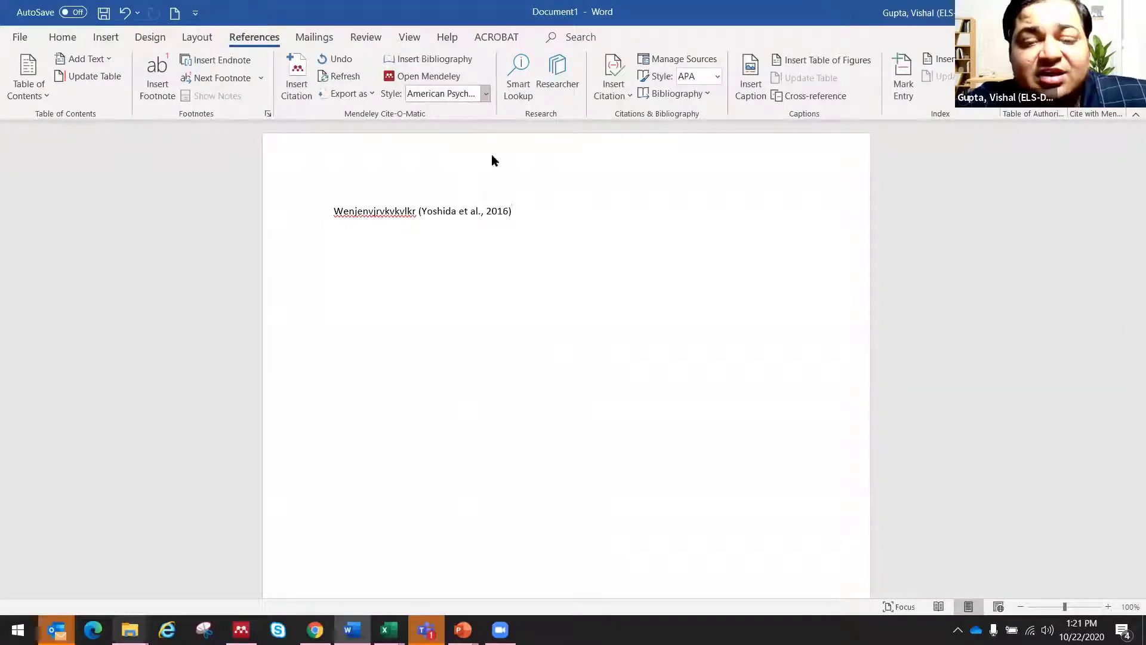
Look over the available Mendeley citation styles and set the citation style to IEEE
click(485, 94)
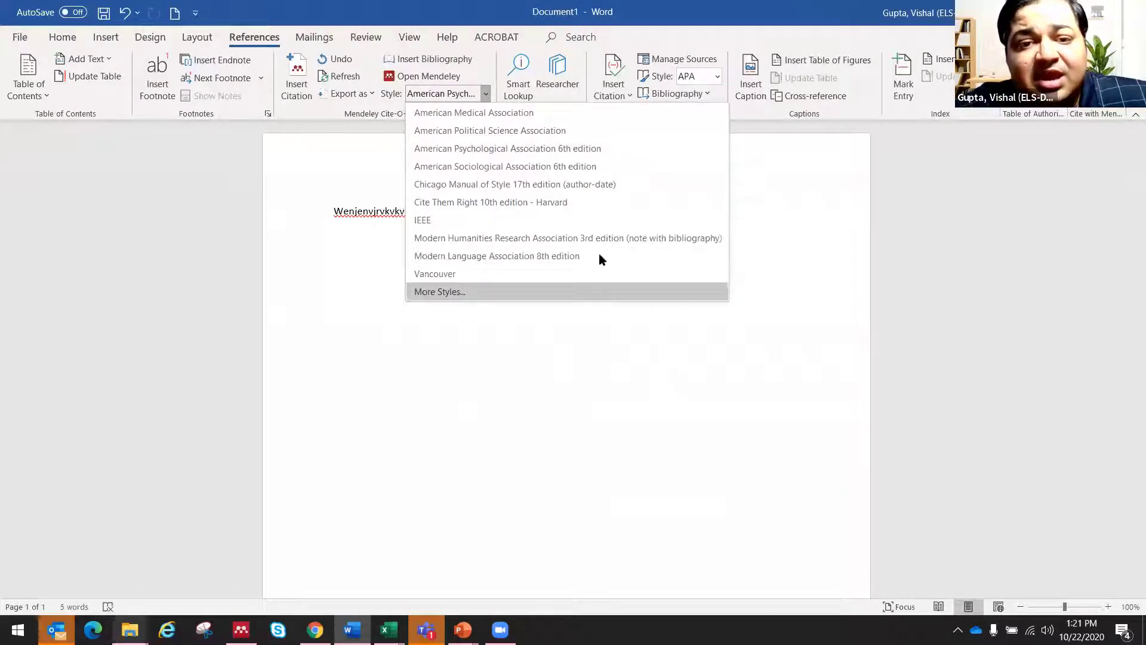
click(615, 148)
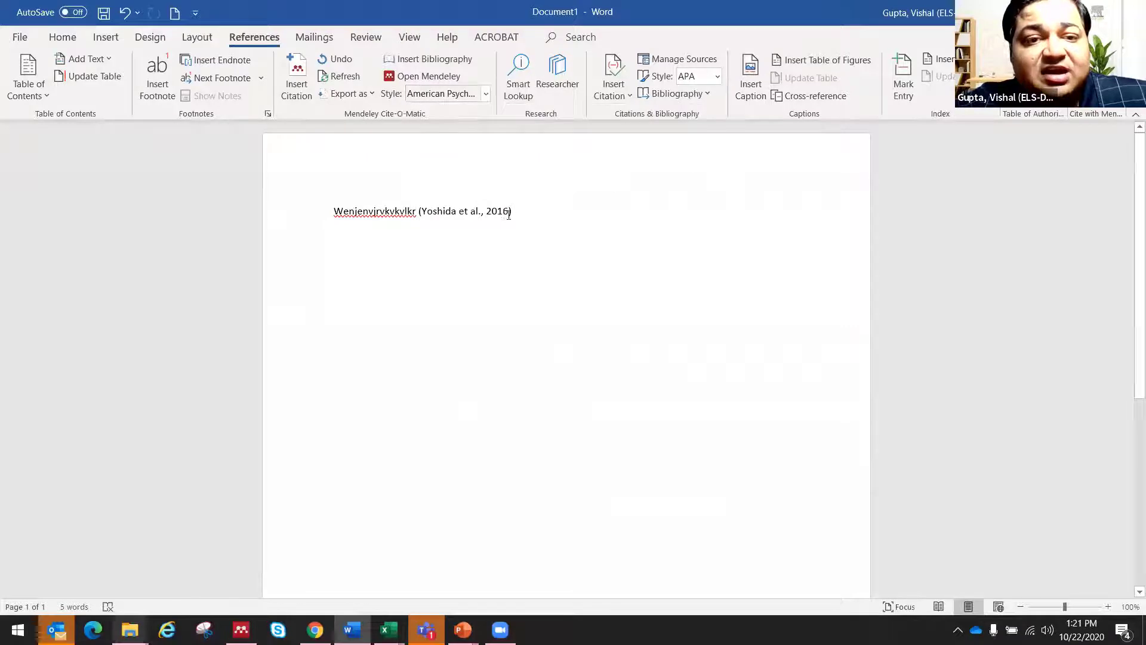
click(485, 93)
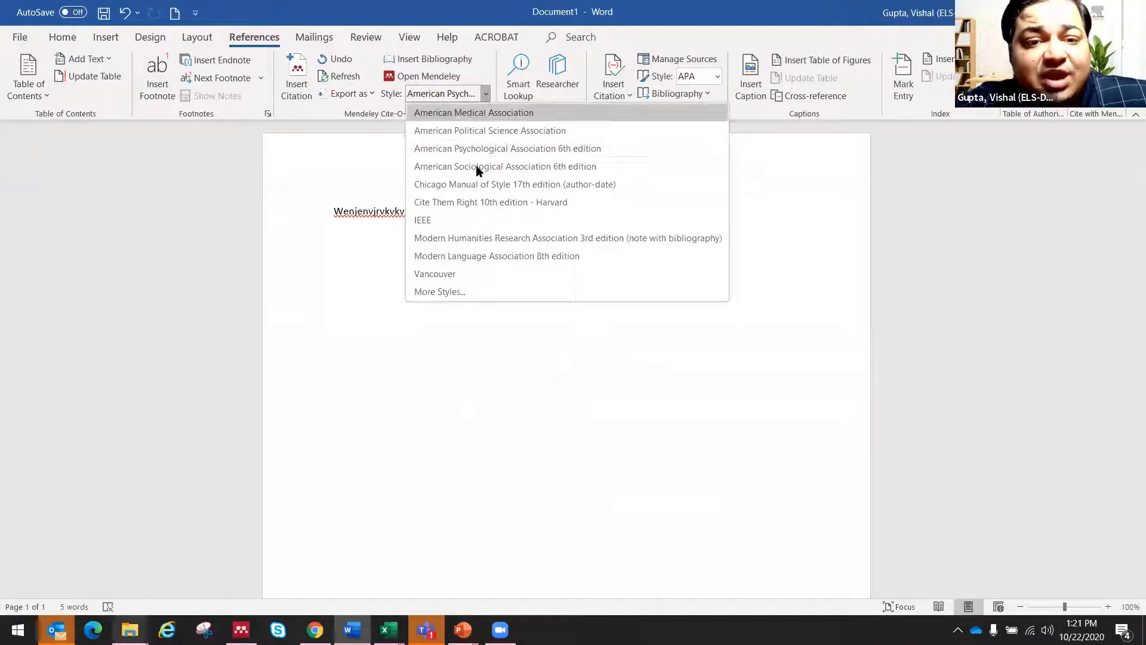
click(442, 219)
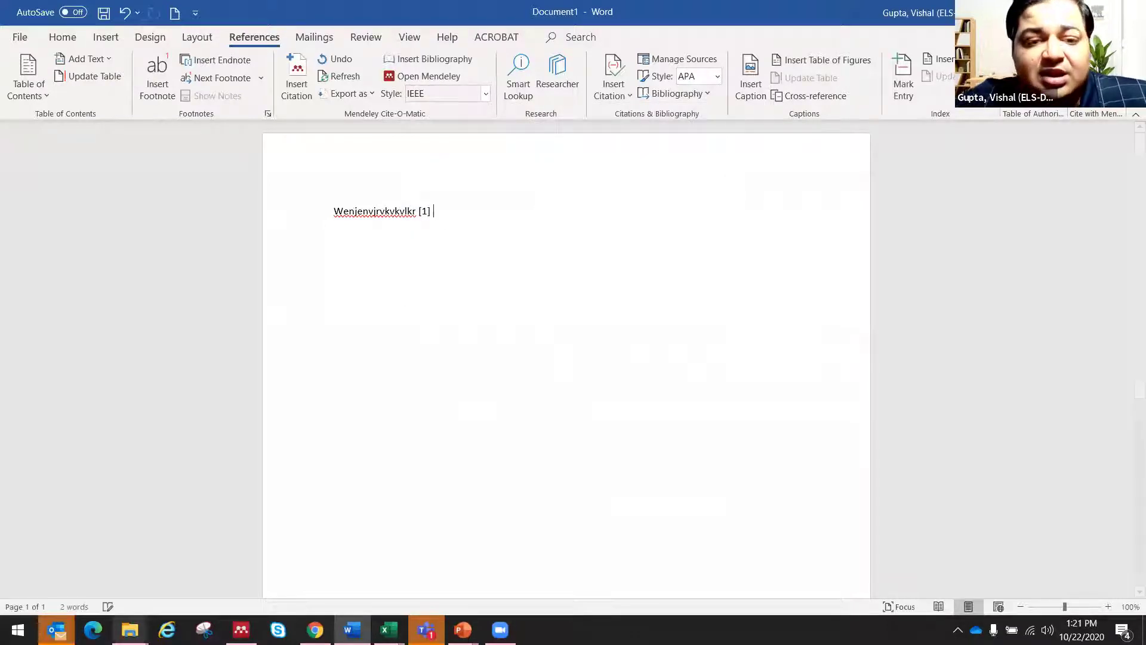
Add the text "kvevkjfvkfvjfn" and cite together the radical prostatectomy survival article and the endometriosis and ovarian cancer genetic link article
text(kvevkjfvkfvjfn)
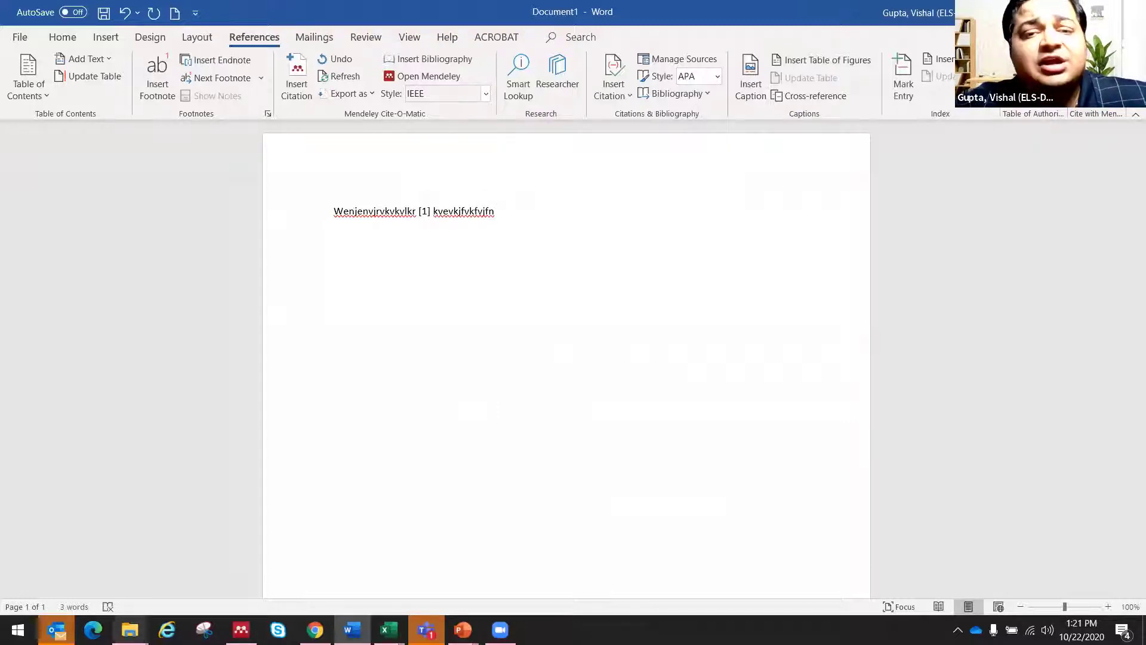
click(301, 81)
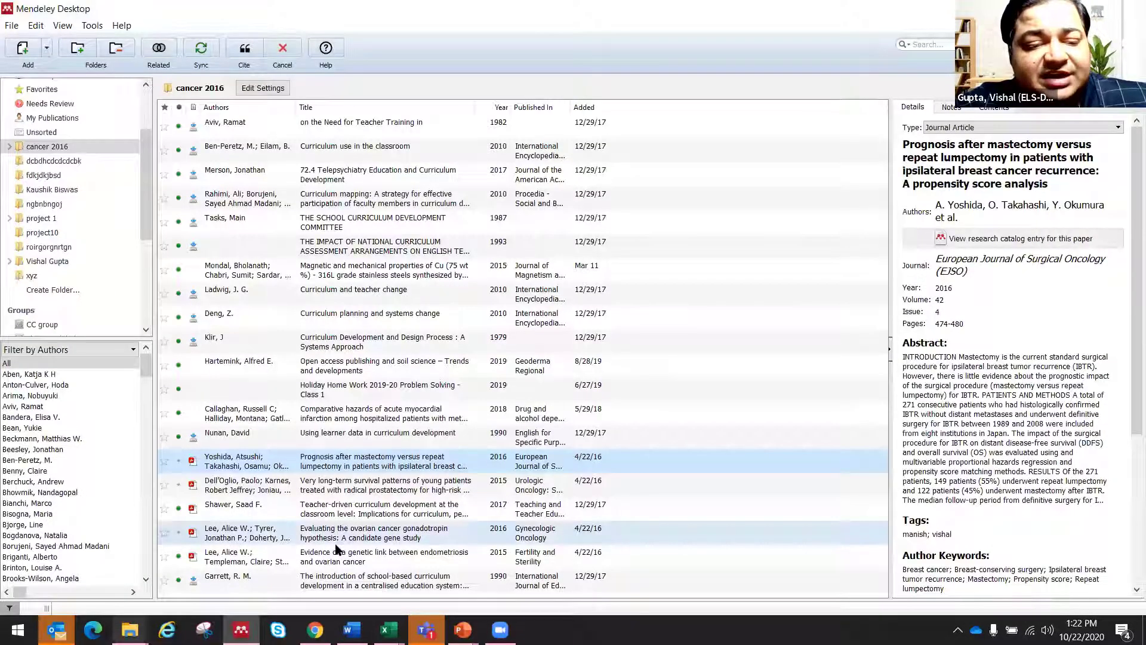
click(337, 553)
ctrl+click(350, 490)
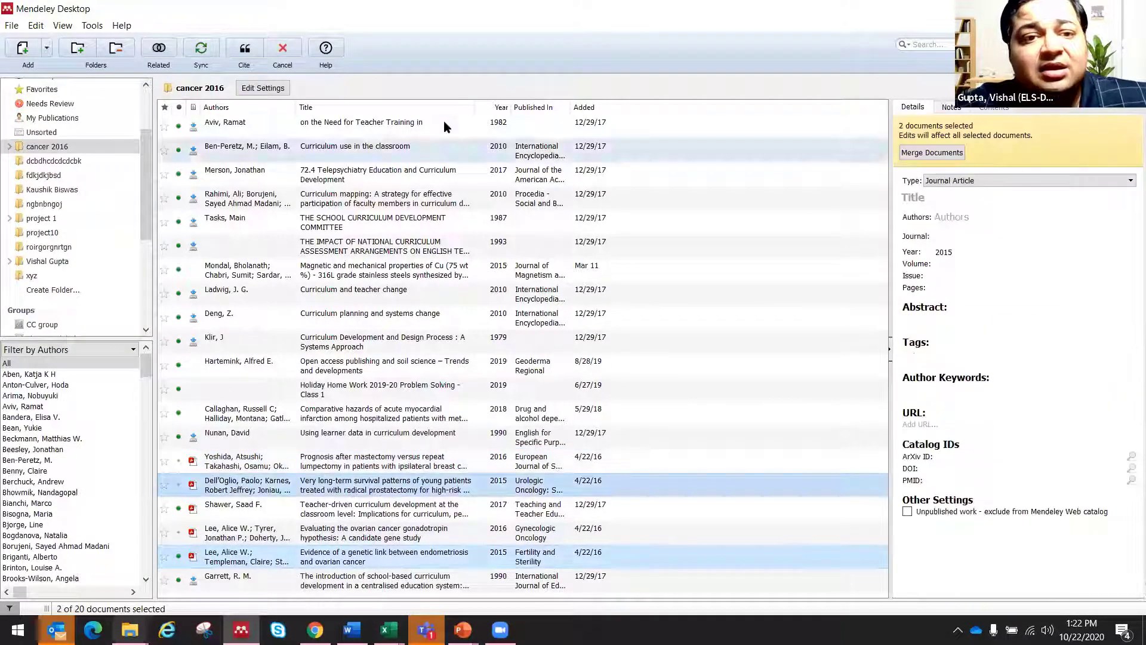
click(251, 47)
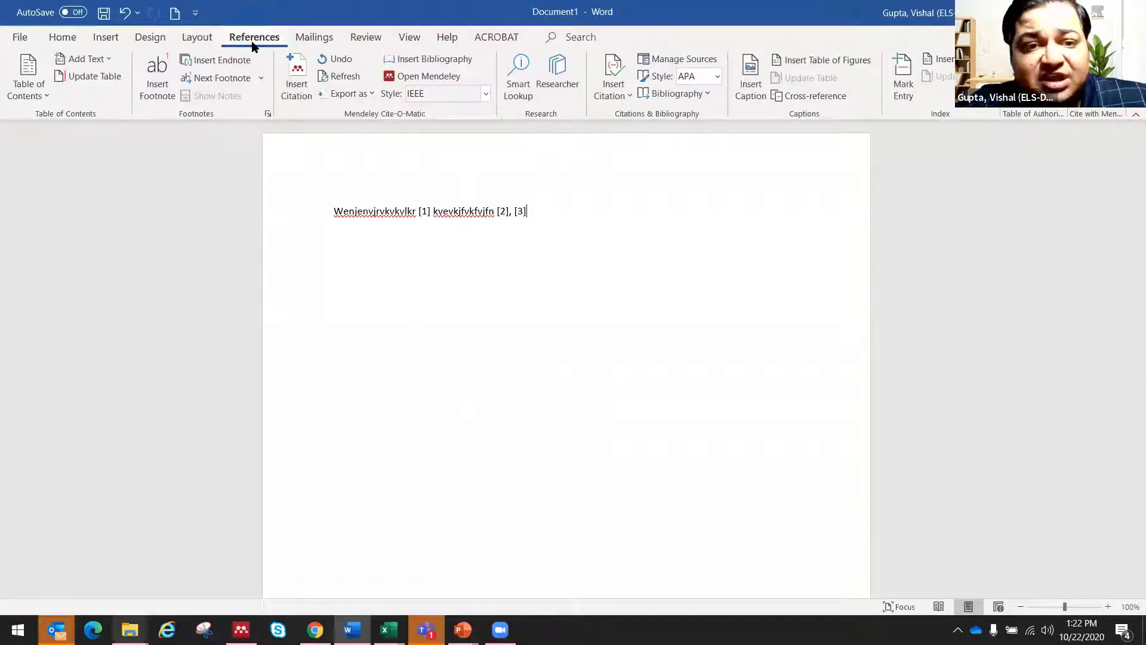
Set the Mendeley citation style to American Psychological Association 6th edition
click(486, 95)
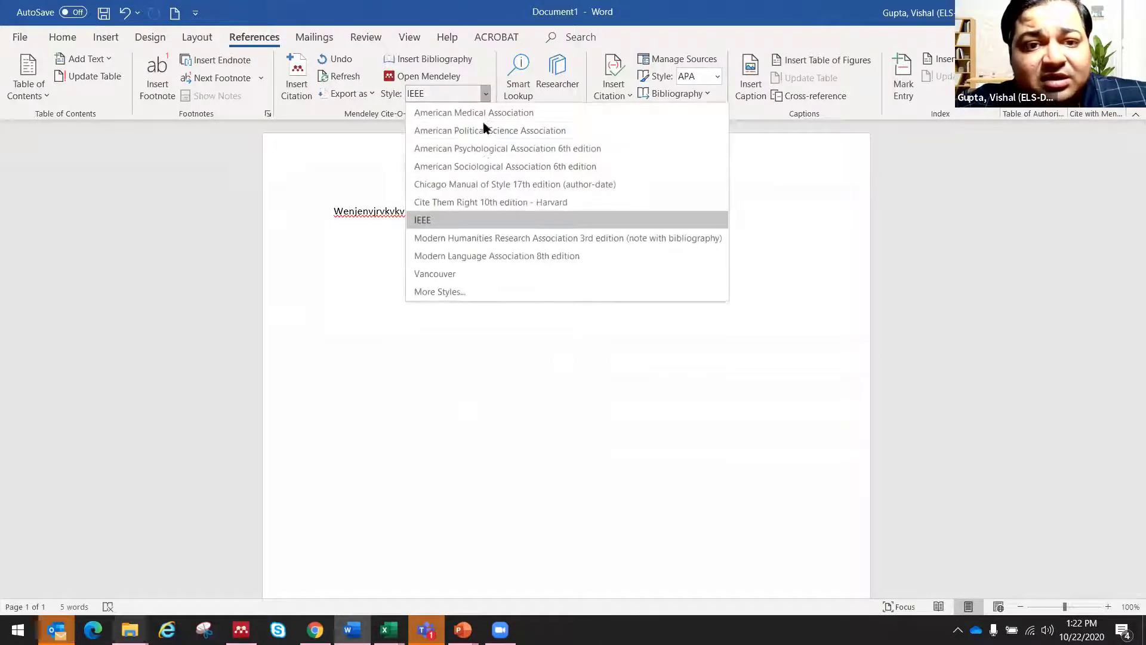
click(491, 150)
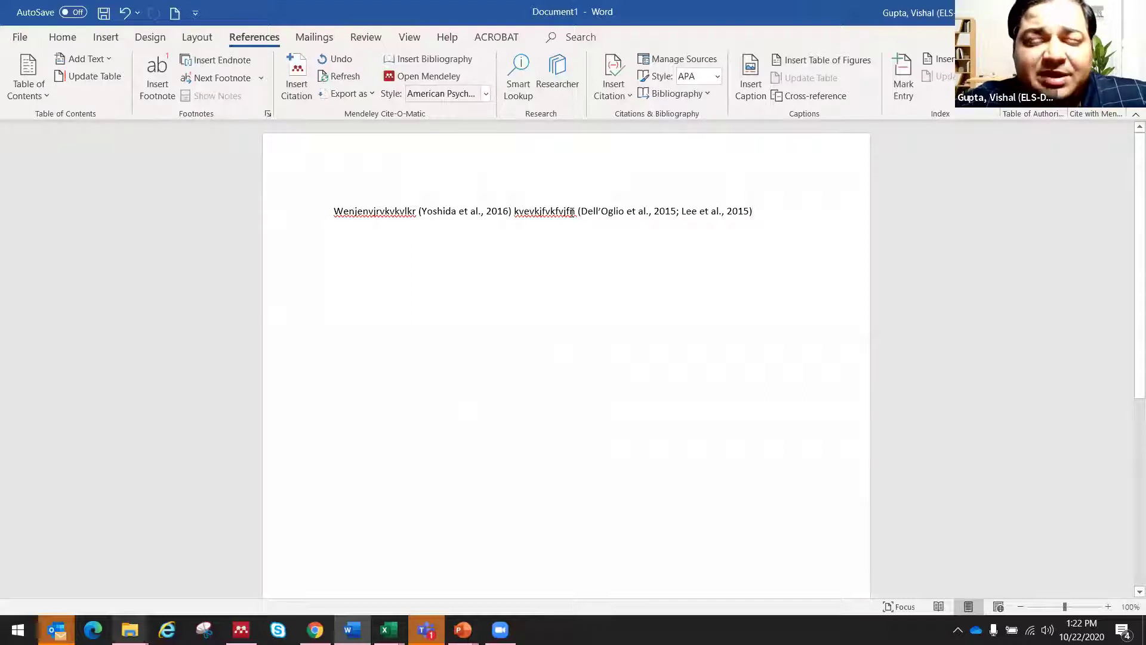
Edit the first citation in the text so that it refers to page 2 of the source
click(470, 212)
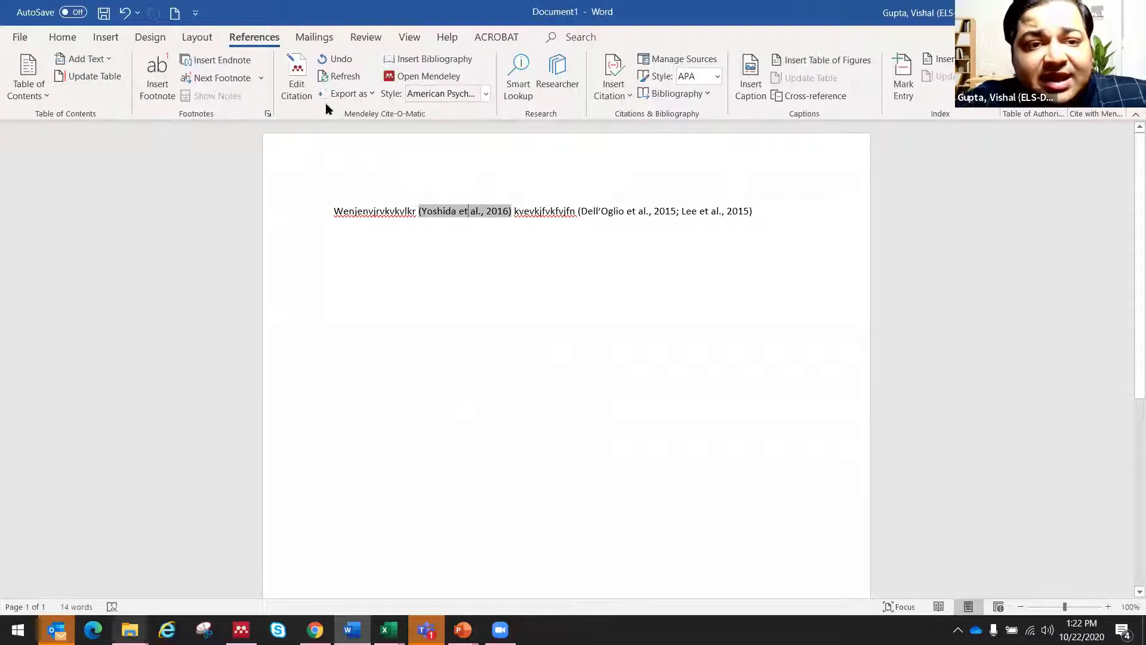
click(294, 70)
click(457, 232)
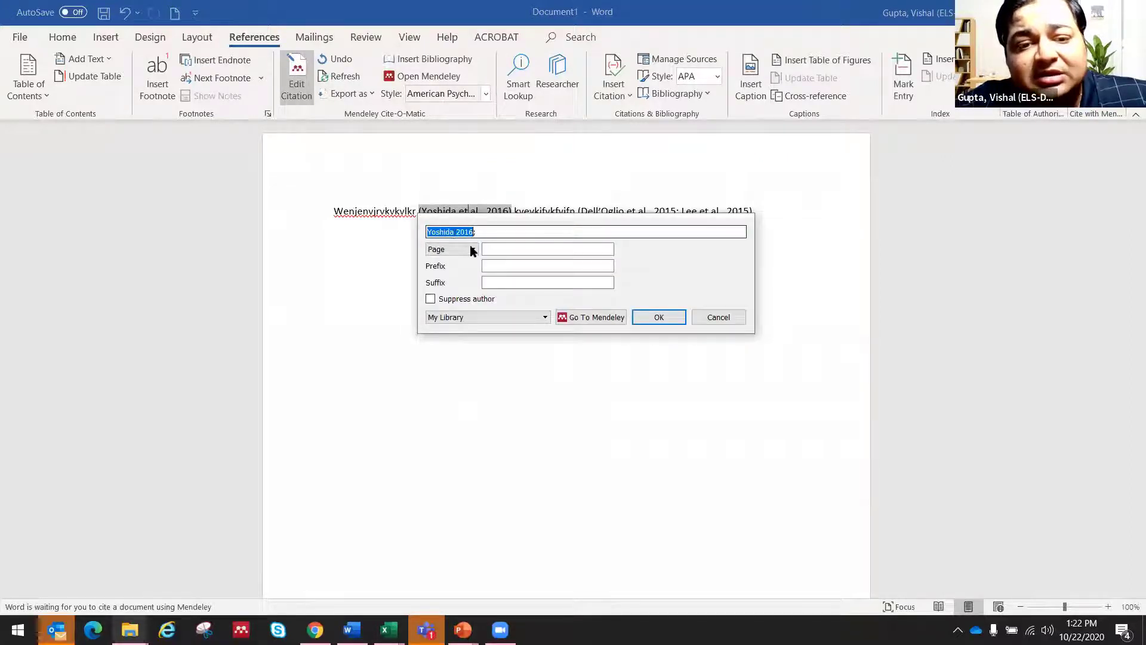
click(473, 249)
mouse_move(473, 279)
mouse_down()
mouse_move(471, 317)
mouse_move(471, 276)
mouse_up()
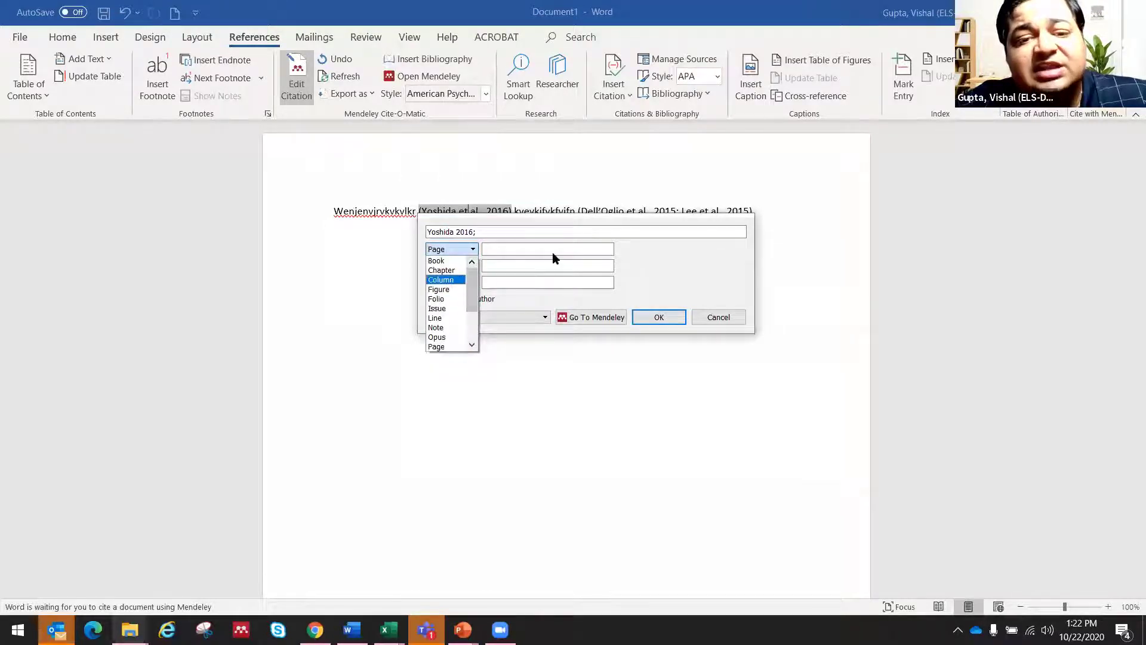
click(455, 347)
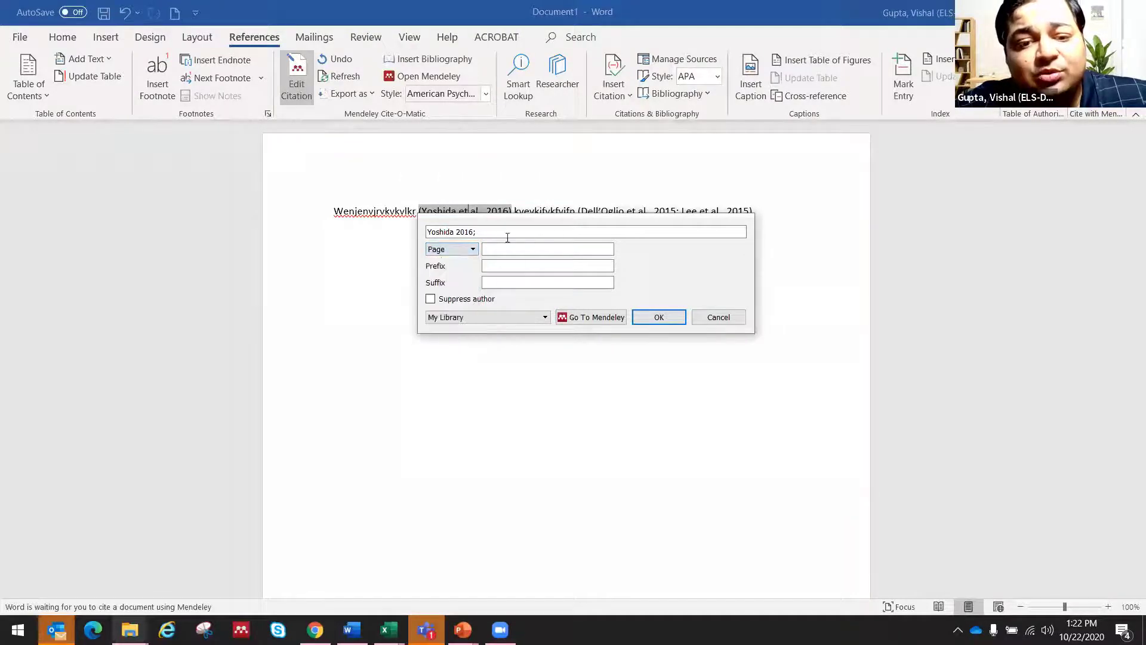
click(508, 250)
text(2)
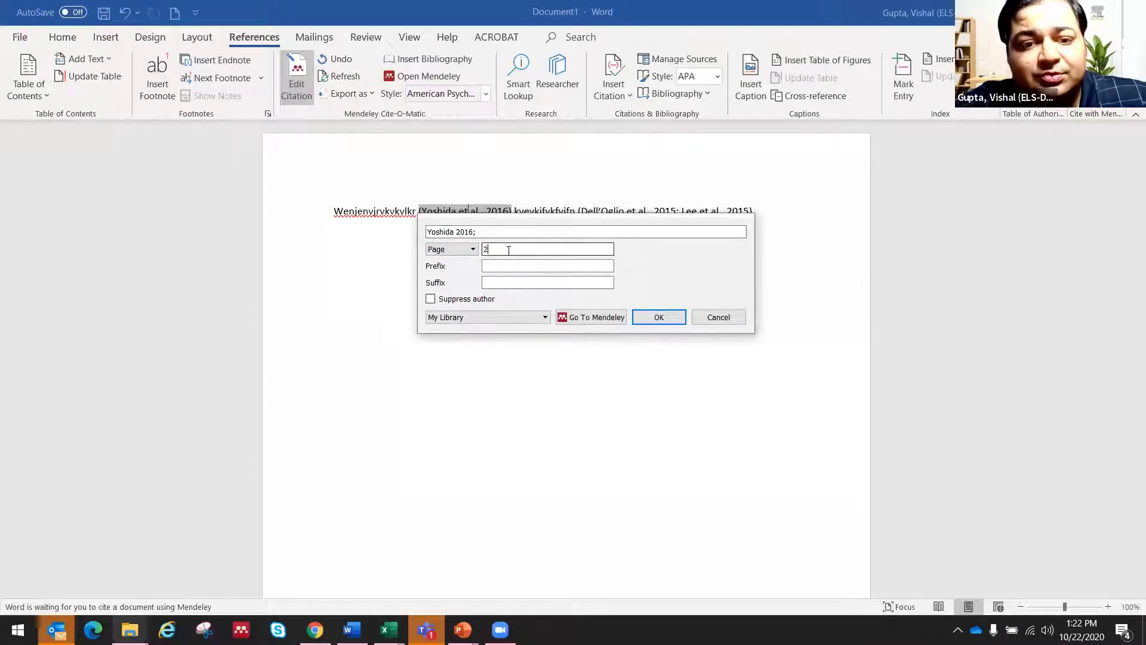
click(667, 320)
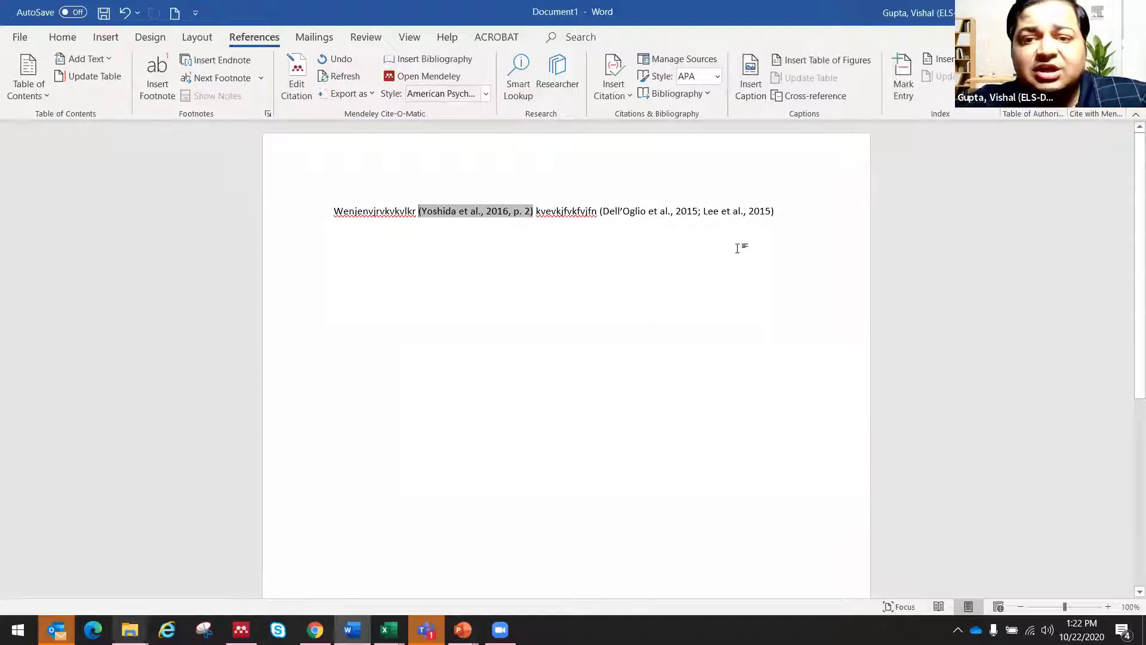
Add the heading "Bibliography" below the text and insert the Mendeley bibliography beneath it
click(795, 210)
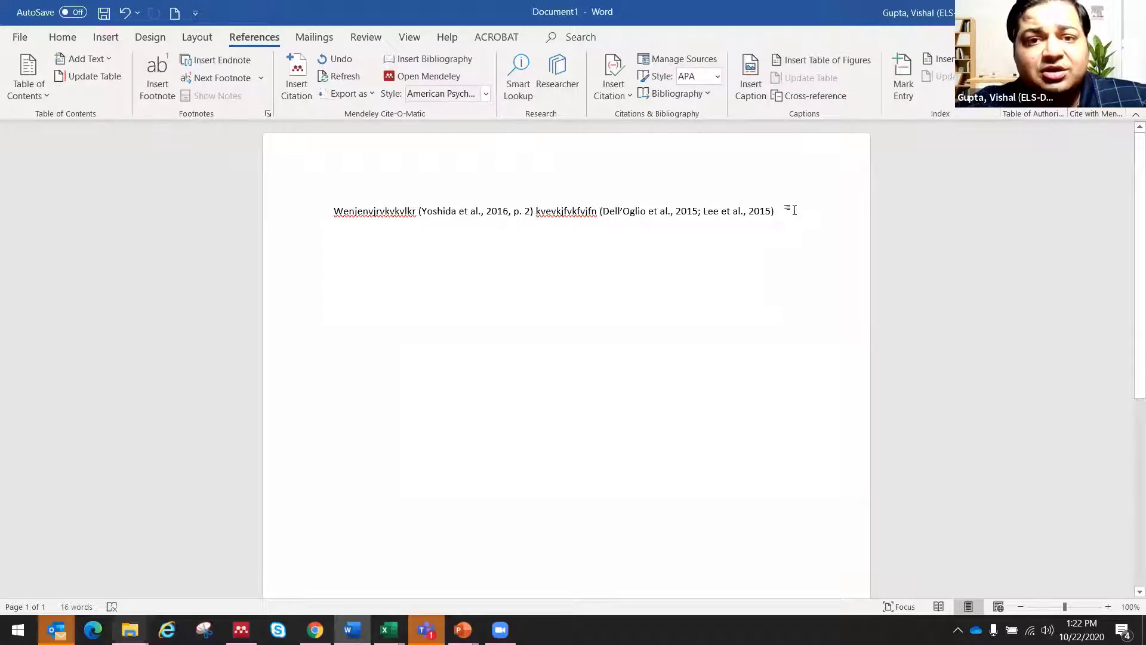
key(Return)
key(Return)
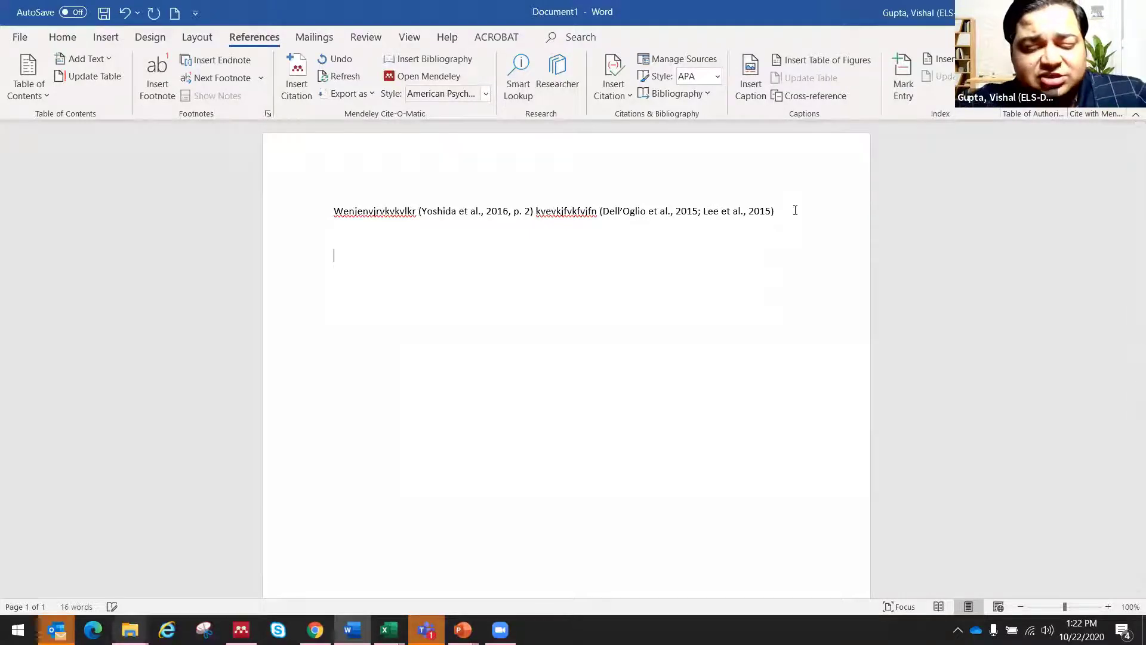
text(Bibliography)
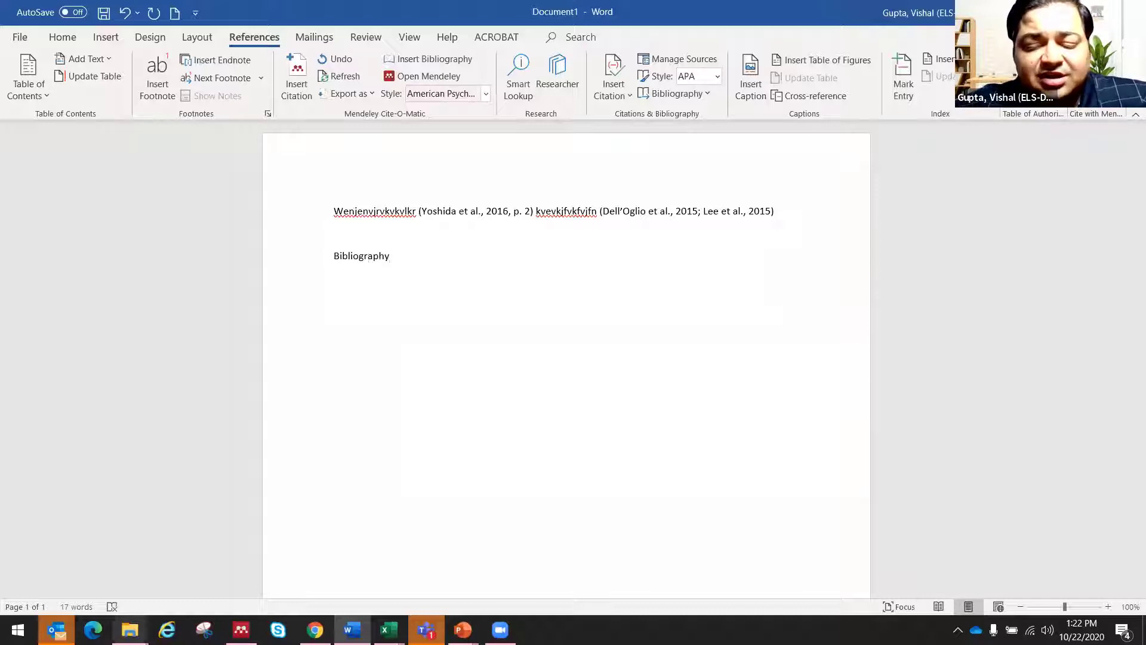
key(Return)
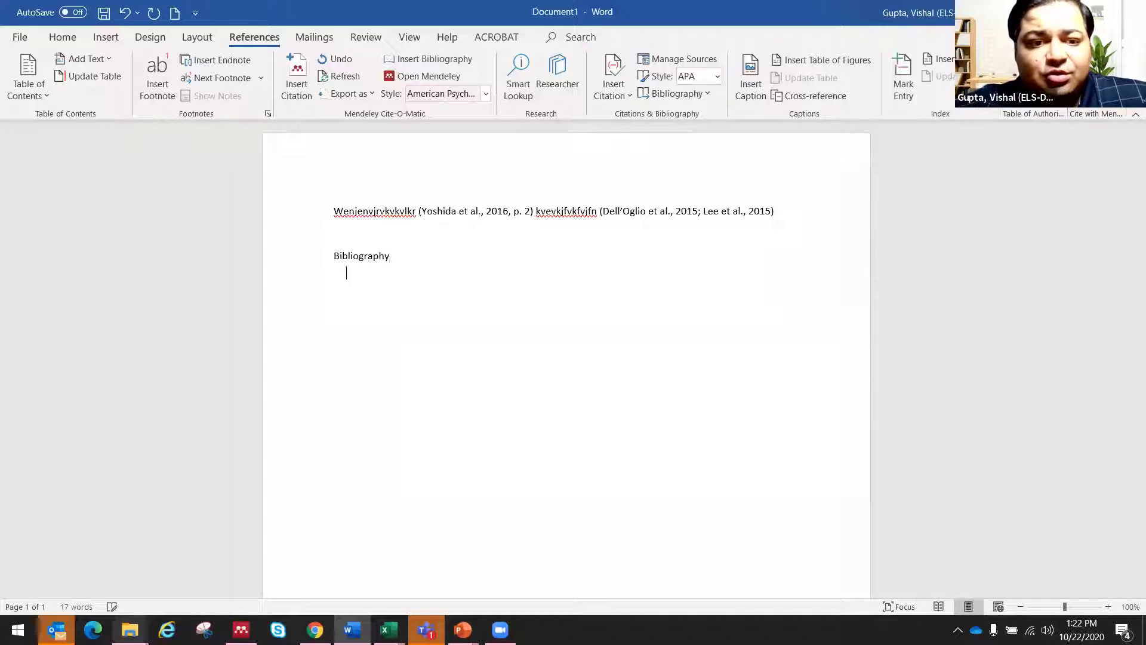
key(Return)
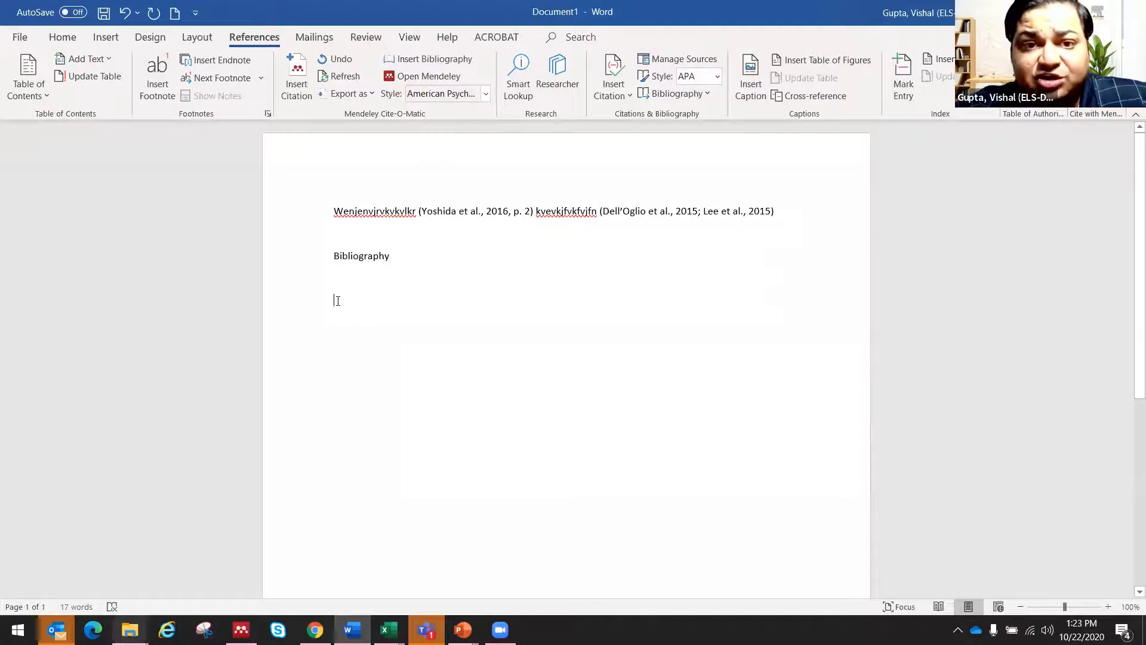
click(419, 69)
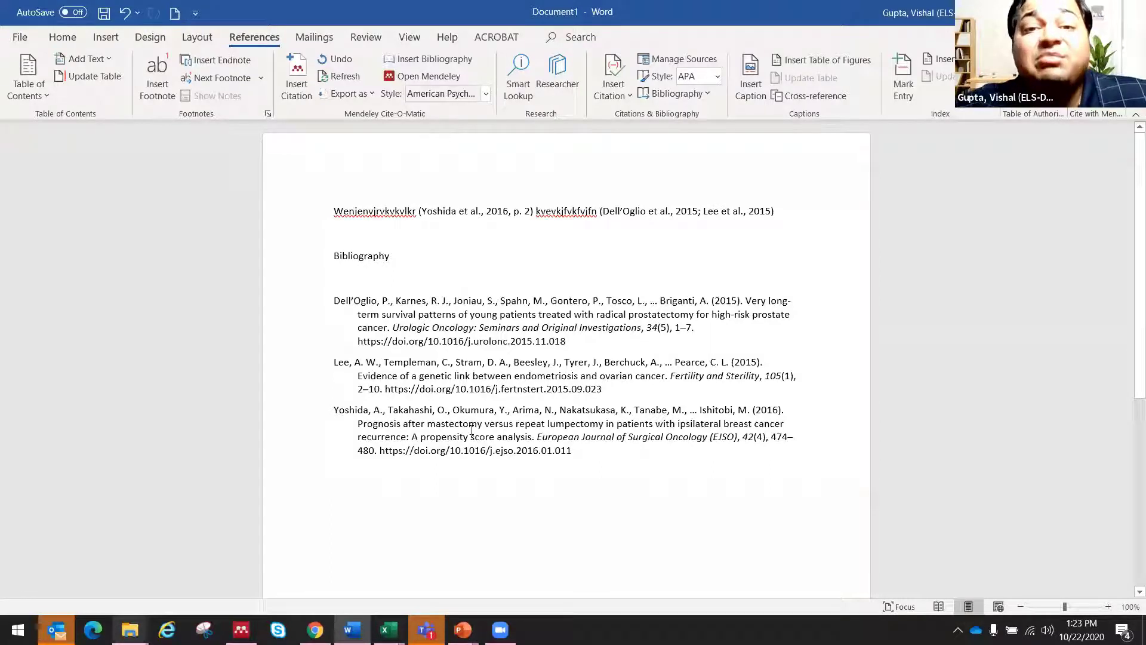
Set the Mendeley citation style of the document to IEEE
click(486, 93)
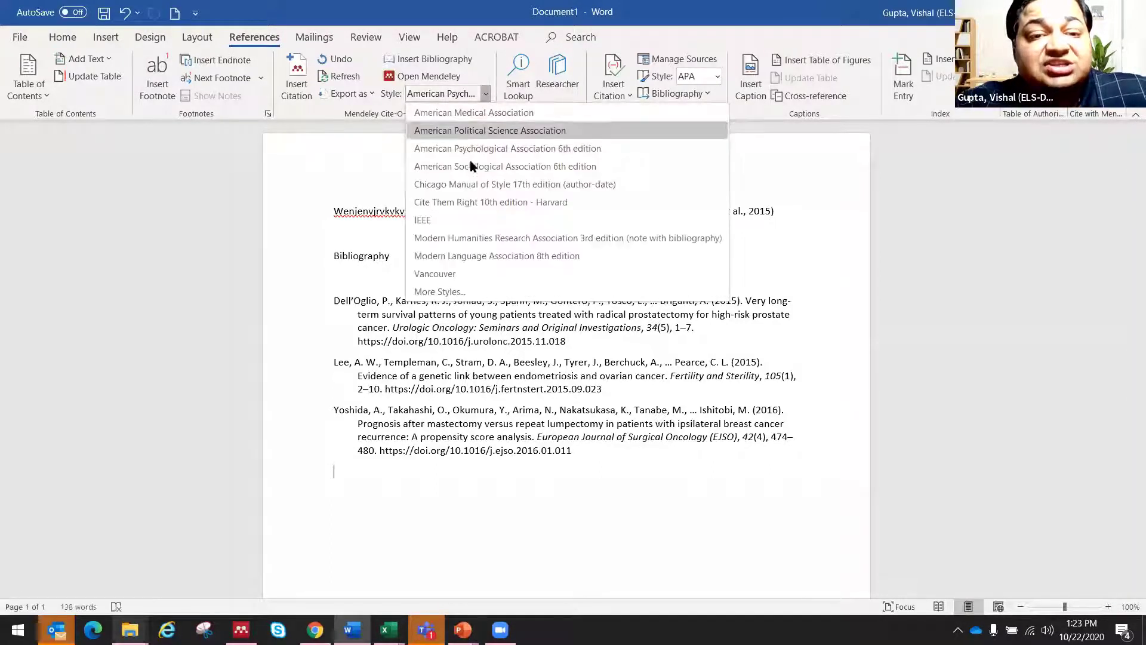
click(461, 220)
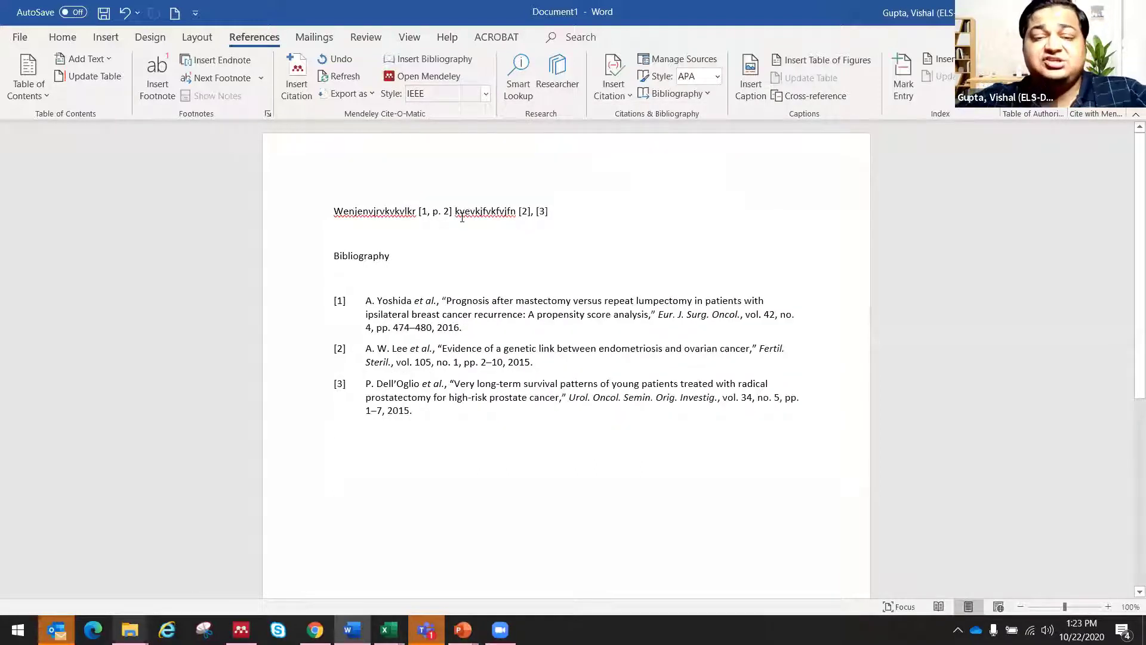
Open Mendeley's full citation style list, search the additional downloadable styles for "jou" and select European Archaeology - Harvard
click(485, 93)
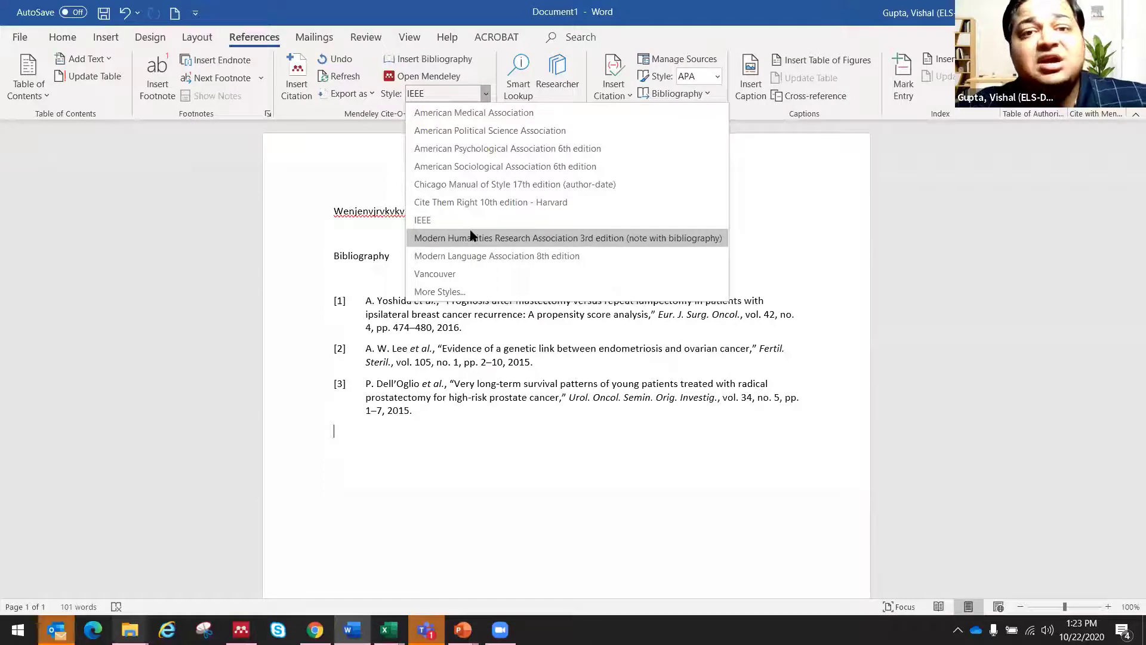
click(452, 291)
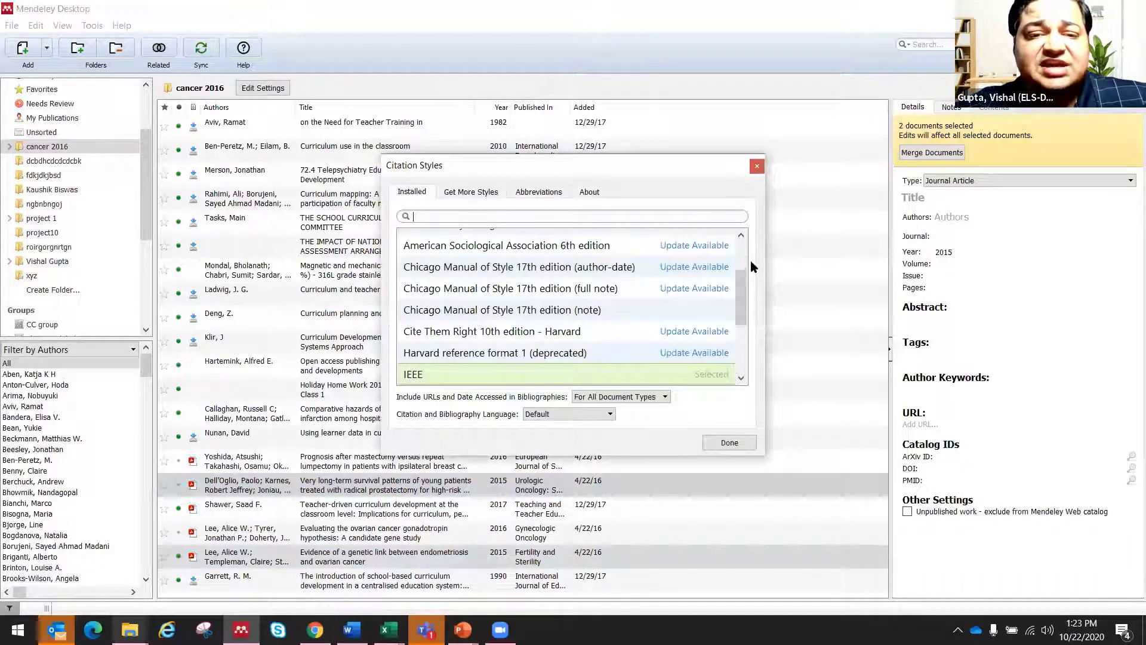
click(411, 190)
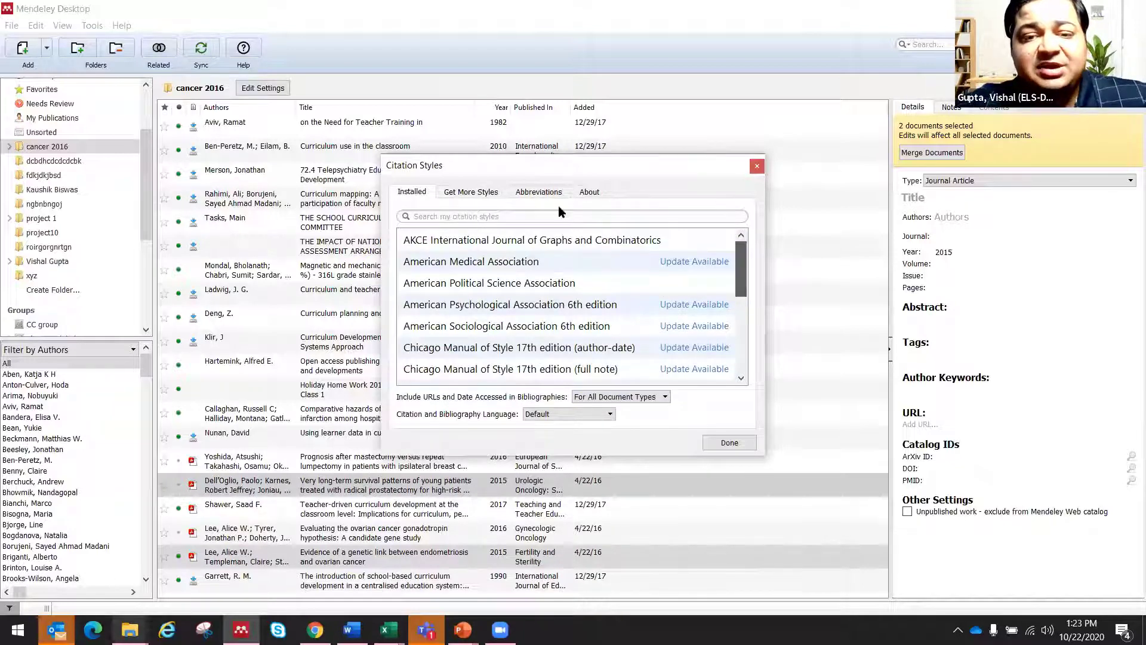
text(jou)
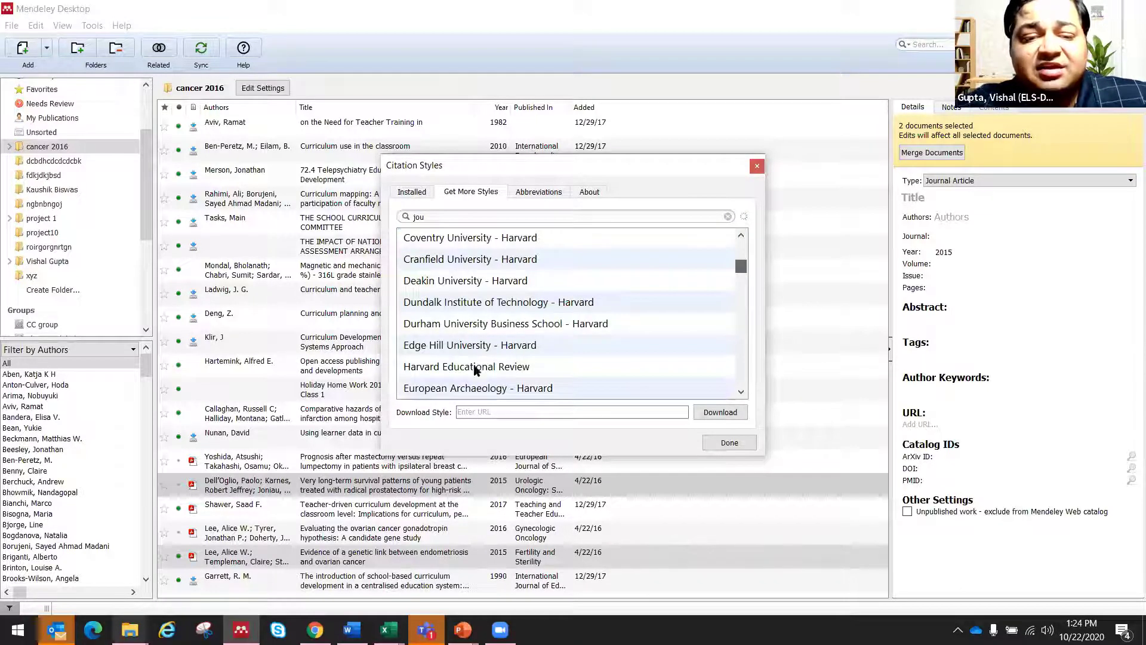
click(476, 387)
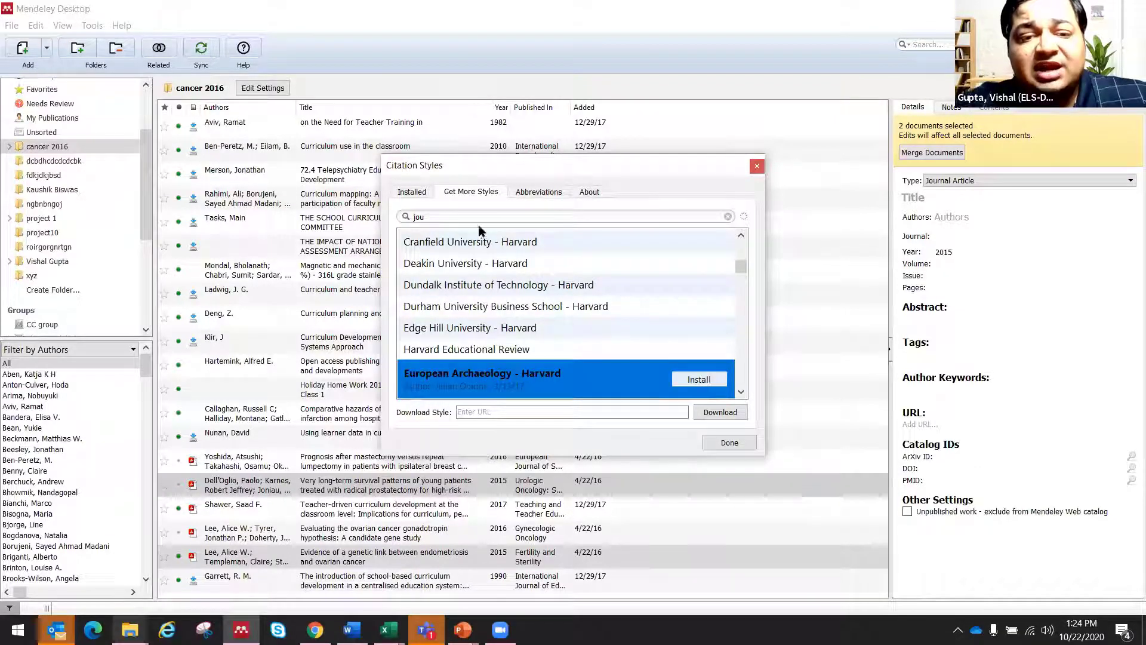
Apply the installed Nature style to the document, and switch the citation style back to IEEE
click(417, 194)
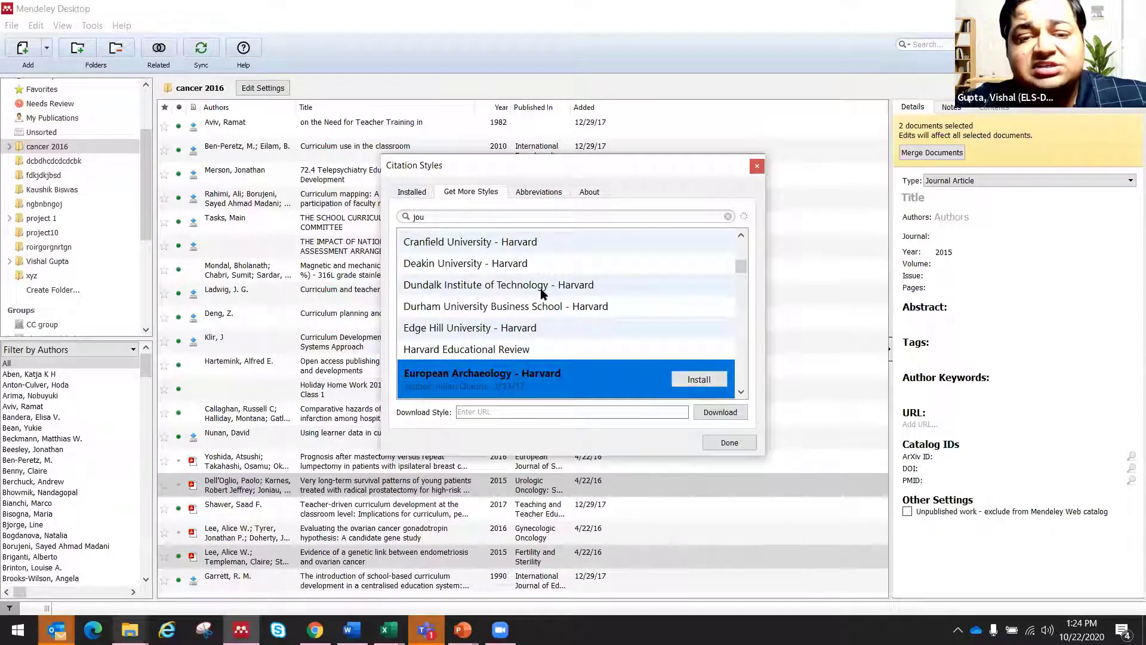
click(742, 362)
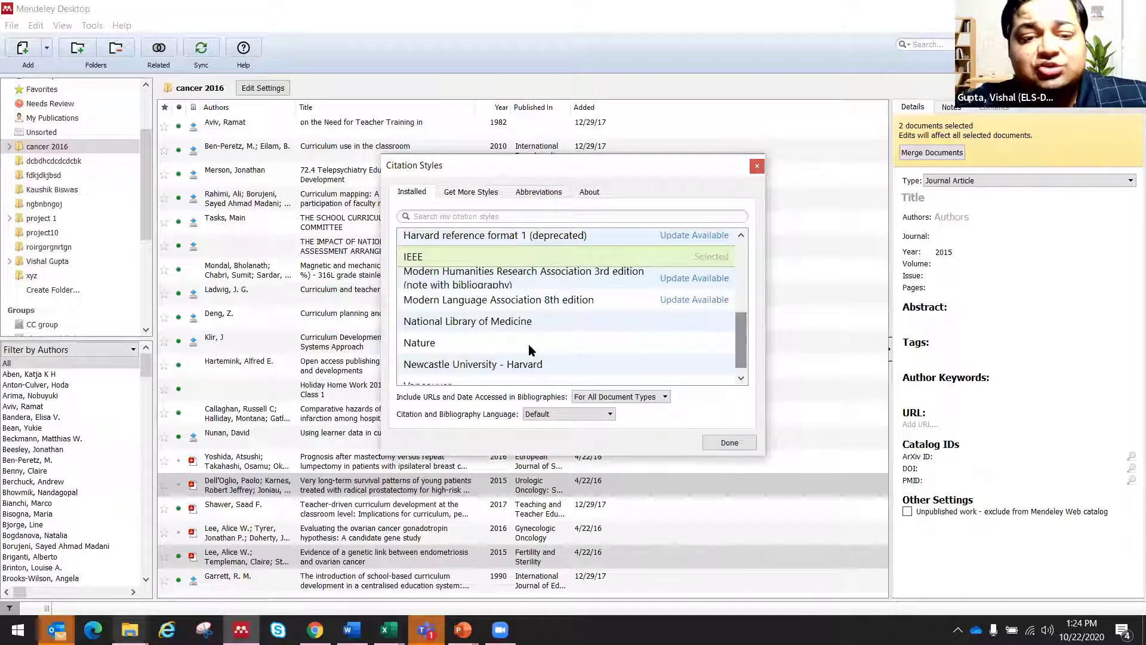
click(697, 350)
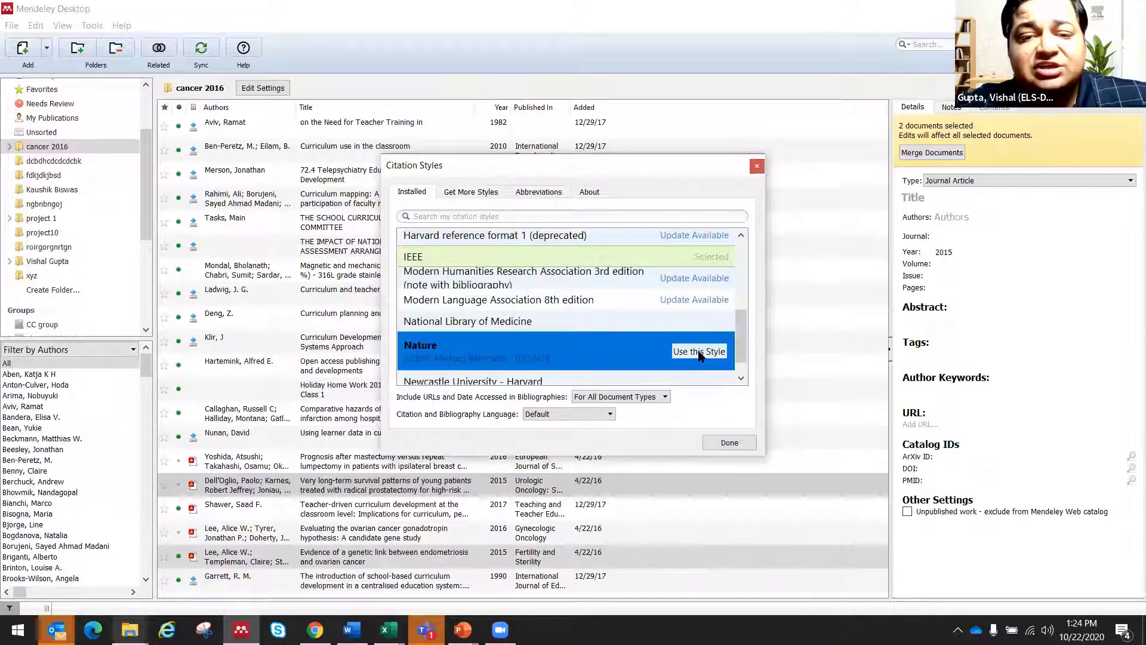
click(729, 441)
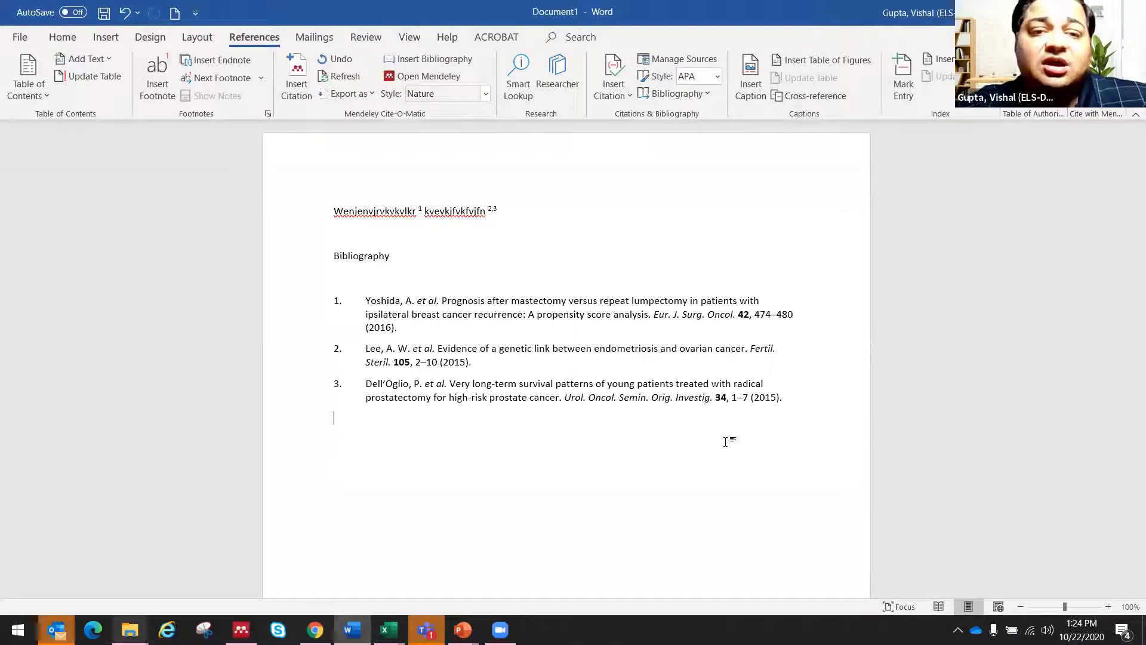
click(486, 95)
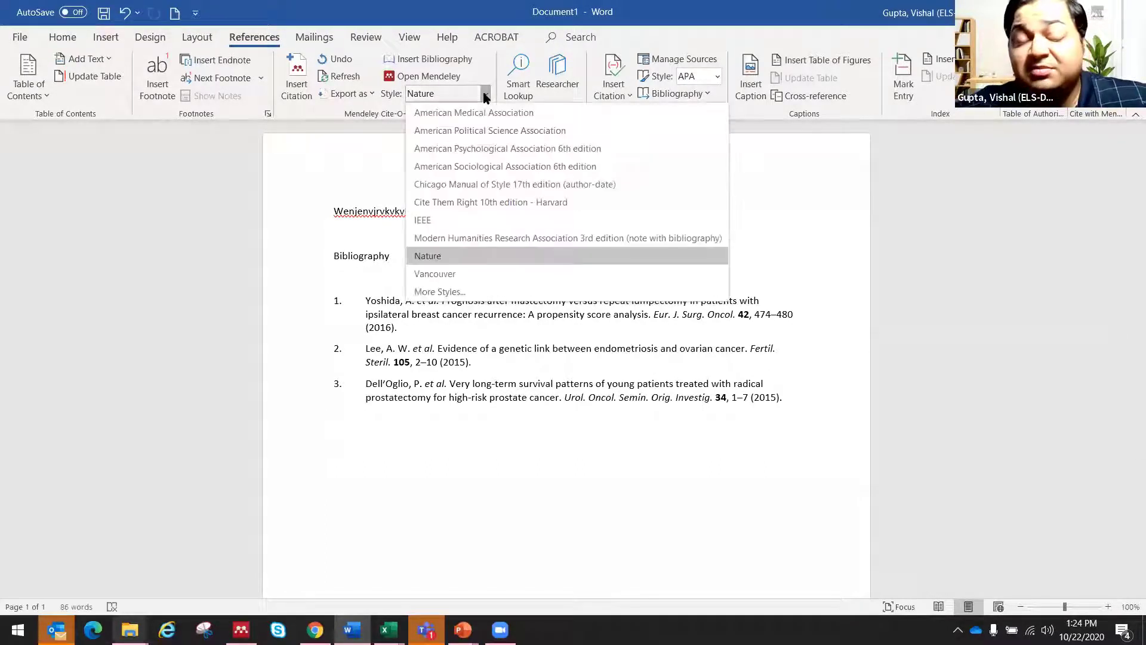
click(453, 219)
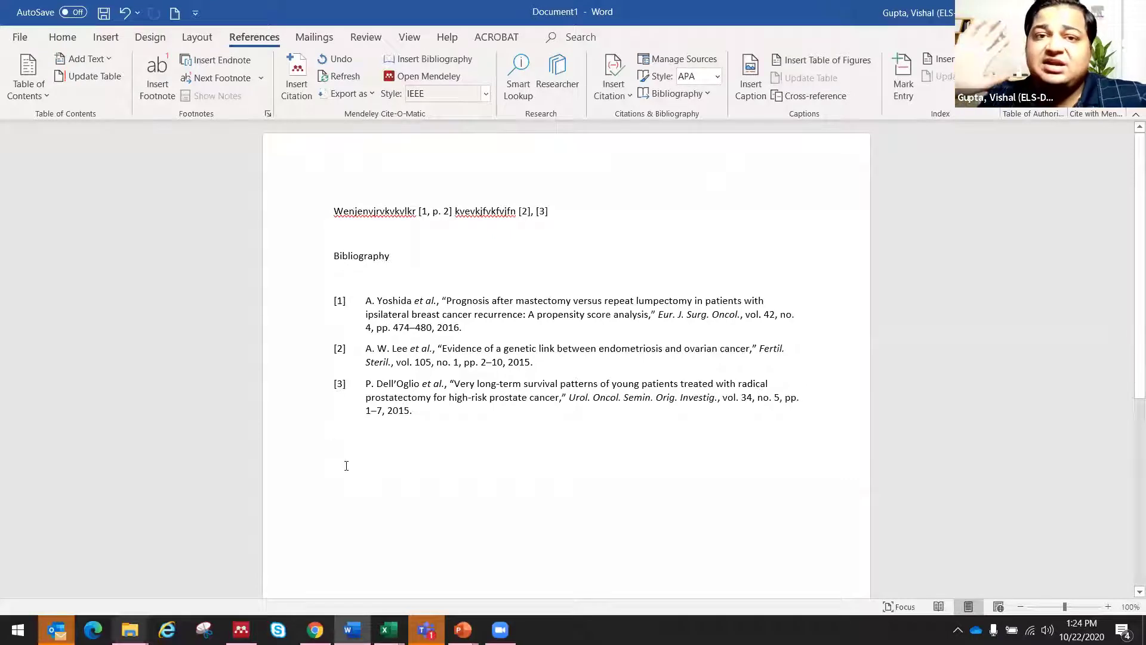
Delete the first citation, after "Wenjenvjrvkvkvlkr", and refresh Mendeley's citations and bibliography
click(453, 212)
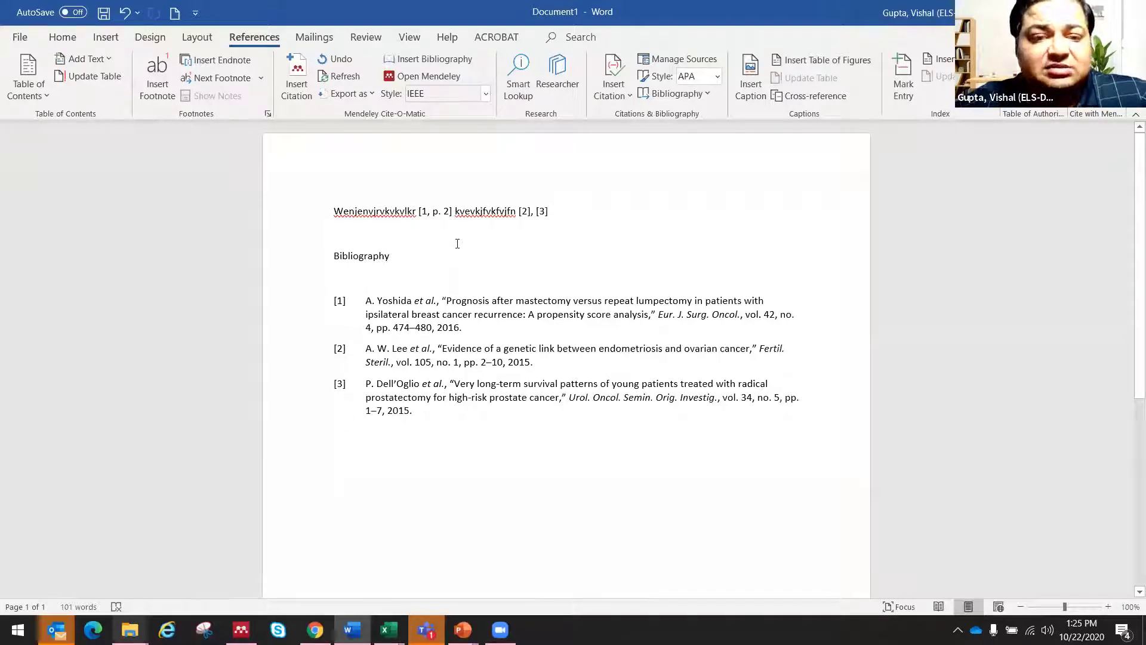
key(BackSpace)
key(BackSpace)
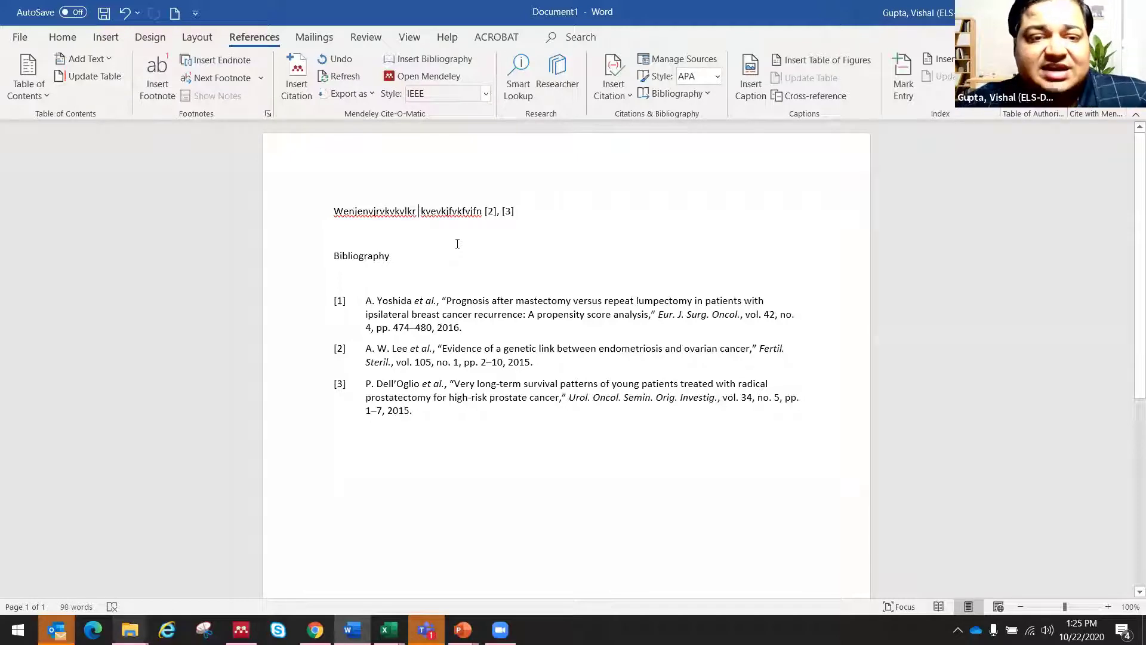
click(352, 79)
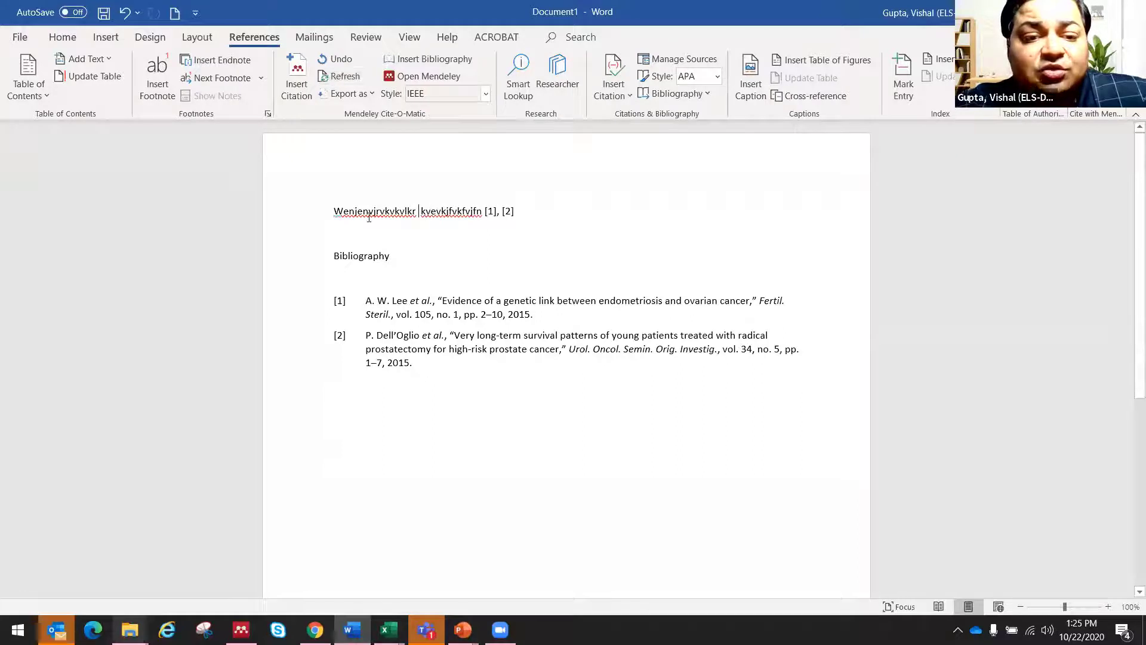
click(584, 215)
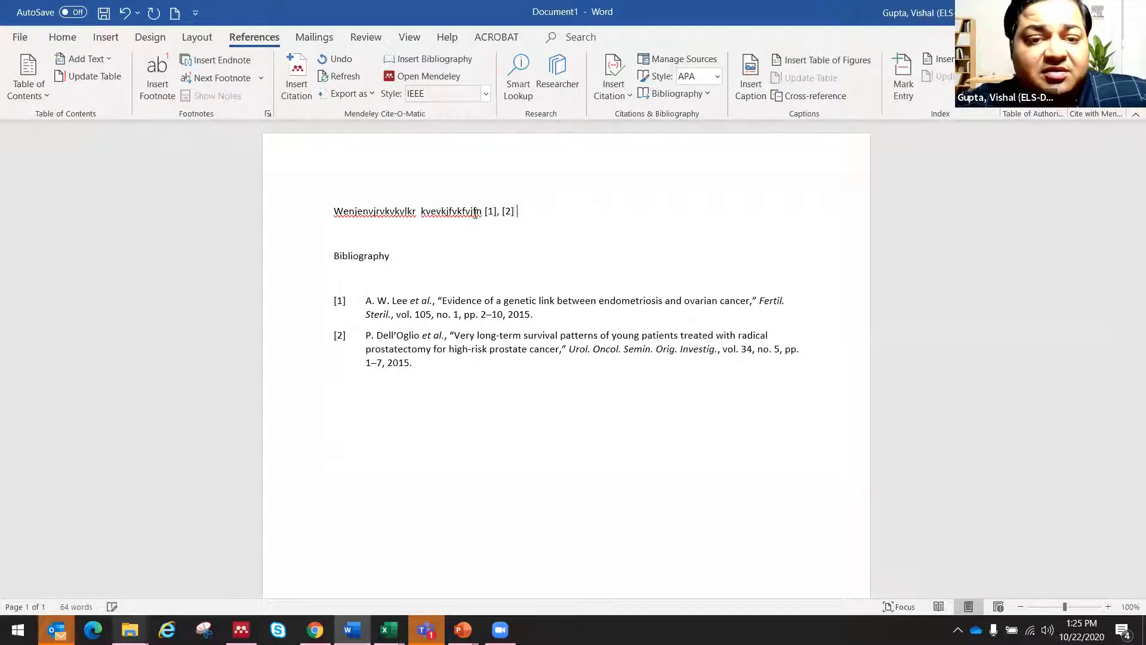
click(438, 210)
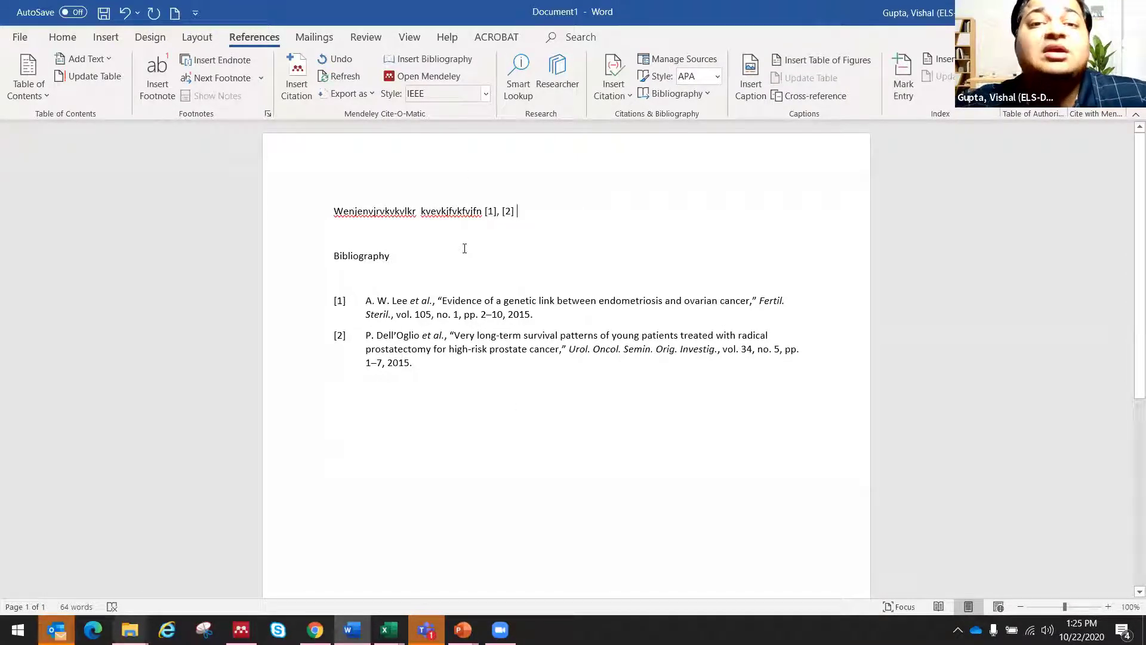
Open Mendeley's citation styles, look through the citation and bibliography languages on offer, and close the window
click(486, 93)
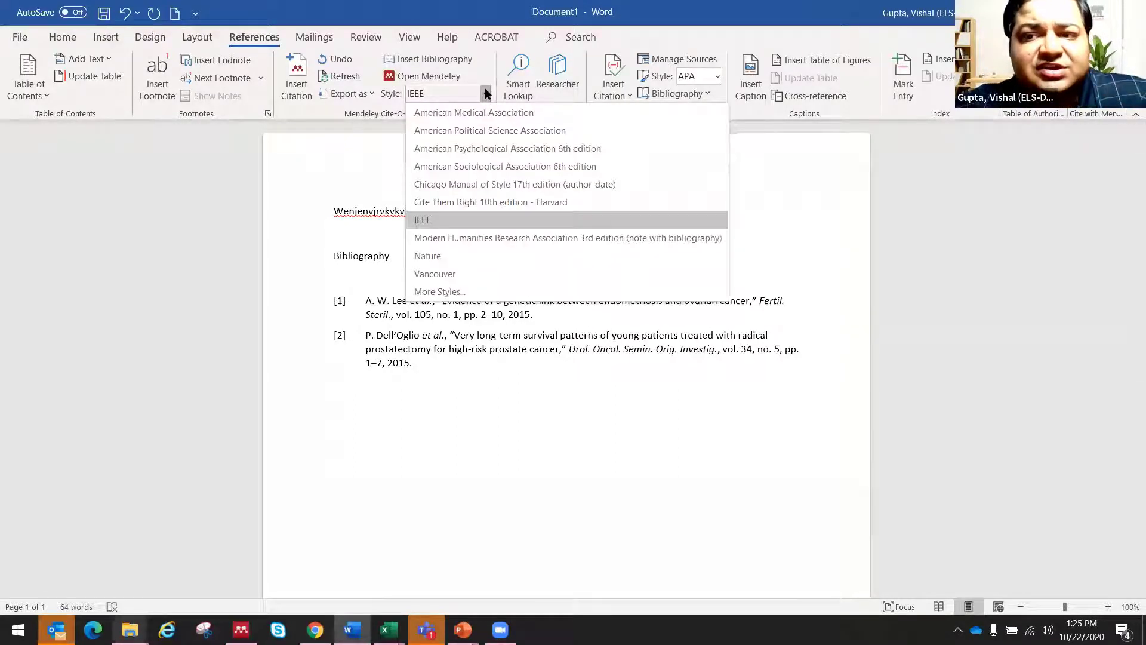
click(439, 292)
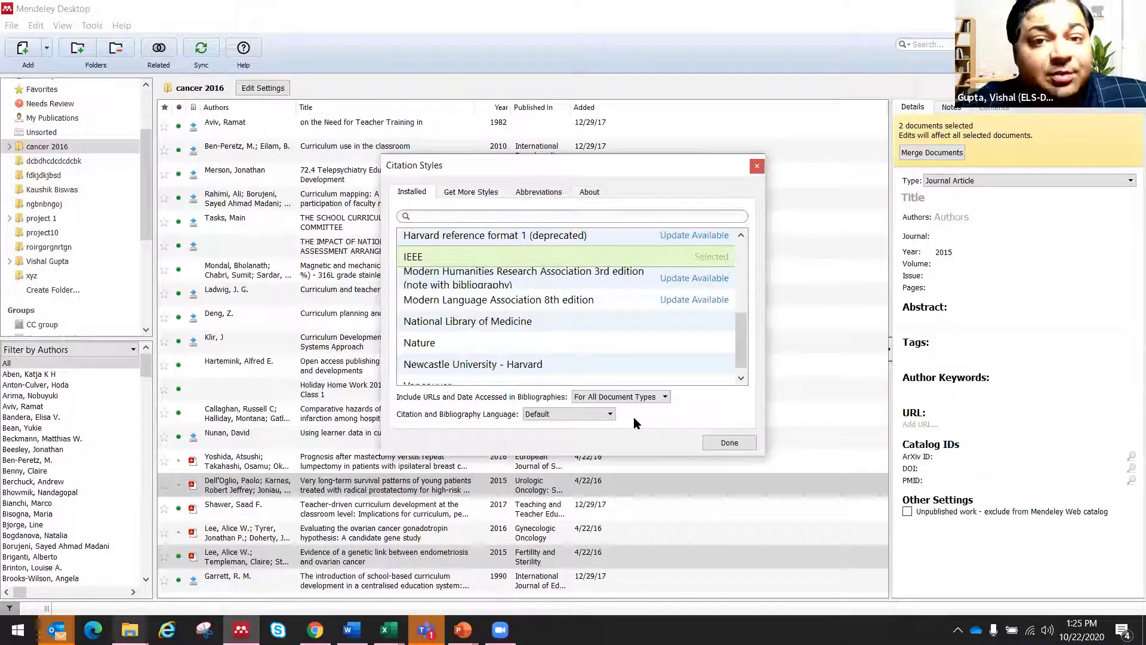
click(531, 413)
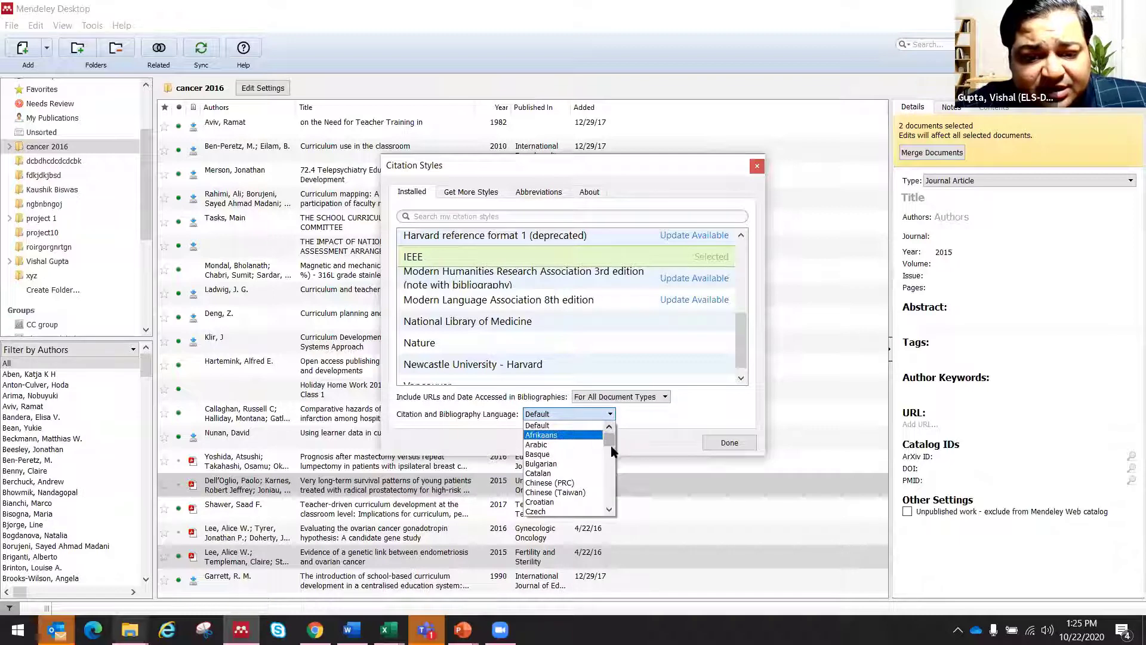
drag(611, 445, 613, 493)
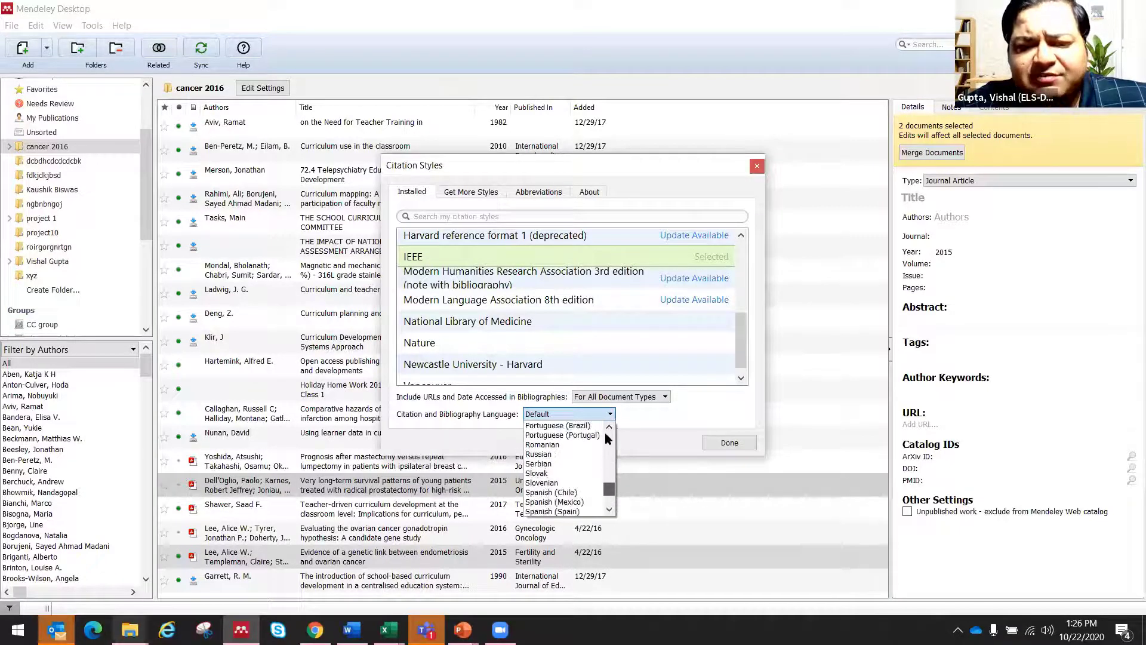
scroll(566, 442, up, 4)
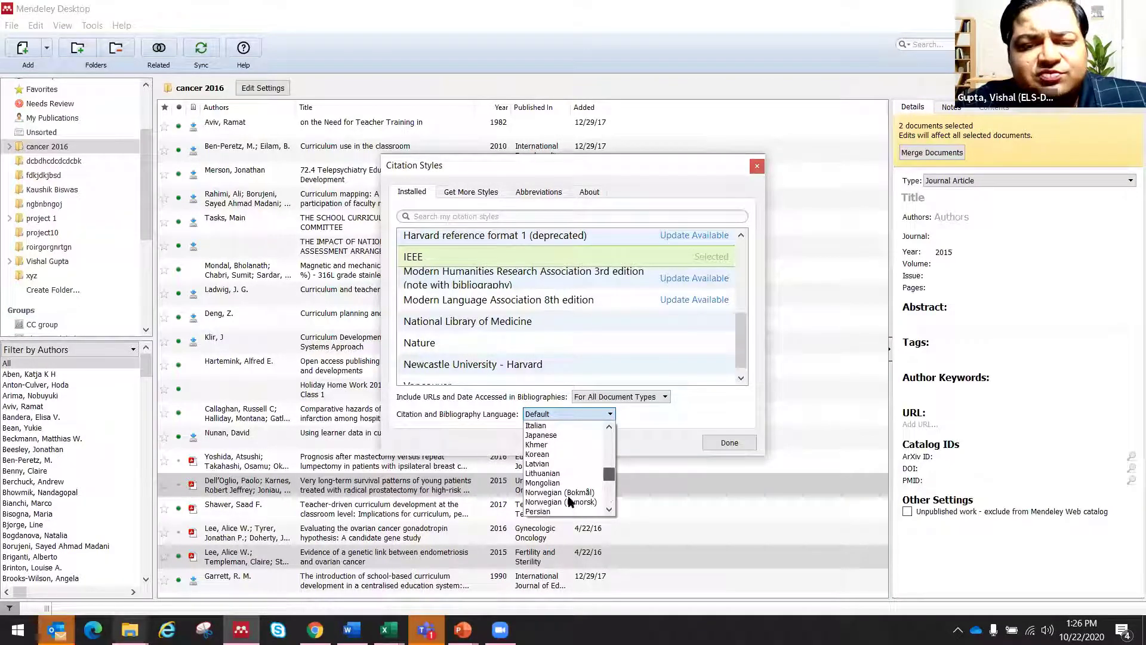
drag(568, 496, 608, 431)
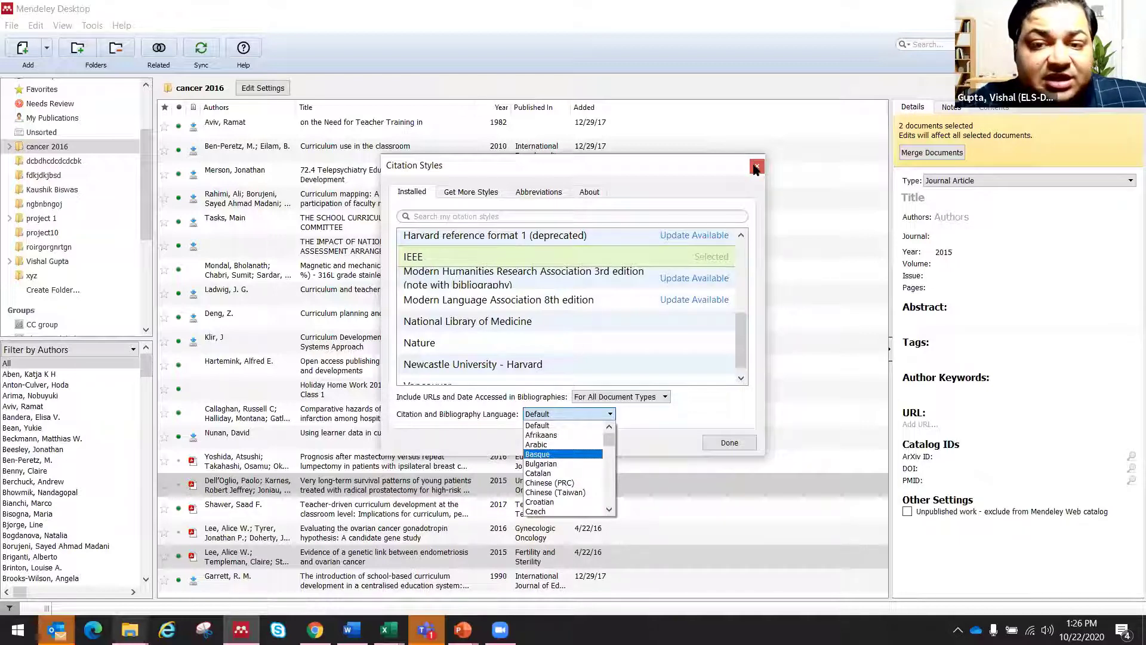
scroll(755, 167, down, 1)
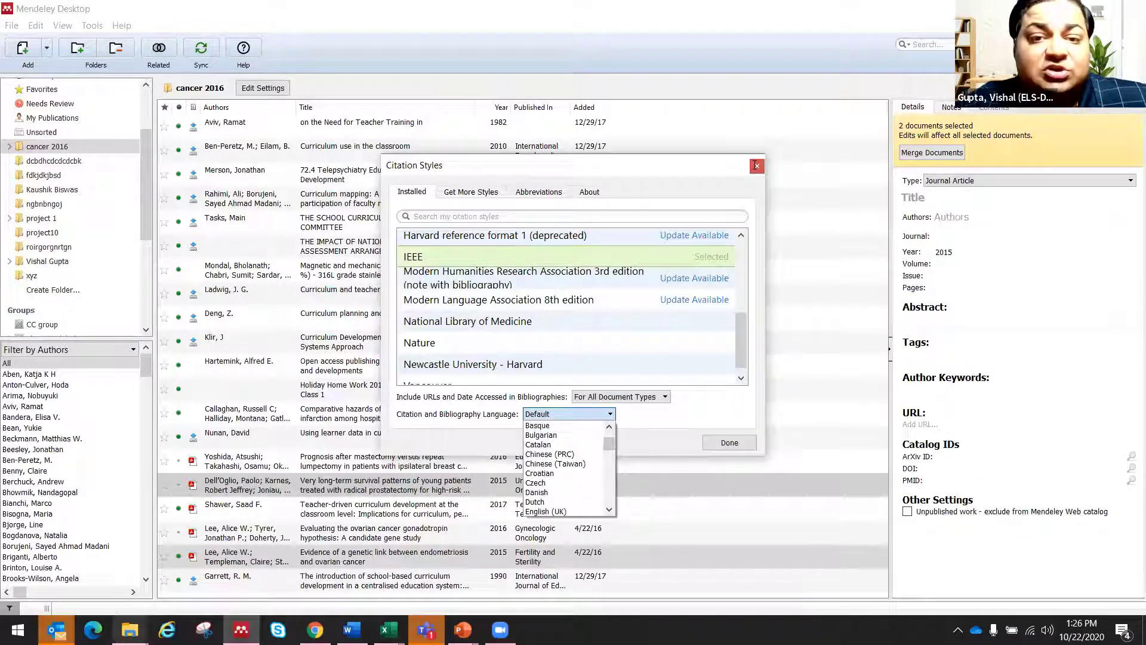
click(755, 166)
click(755, 165)
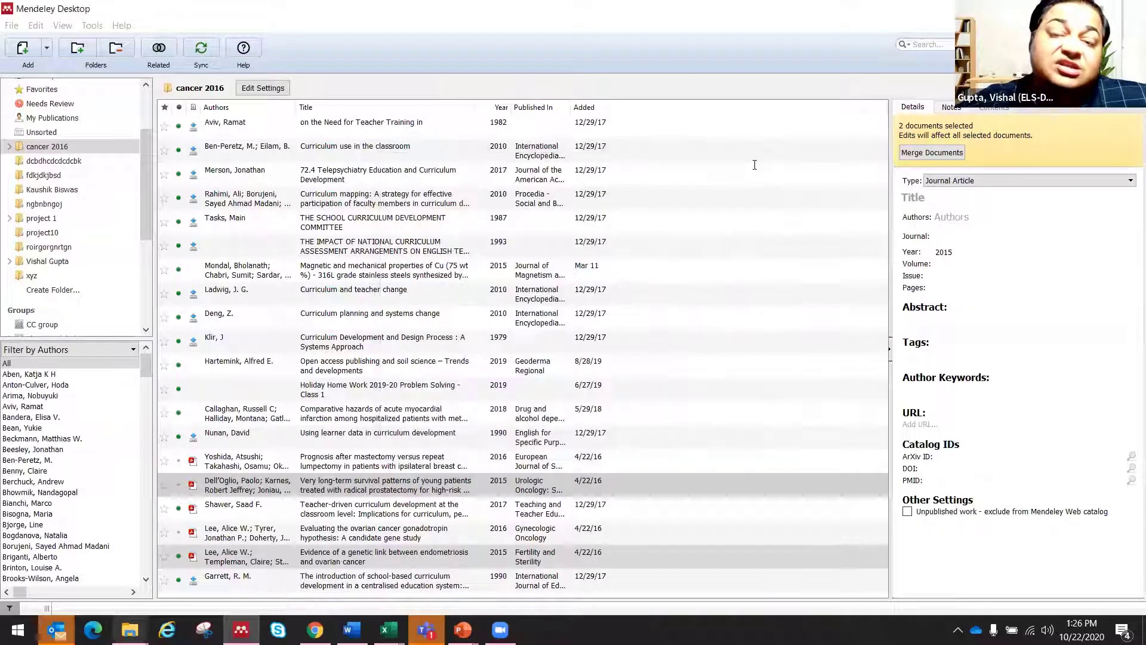